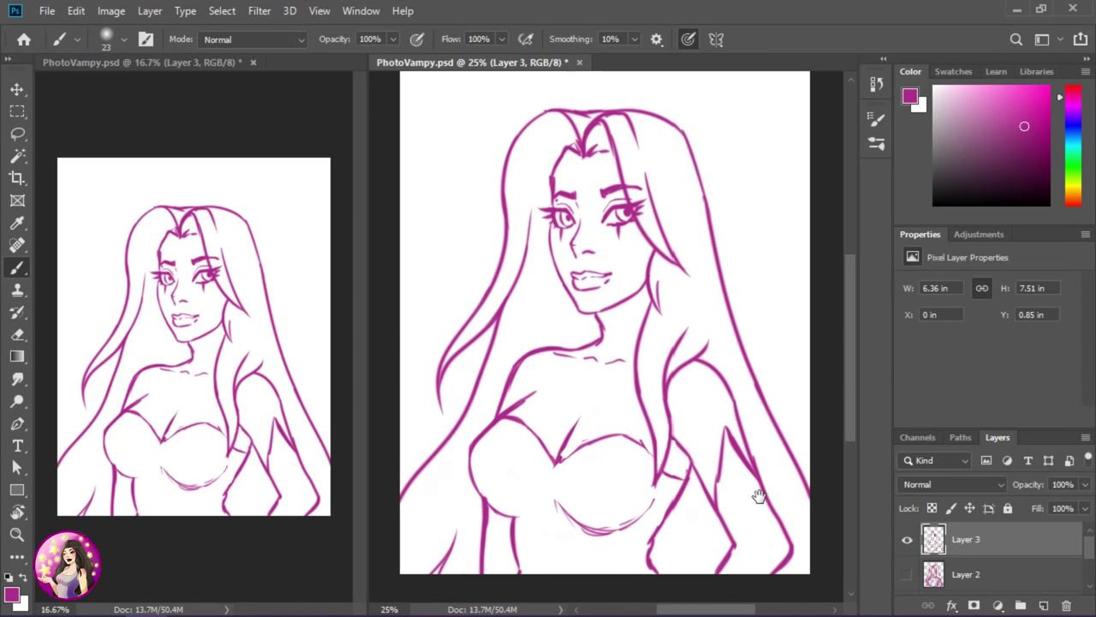
Lasso the sketch's chest and dress area, enlarge it to about 108%, and deselect
mouse_move(747, 555)
mouse_down()
mouse_move(747, 456)
mouse_move(736, 534)
mouse_up()
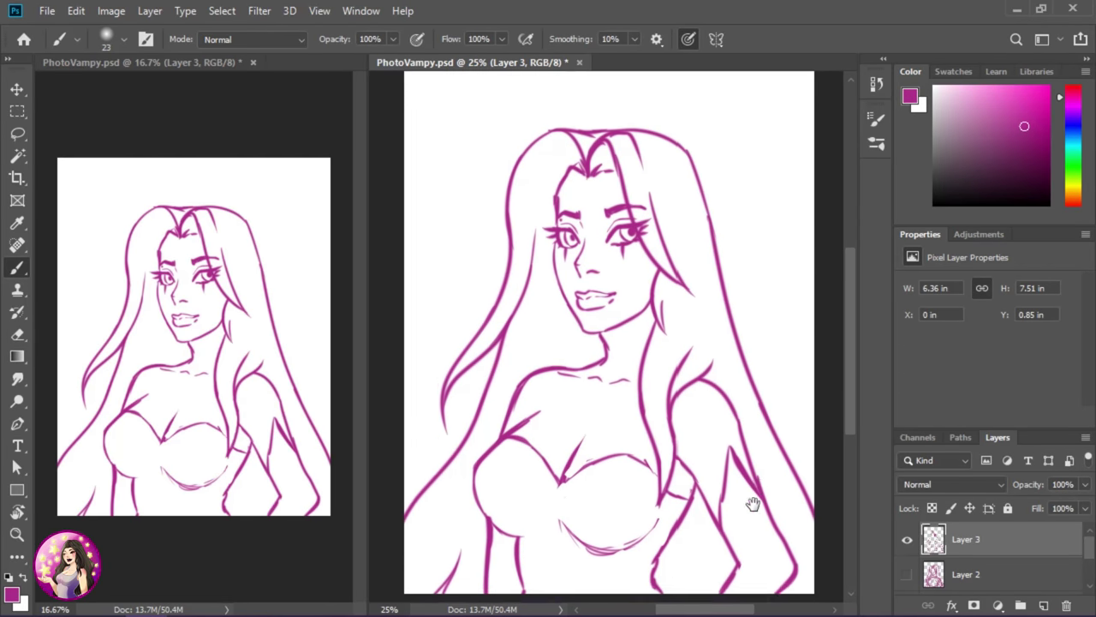
key(ctrl+minus)
key(l)
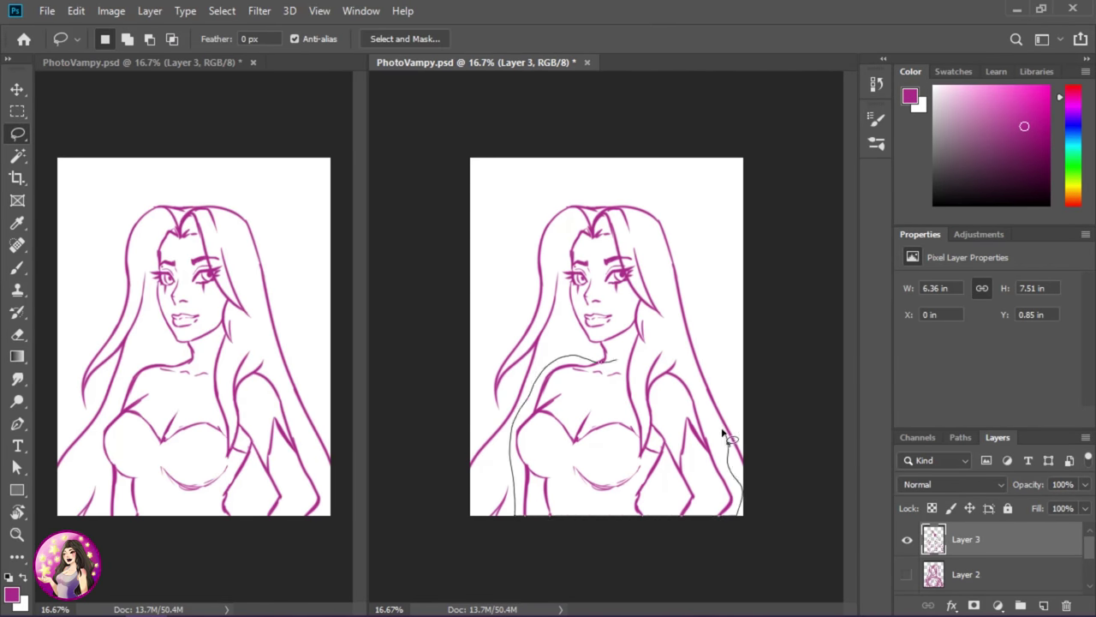
drag(641, 463, 640, 514)
key(ctrl+t)
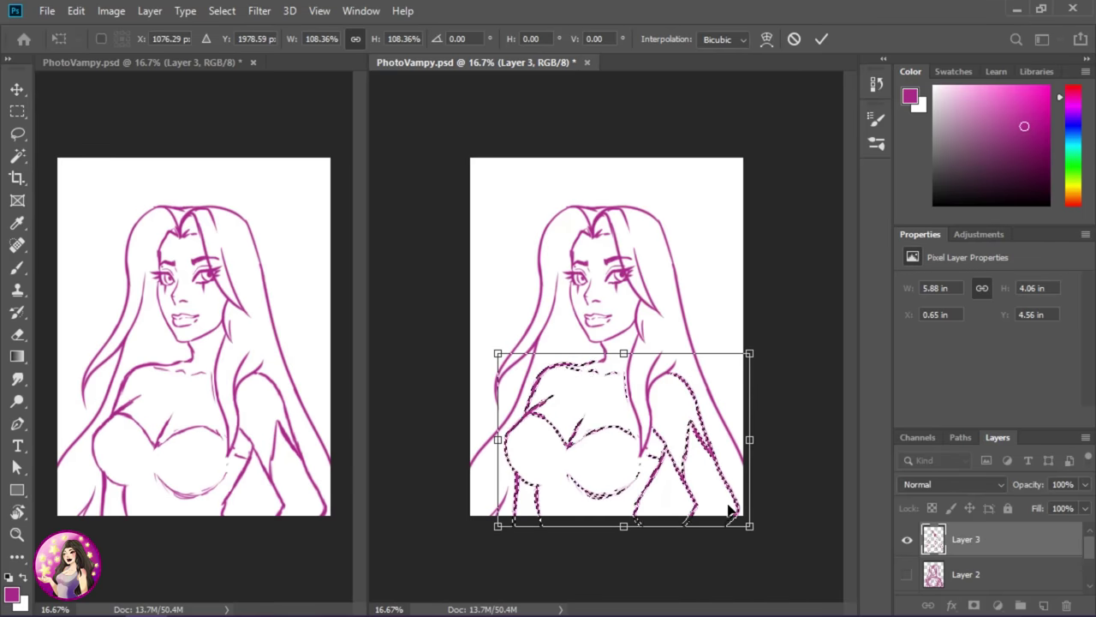
key(v)
key(b)
key(ctrl+plus)
key(ctrl+plus)
scroll(685, 390, down, 2)
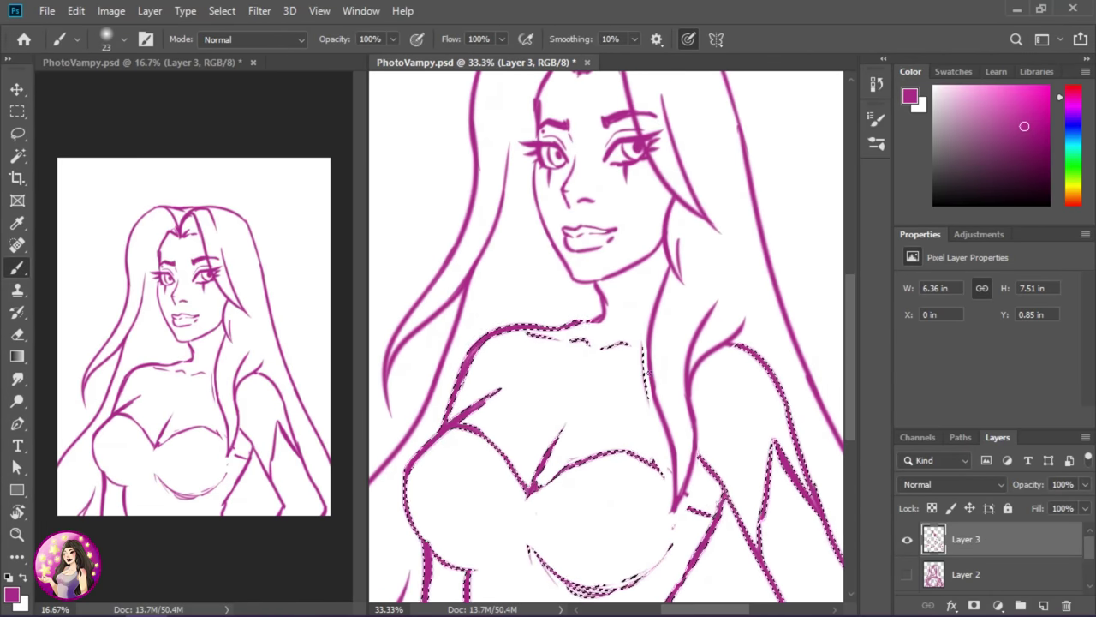
key(ctrl+d)
Group the line art layer into Group 1 and add a new empty Layer 3
key(ctrl+g)
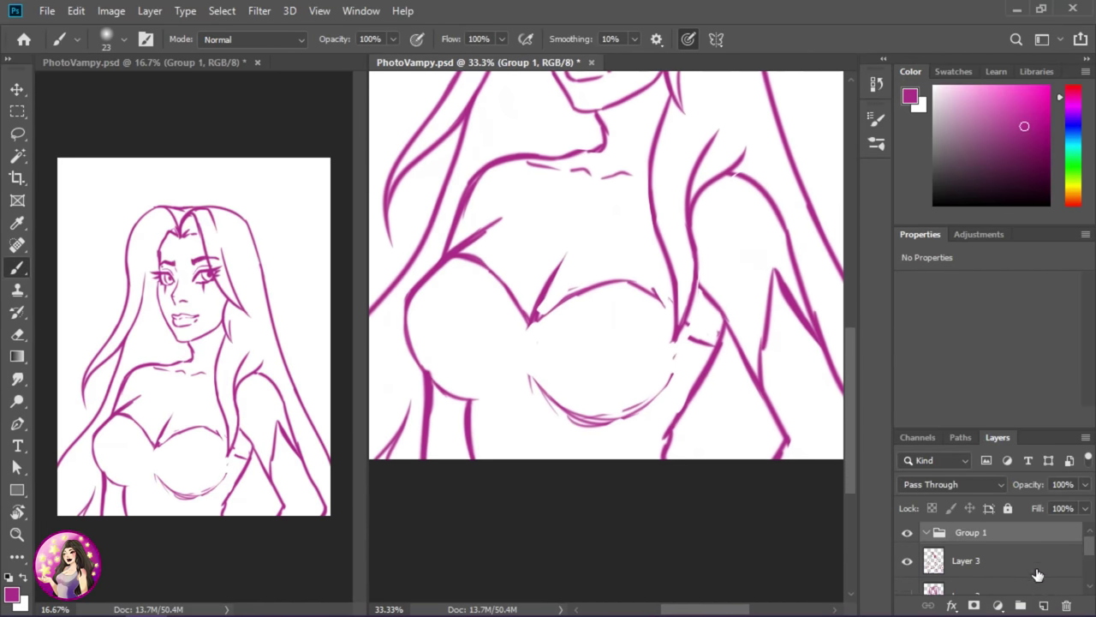
key(ctrl+shift+alt+n)
key(ctrl+minus)
Open Wallpaper1.png as a reference and sample its skin tone for the PhotoVampy sketch
key(ctrl+o)
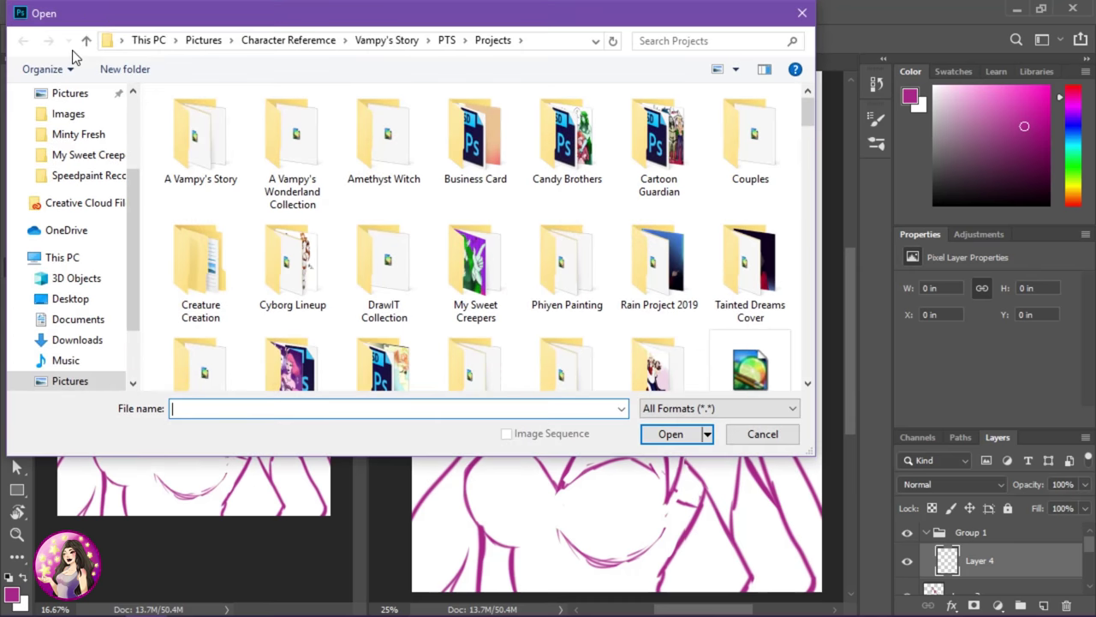
drag(809, 112, 809, 342)
double_click(476, 223)
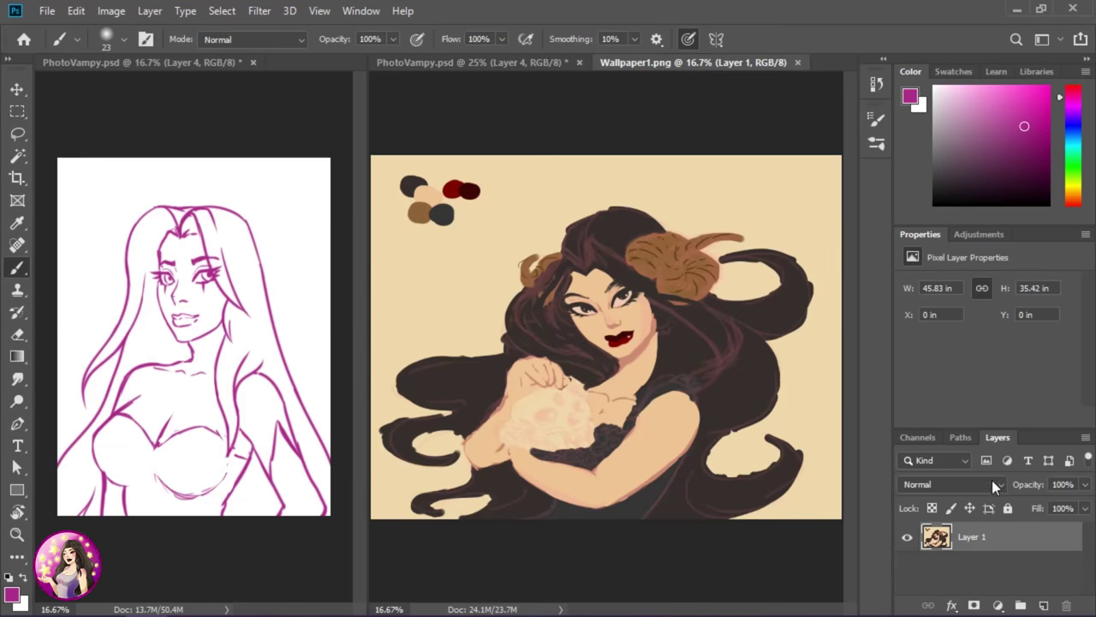
alt+click(699, 522)
click(473, 62)
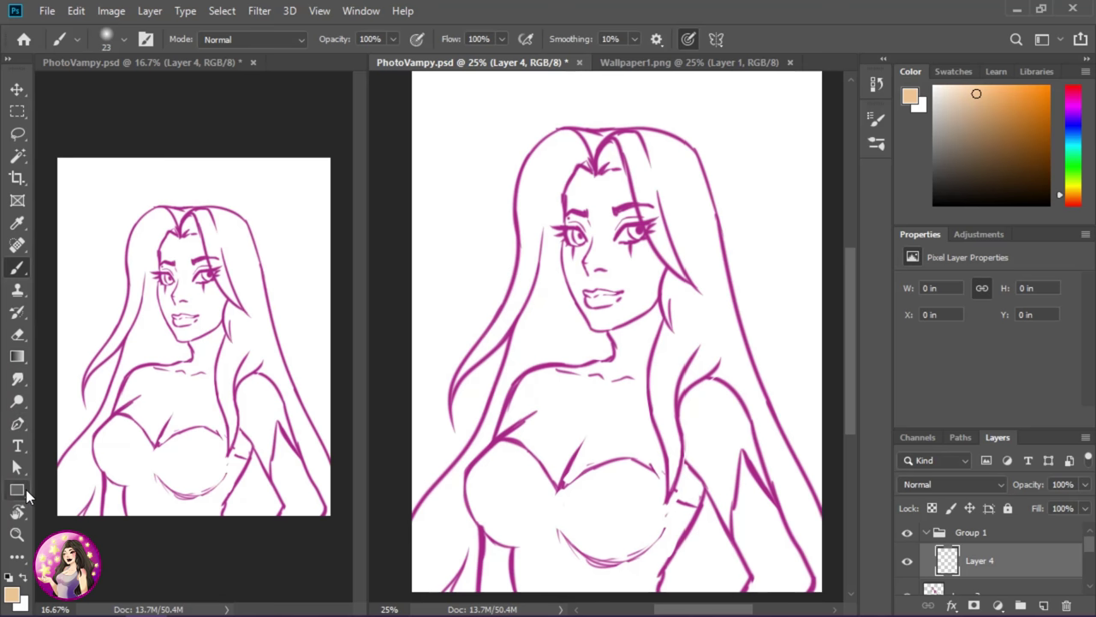
Try a tan canvas fill, move Layer 3 above Group 1, then undo the fill
right_click(17, 356)
click(82, 373)
click(734, 452)
drag(1003, 537, 975, 558)
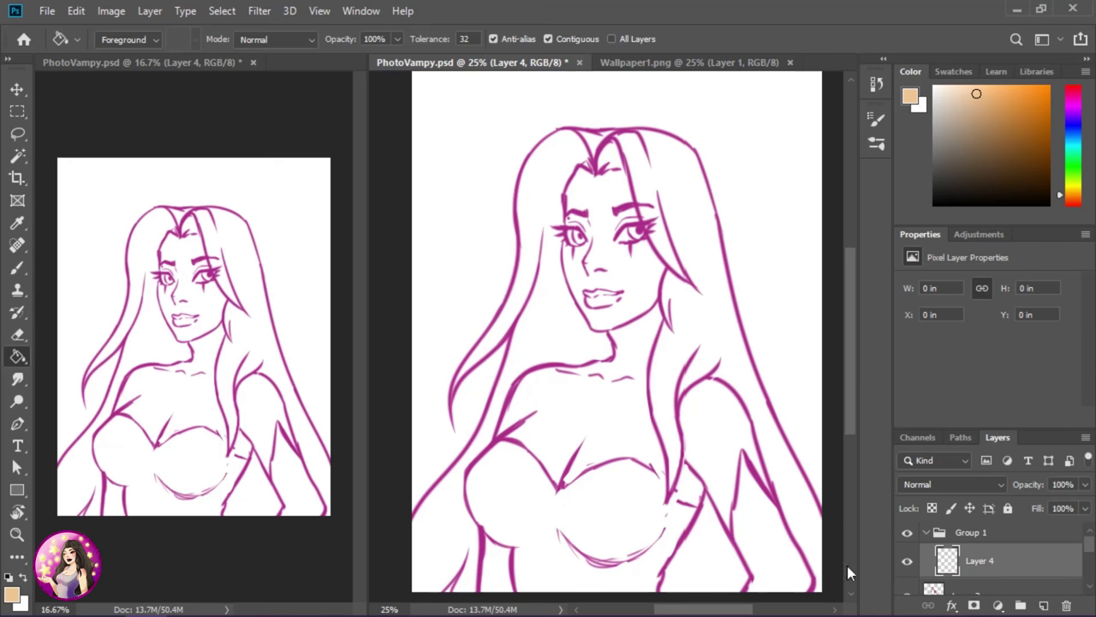
key(b)
Paint tan skin over the face, neck, chest and shoulders on Layer 4 with a size-105 brush, then add Layer 5
click(107, 39)
click(607, 209)
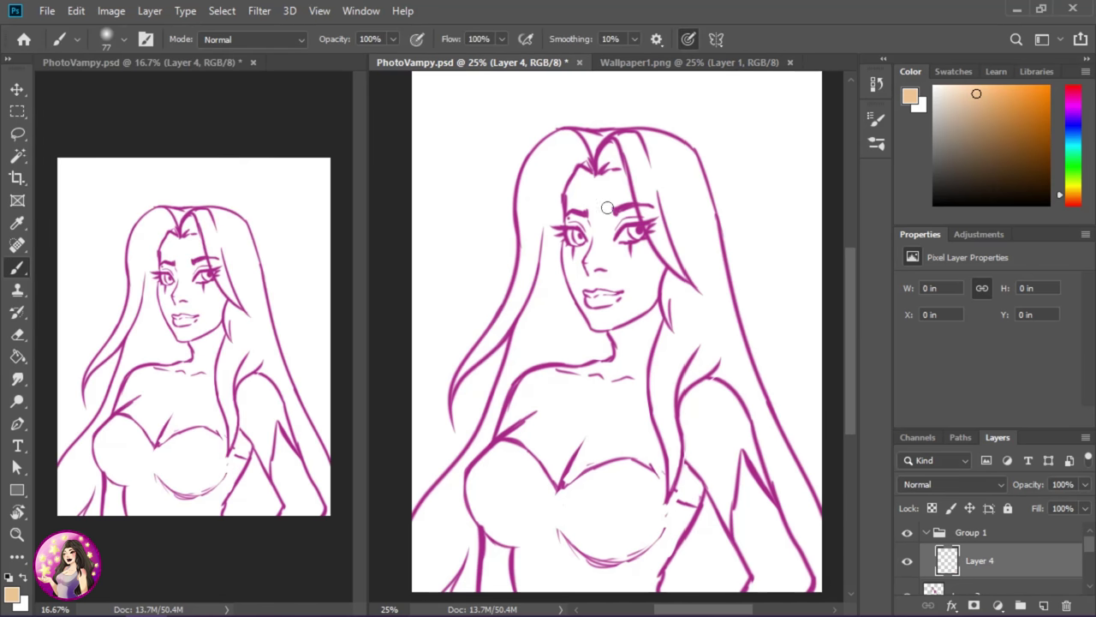
drag(607, 209, 569, 240)
mouse_move(582, 291)
mouse_down()
mouse_move(603, 263)
mouse_move(651, 257)
mouse_move(626, 343)
mouse_up()
click(106, 39)
drag(137, 100, 150, 100)
click(591, 276)
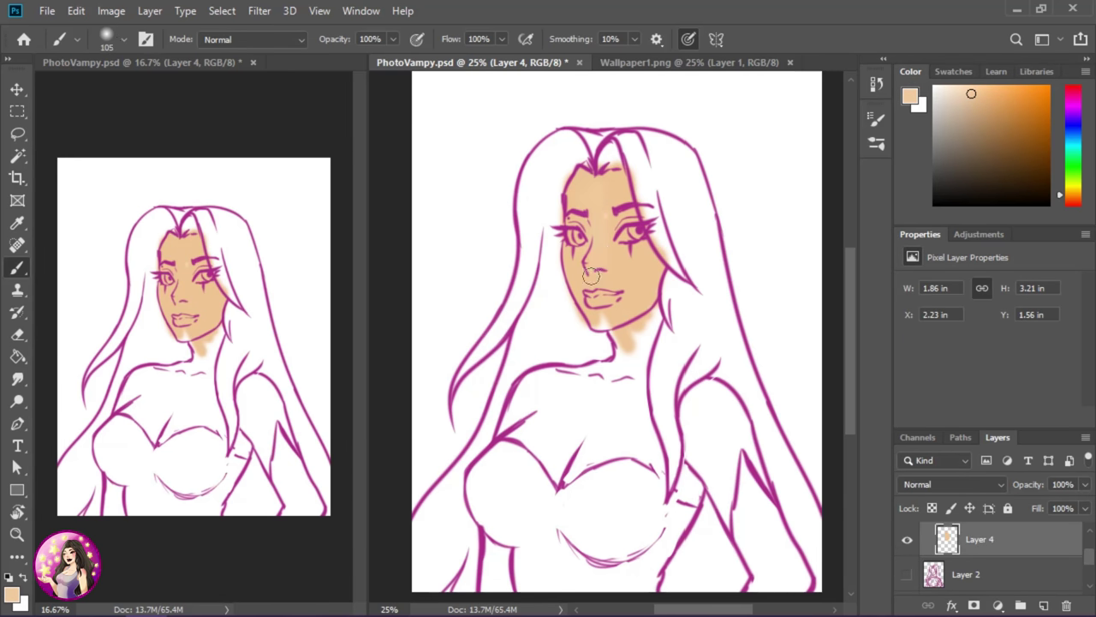
mouse_move(633, 259)
mouse_down()
mouse_move(625, 362)
mouse_move(583, 480)
mouse_move(676, 445)
mouse_move(691, 427)
mouse_move(492, 548)
mouse_move(605, 337)
mouse_up()
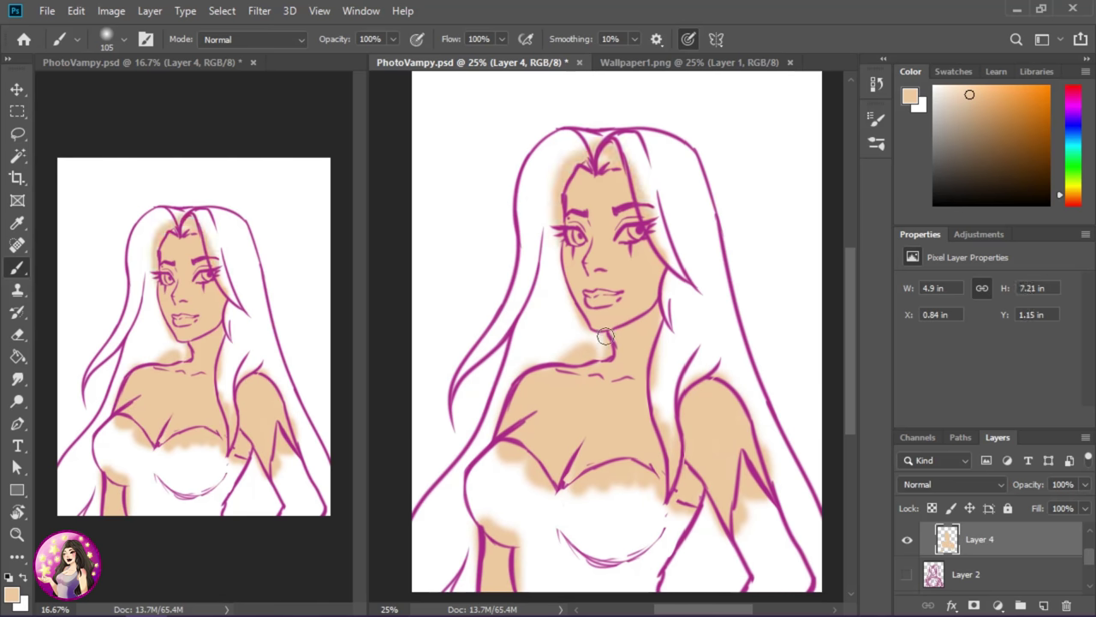
click(1045, 606)
click(1072, 96)
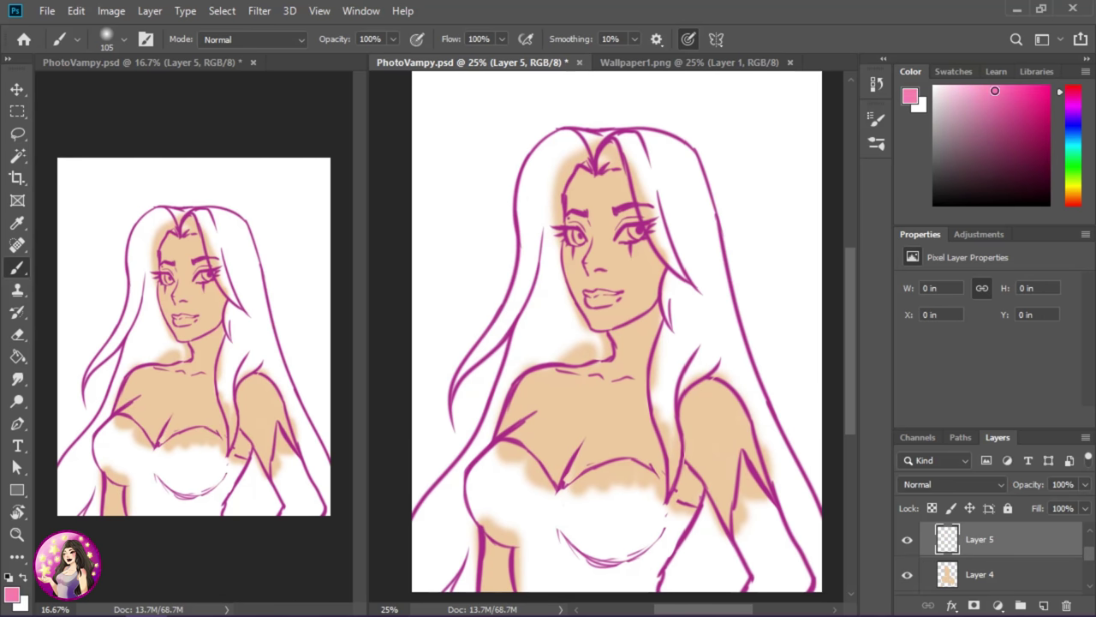
Paint soft pink blush at 42% opacity on the cheeks, bust, head and nose, clipped to the skin
click(106, 38)
click(393, 39)
click(106, 38)
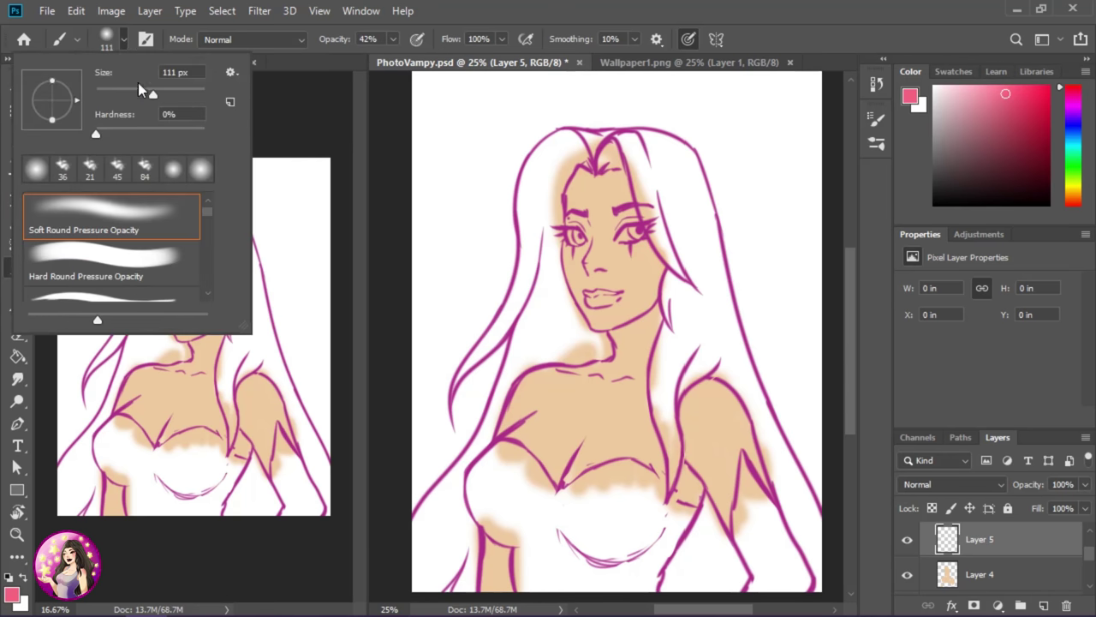
mouse_move(651, 236)
mouse_down()
mouse_move(670, 249)
mouse_move(565, 265)
mouse_move(522, 394)
mouse_move(720, 394)
mouse_up()
key(ctrl+alt+g)
drag(496, 458, 720, 514)
drag(612, 150, 642, 193)
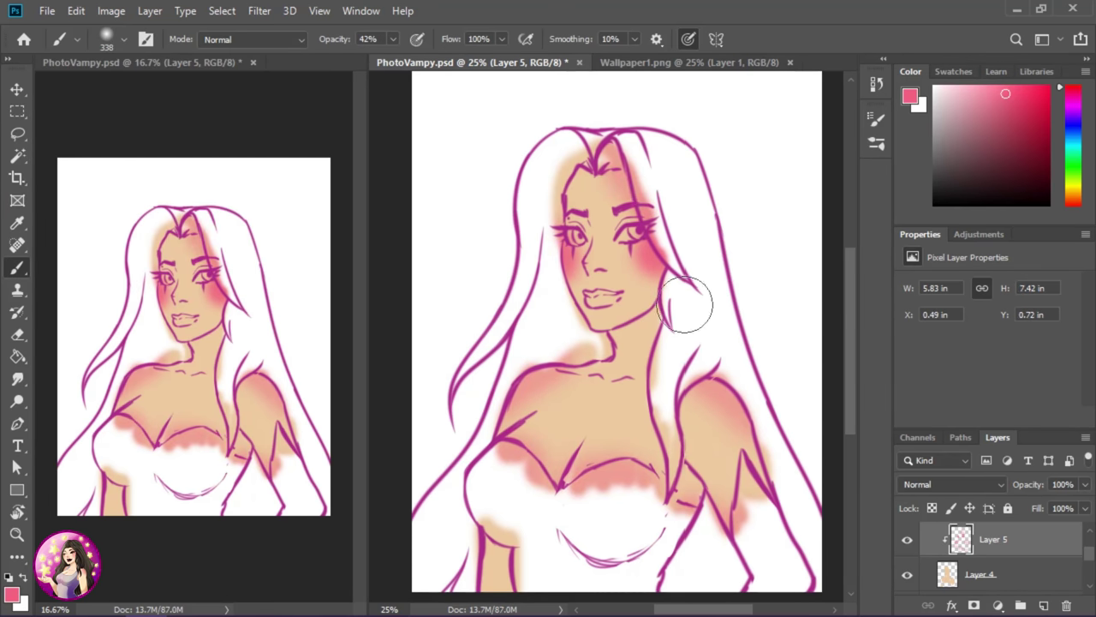
key(ctrl+plus)
click(106, 38)
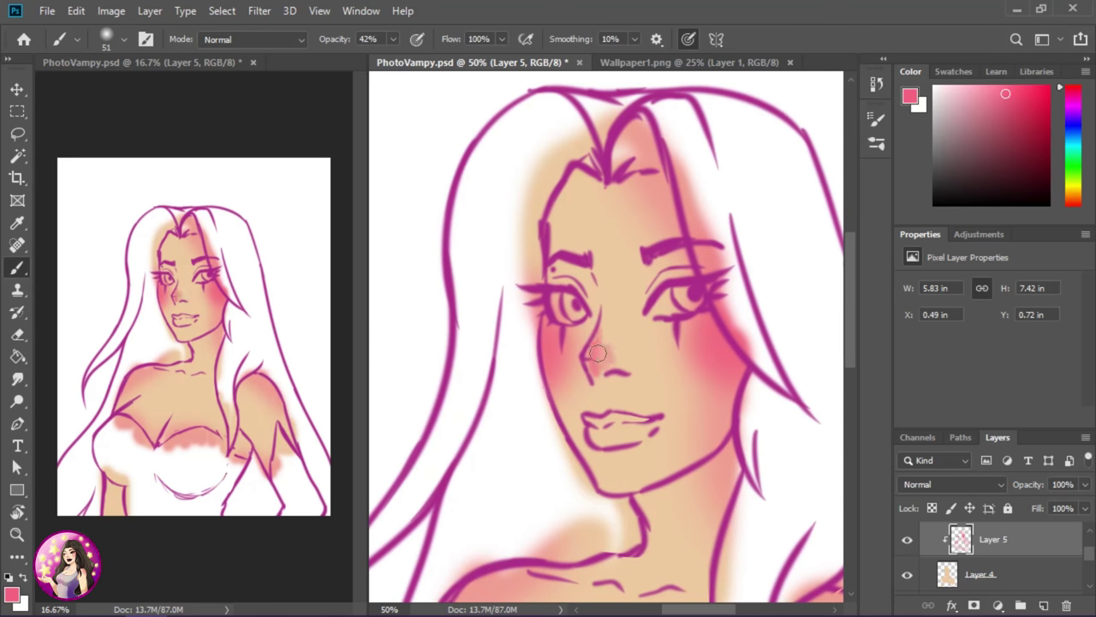
drag(624, 299, 616, 275)
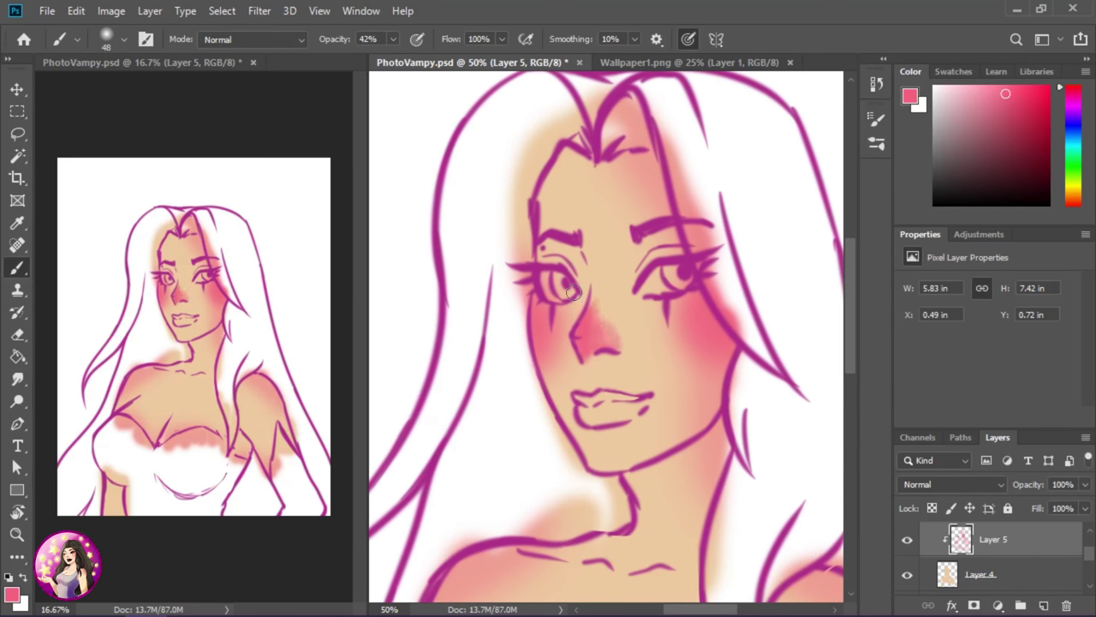
On a new layer, paint the lips a very dark colour at full opacity
key(ctrl+shift+alt+n)
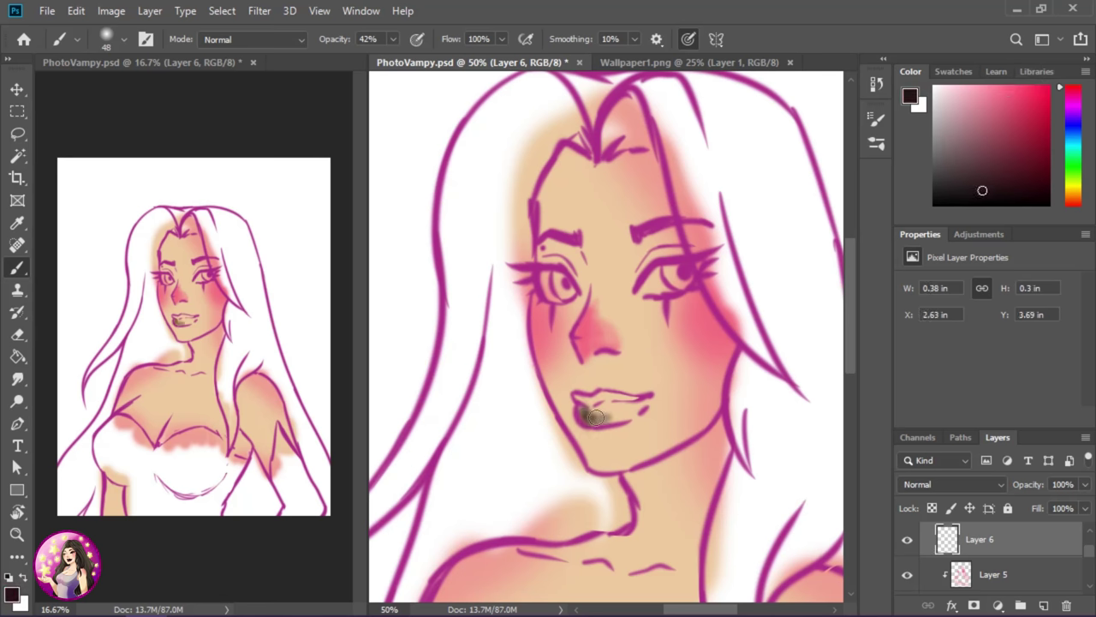
key(0)
mouse_move(583, 413)
mouse_down()
mouse_move(600, 419)
mouse_move(591, 401)
mouse_up()
key(e)
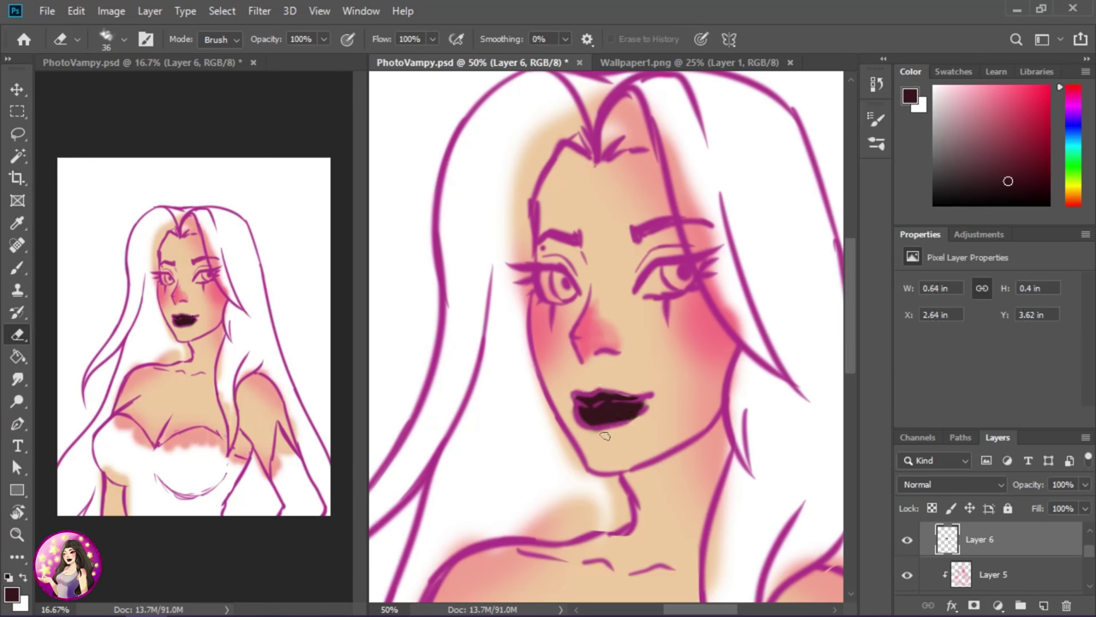
key(b)
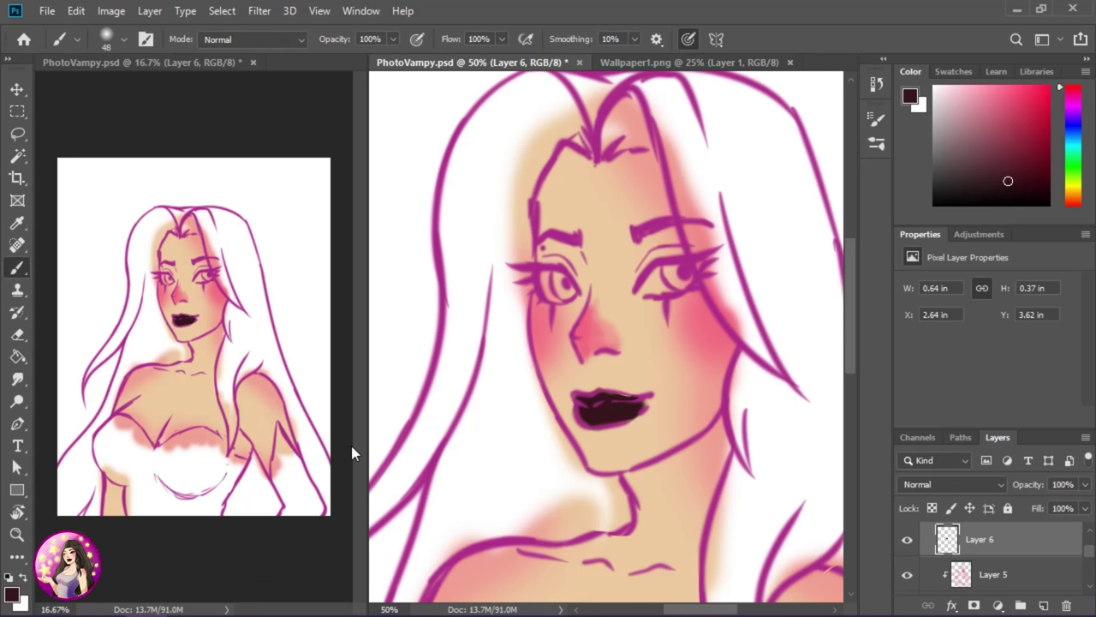
click(106, 38)
key(Return)
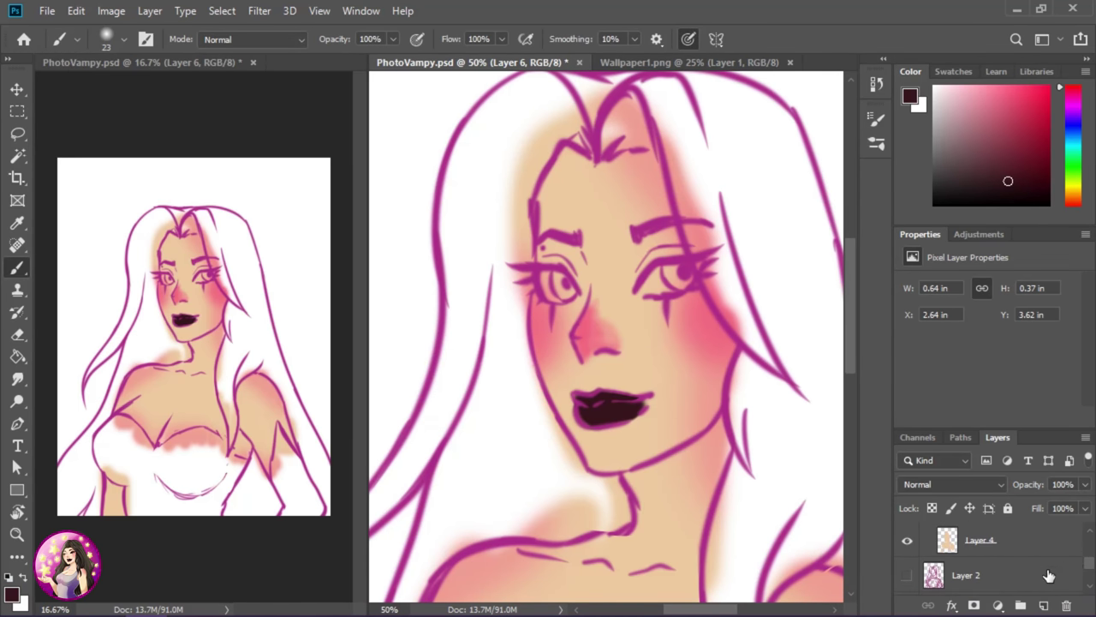
Move the lips layer into Group 1, add a layer clipped to the lips and a new hair layer
drag(1028, 542, 1020, 605)
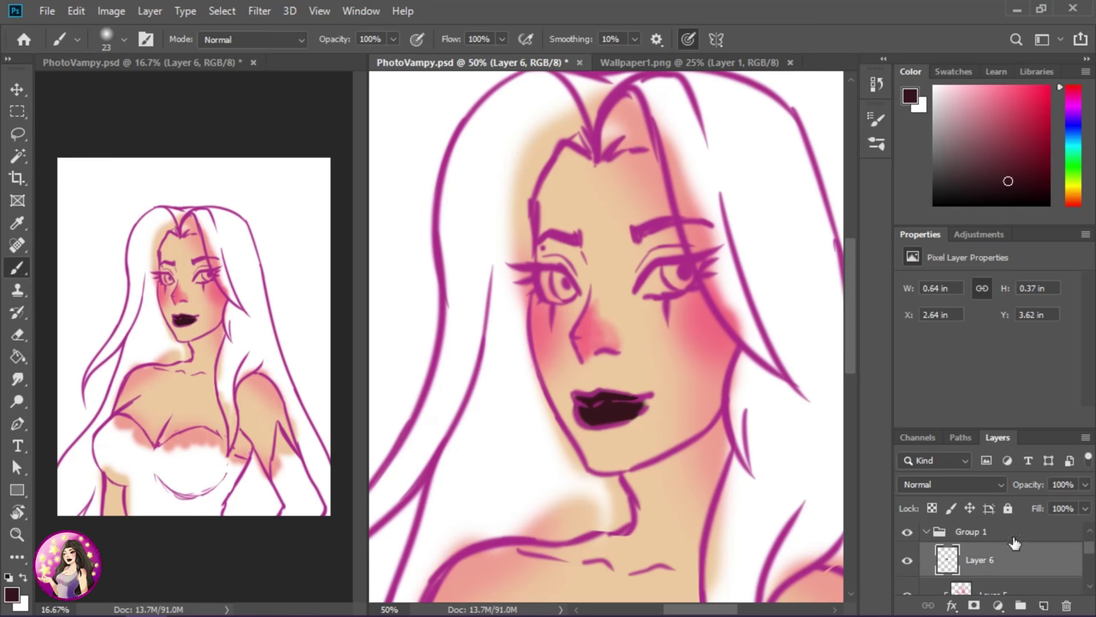
key(ctrl+shift+alt+n)
right_click(1014, 542)
click(957, 257)
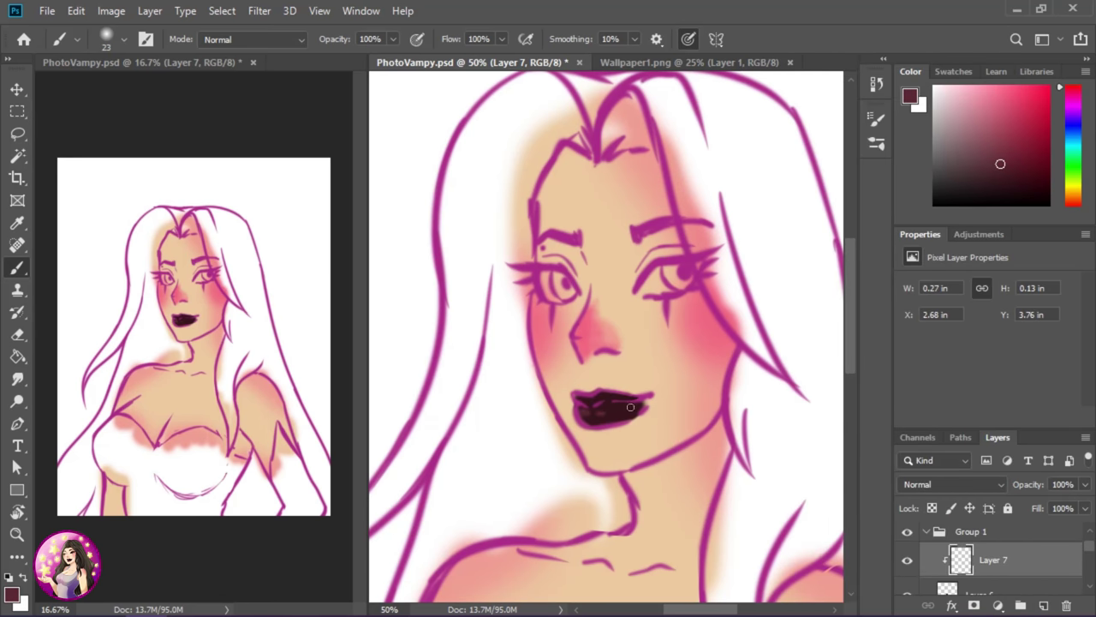
key(ctrl+shift+alt+n)
key(ctrl+minus)
click(727, 62)
Sample near-black and paint the left side of the hair with a size-81 soft brush
alt+click(705, 345)
key(ctrl+Tab)
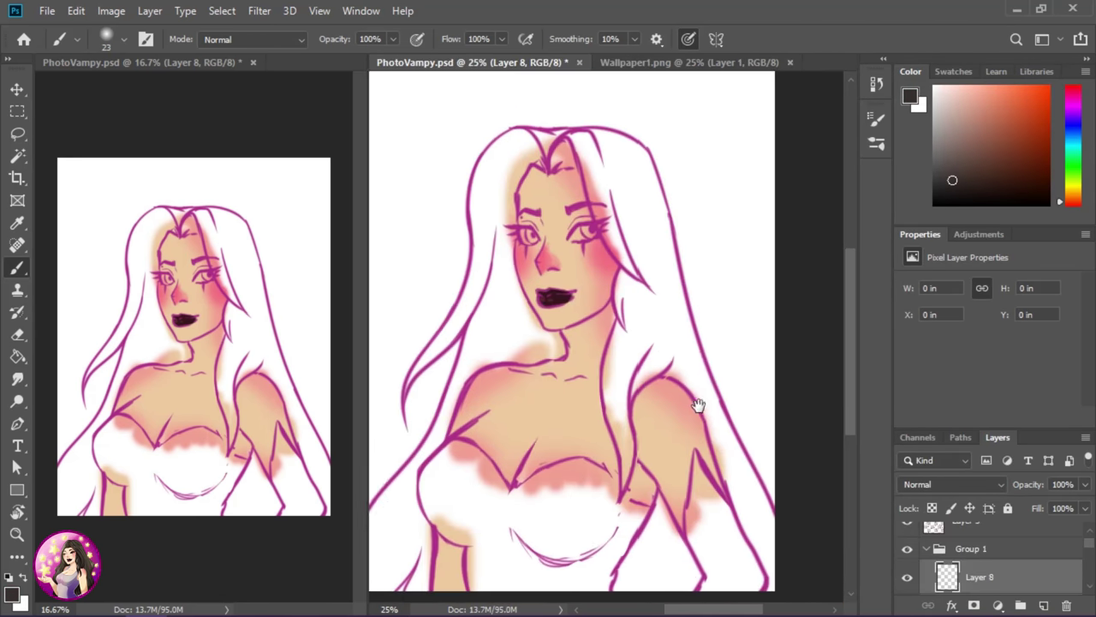
drag(698, 406, 727, 379)
click(124, 38)
double_click(98, 225)
mouse_move(572, 122)
mouse_down()
mouse_move(503, 263)
mouse_move(434, 366)
mouse_up()
mouse_move(519, 272)
mouse_down()
mouse_move(543, 154)
mouse_move(582, 318)
mouse_move(492, 358)
mouse_move(514, 330)
mouse_move(472, 489)
mouse_move(437, 465)
mouse_move(471, 424)
mouse_up()
drag(510, 313, 573, 289)
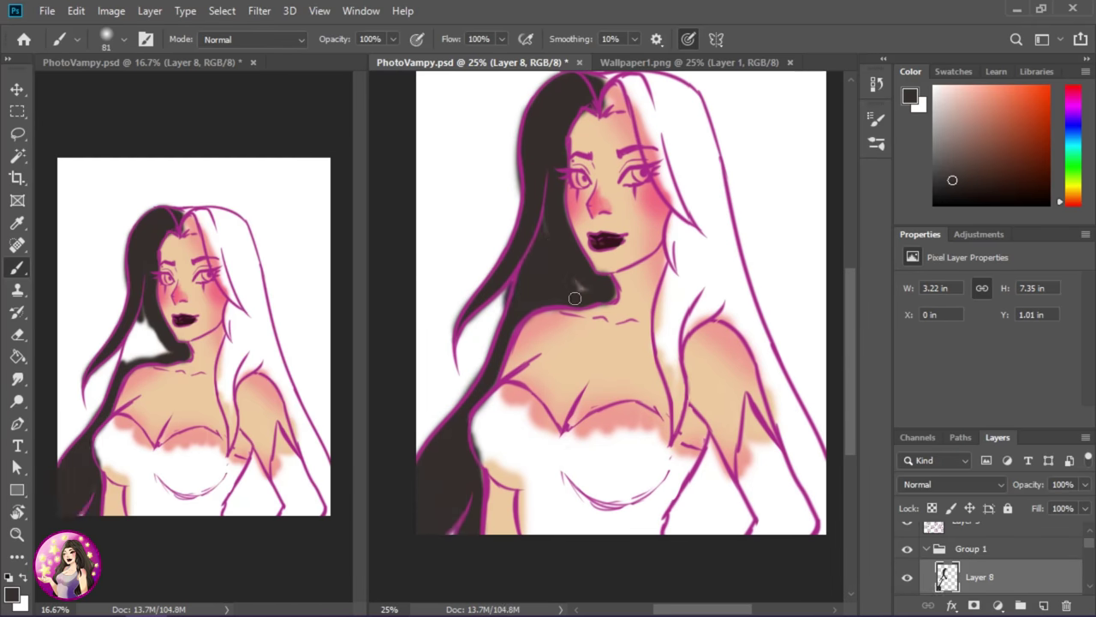
key(e)
scroll(421, 441, up, 2)
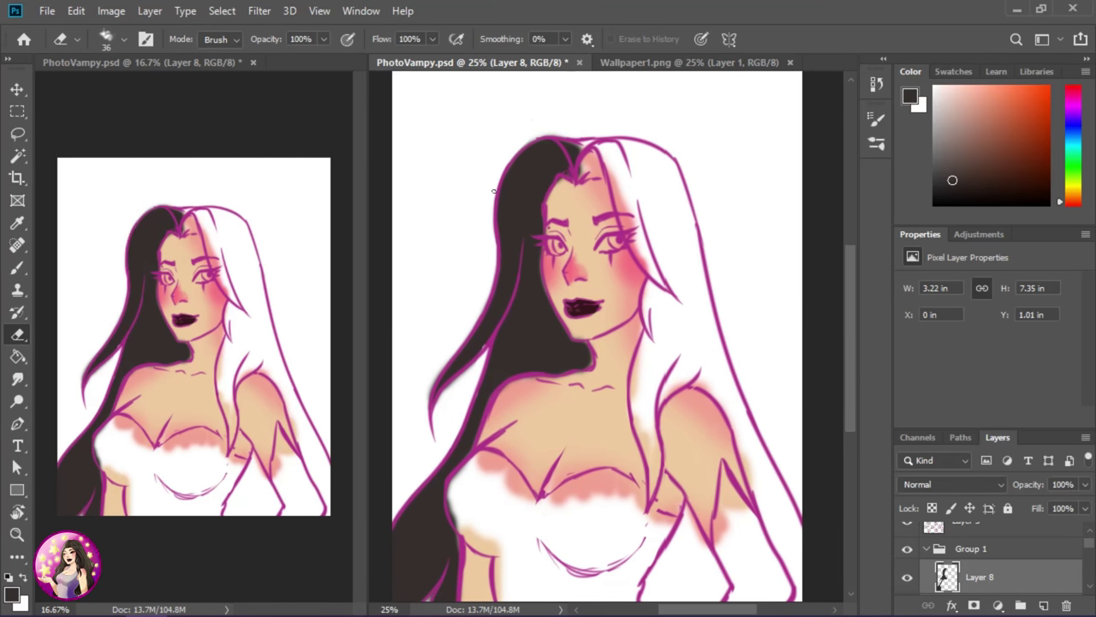
key(b)
Paint dark hair beside the face and down the right side, covering the white streaks
drag(579, 141, 655, 291)
scroll(651, 291, down, 1)
mouse_move(638, 252)
mouse_down()
mouse_move(648, 465)
mouse_move(694, 338)
mouse_up()
mouse_move(604, 111)
mouse_down()
mouse_move(672, 171)
mouse_move(787, 490)
mouse_move(794, 566)
mouse_up()
mouse_move(676, 473)
mouse_down()
mouse_move(664, 531)
mouse_move(685, 570)
mouse_up()
drag(716, 488, 702, 570)
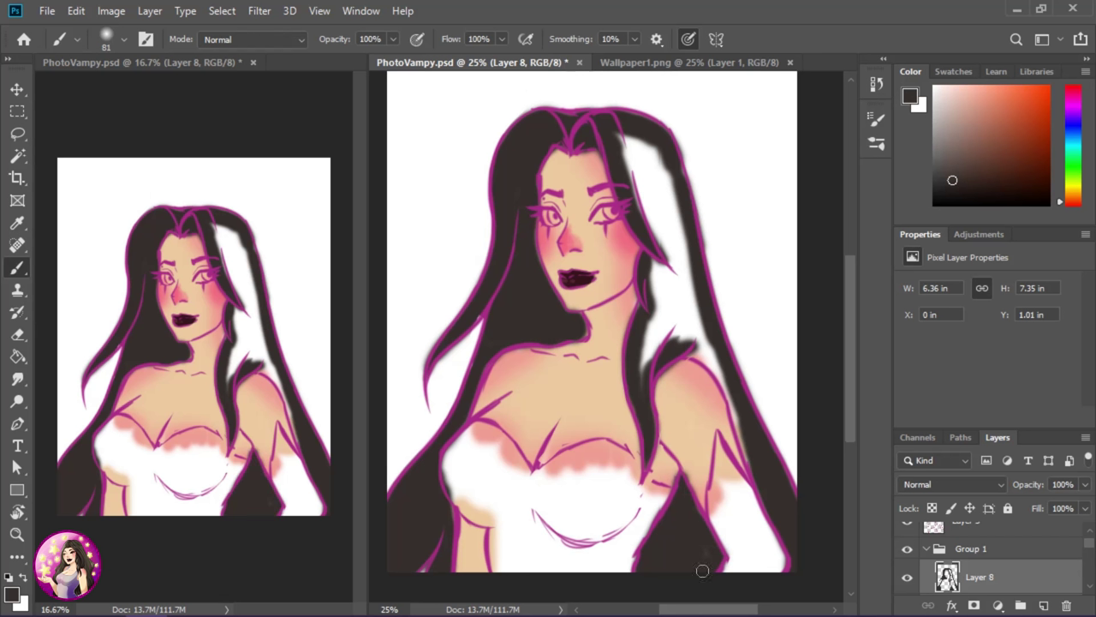
drag(741, 475, 713, 362)
drag(649, 325, 699, 351)
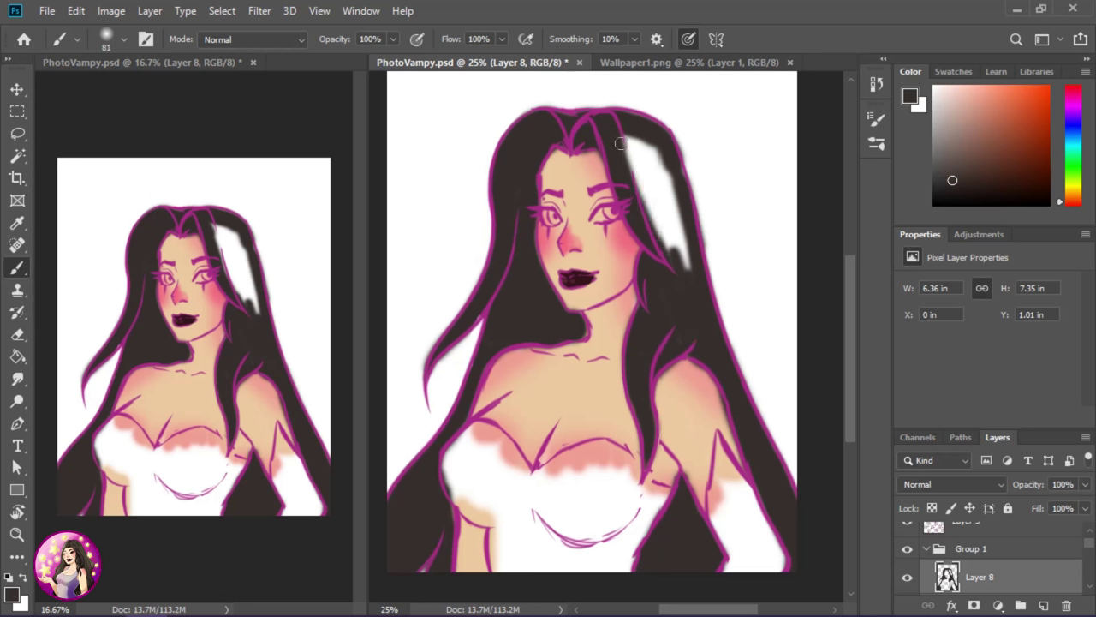
drag(620, 143, 629, 162)
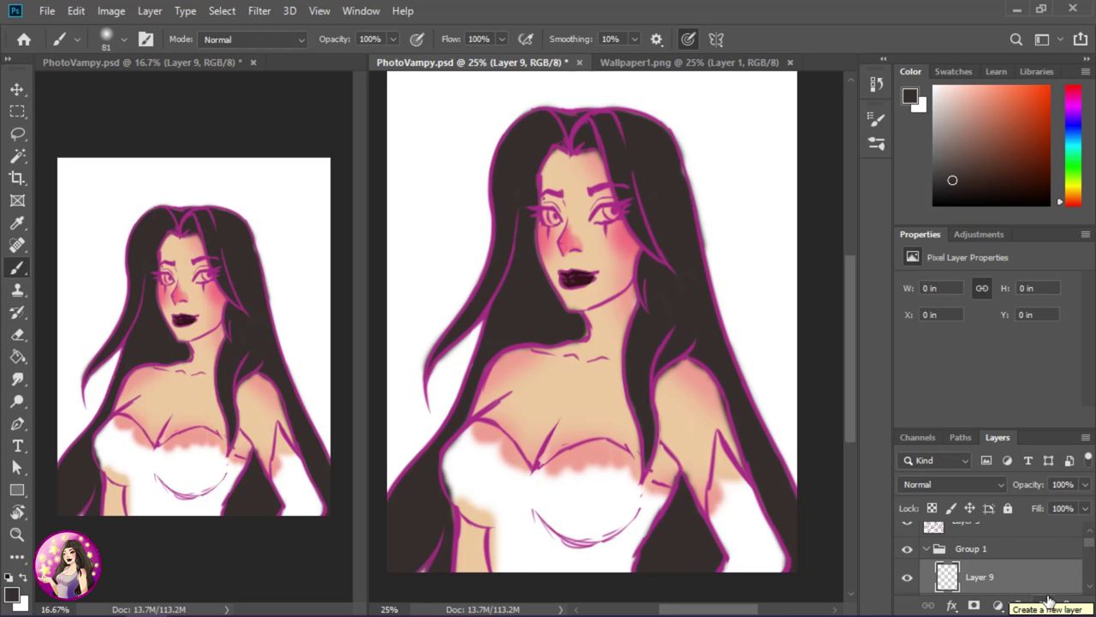
Paint the left shoulder, bodice and right sleeve dark maroon on Layer 9
click(1066, 90)
click(1034, 146)
mouse_move(514, 428)
mouse_down()
mouse_move(502, 382)
mouse_move(495, 522)
mouse_move(488, 392)
mouse_move(627, 420)
mouse_up()
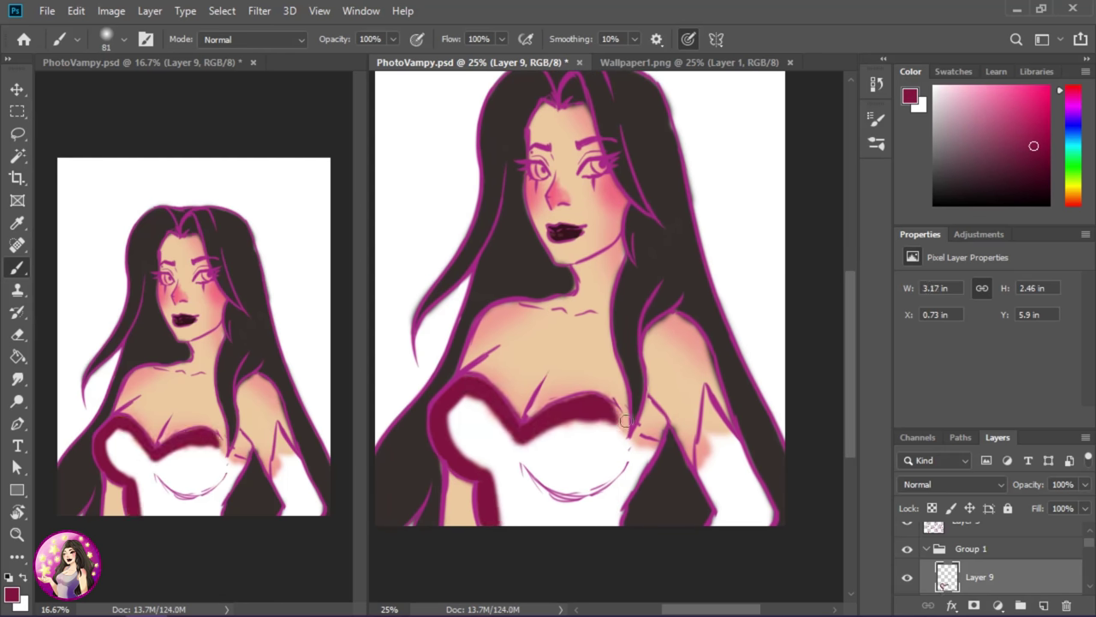
mouse_move(639, 465)
mouse_down()
mouse_move(548, 492)
mouse_move(502, 432)
mouse_move(535, 484)
mouse_move(530, 455)
mouse_move(578, 452)
mouse_up()
mouse_move(698, 394)
mouse_down()
mouse_move(709, 497)
mouse_move(737, 514)
mouse_move(758, 488)
mouse_move(753, 523)
mouse_up()
key(e)
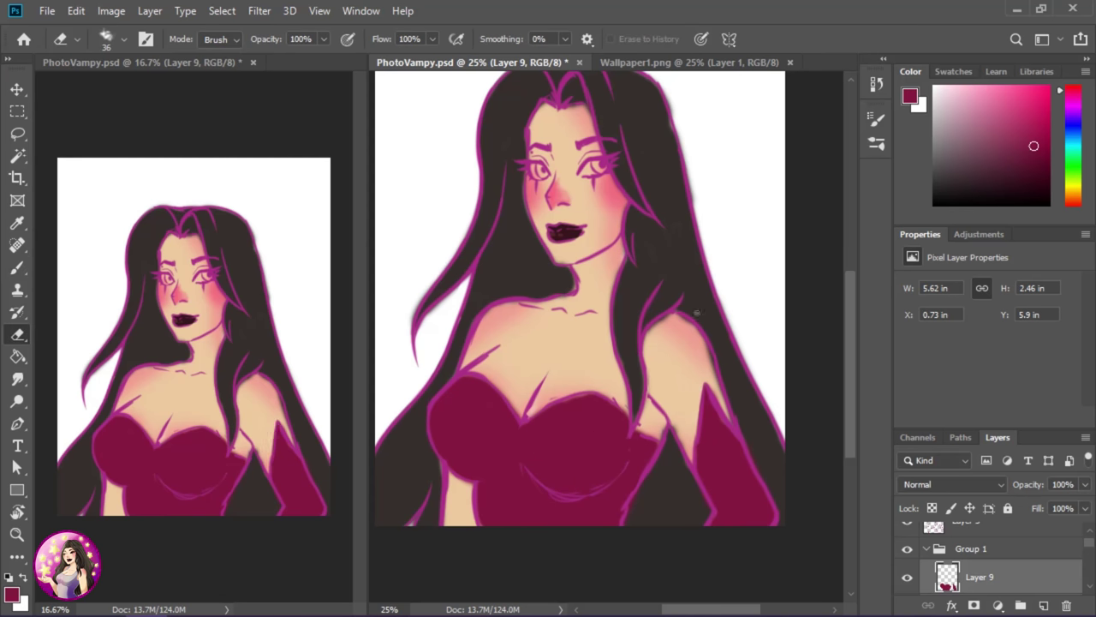
Add an empty Layer 10 for the eyes and zoom in on the face
key(ctrl+shift+alt+n)
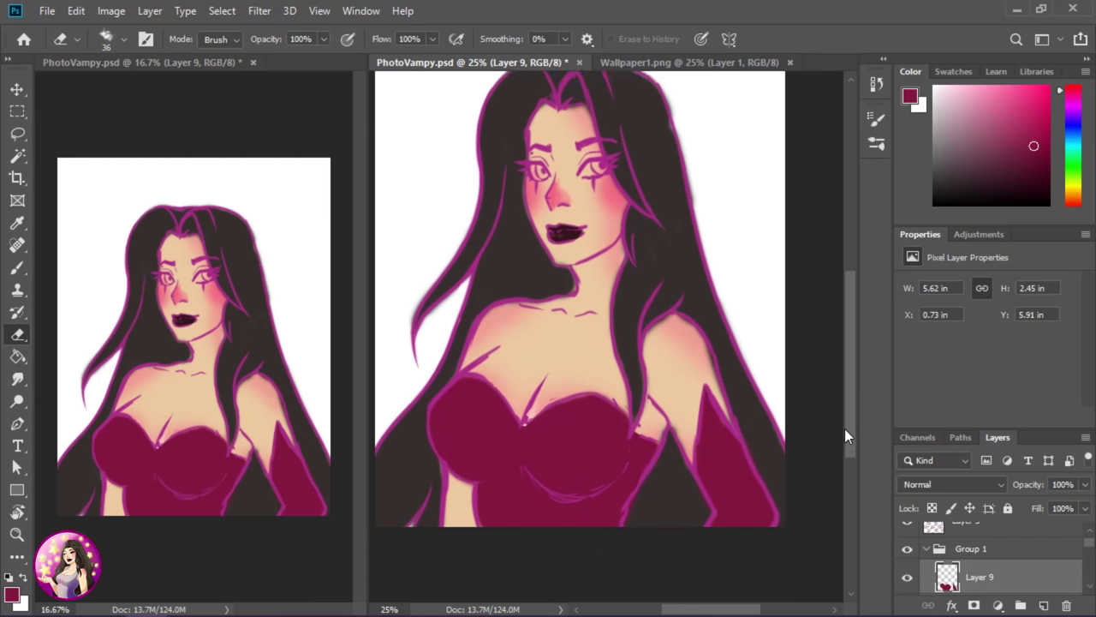
scroll(600, 257, up, 3)
scroll(623, 249, up, 2)
Paint the whites of both eyes light cream with a soft brush
drag(638, 347, 672, 390)
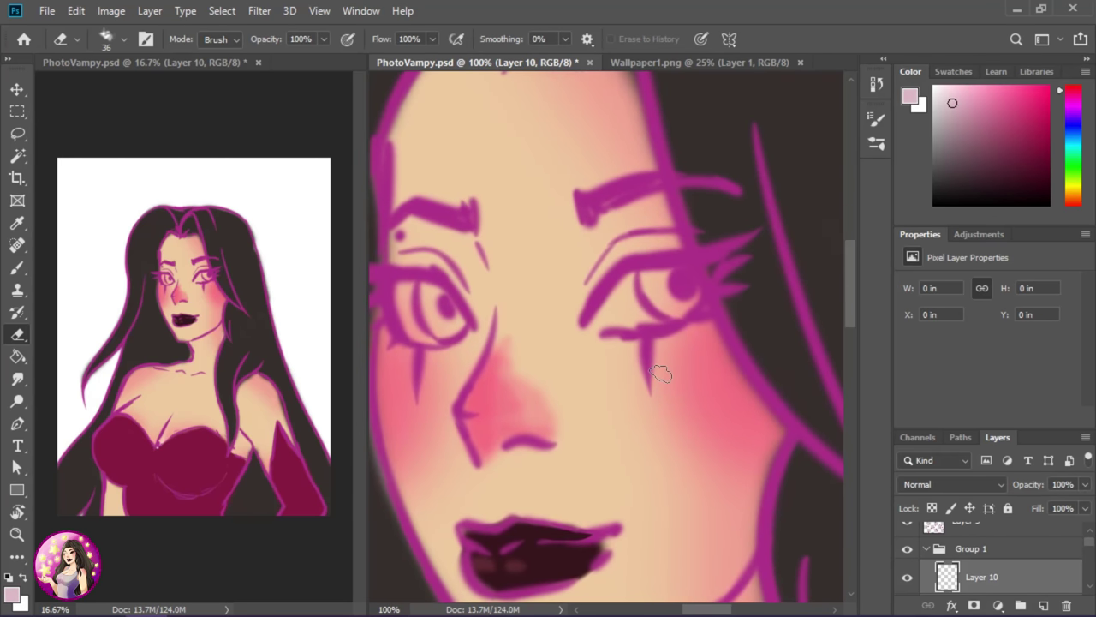
key(b)
click(124, 38)
double_click(98, 227)
alt+click(638, 411)
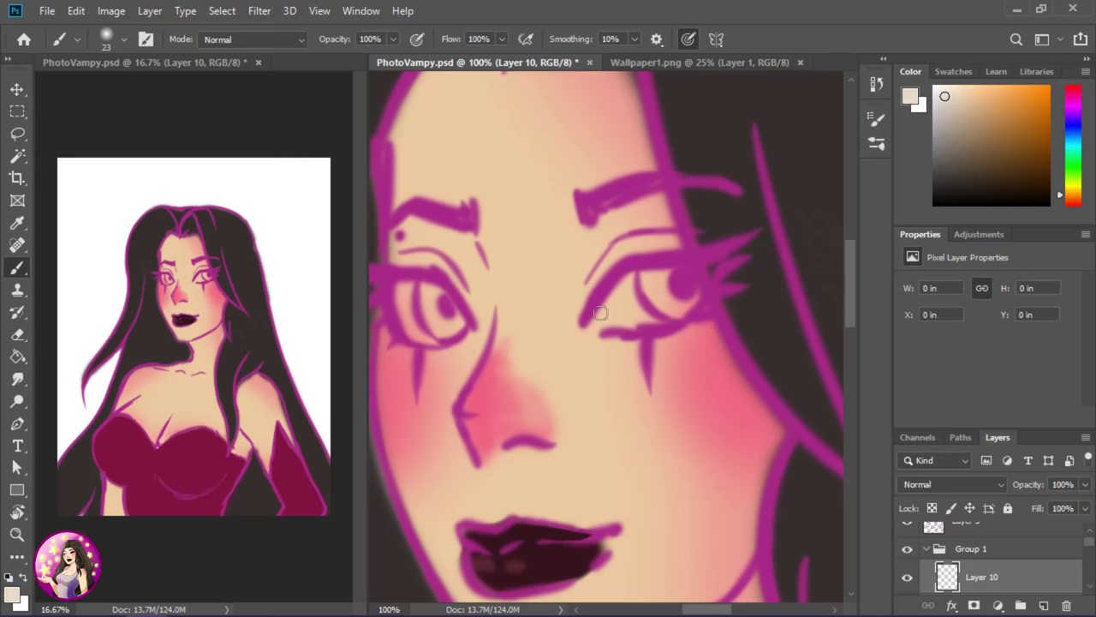
drag(655, 301, 607, 323)
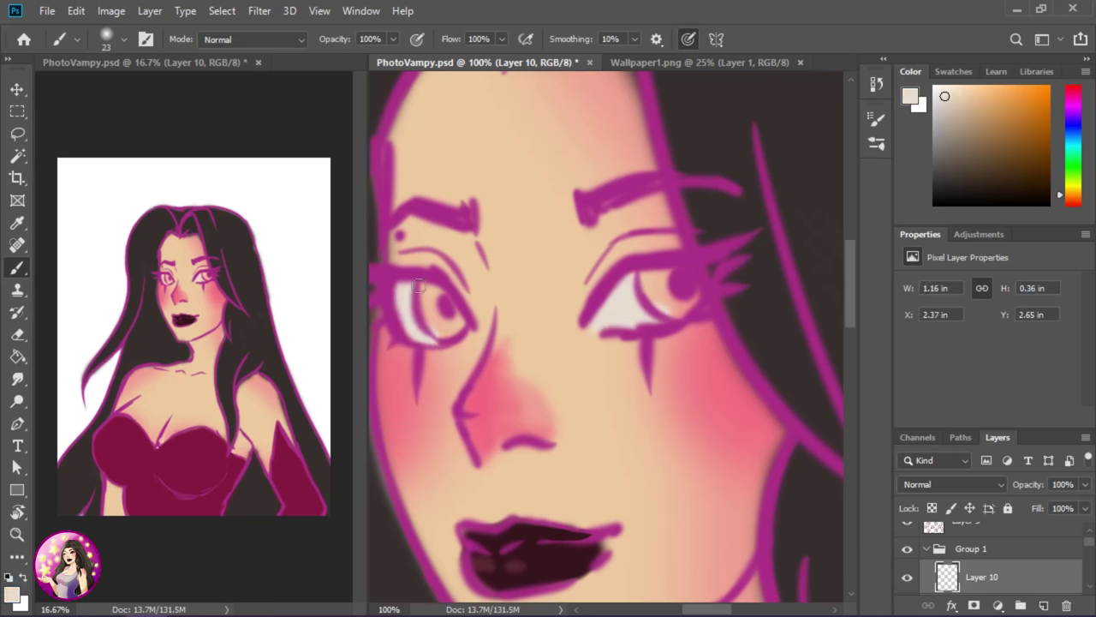
Sample dark brown from Wallpaper1.png and paint irises into both eyes
key(ctrl+Tab)
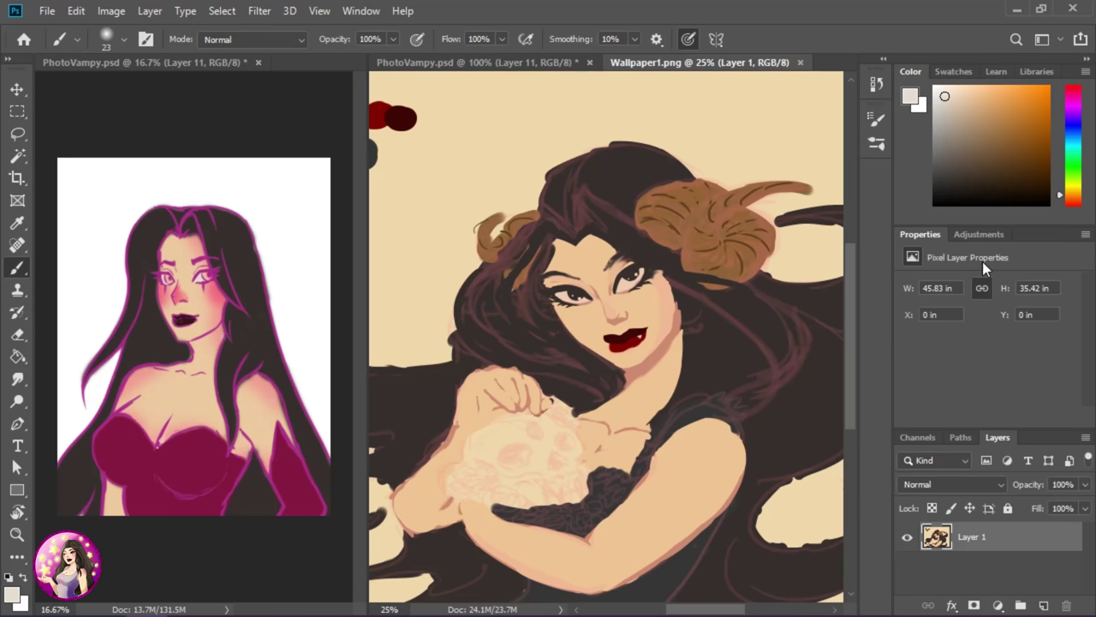
alt+click(621, 327)
key(ctrl+Tab)
drag(644, 275, 662, 308)
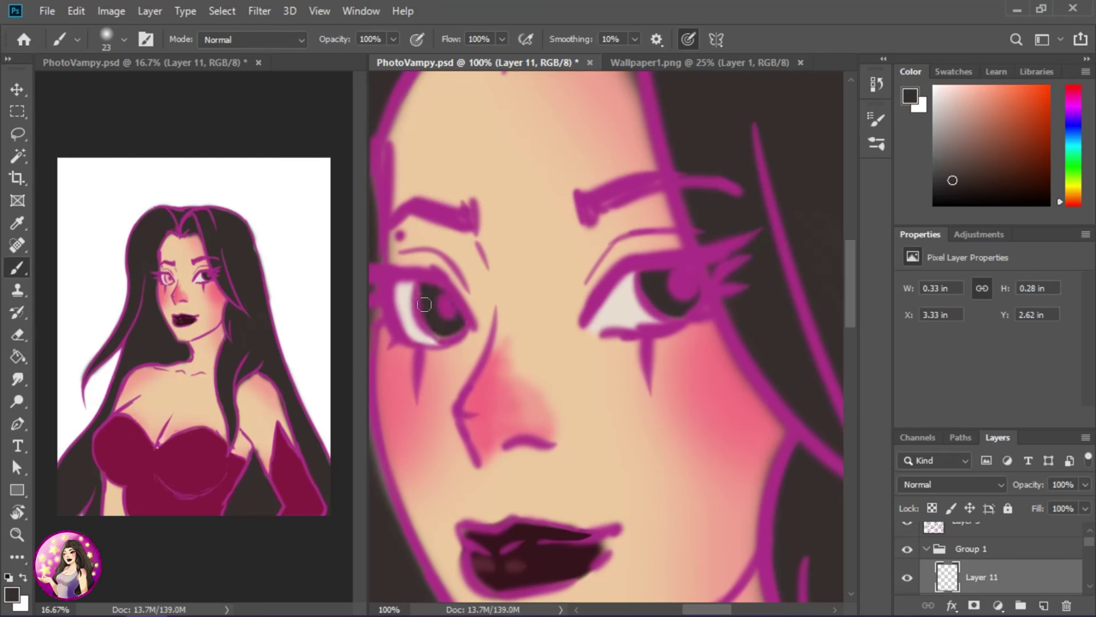
drag(424, 304, 438, 327)
key(ctrl+minus)
key(ctrl+minus)
key(ctrl+minus)
key(ctrl+minus)
Fill a new layer dark brown over the outlines and merge it down onto the line art
click(1043, 606)
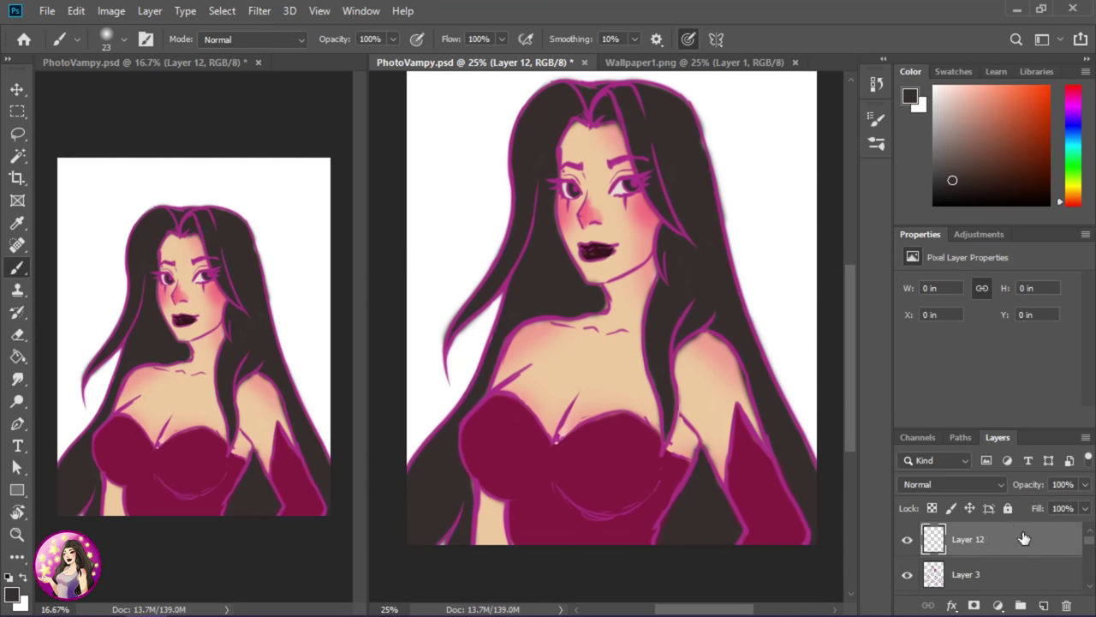
key(g)
click(763, 451)
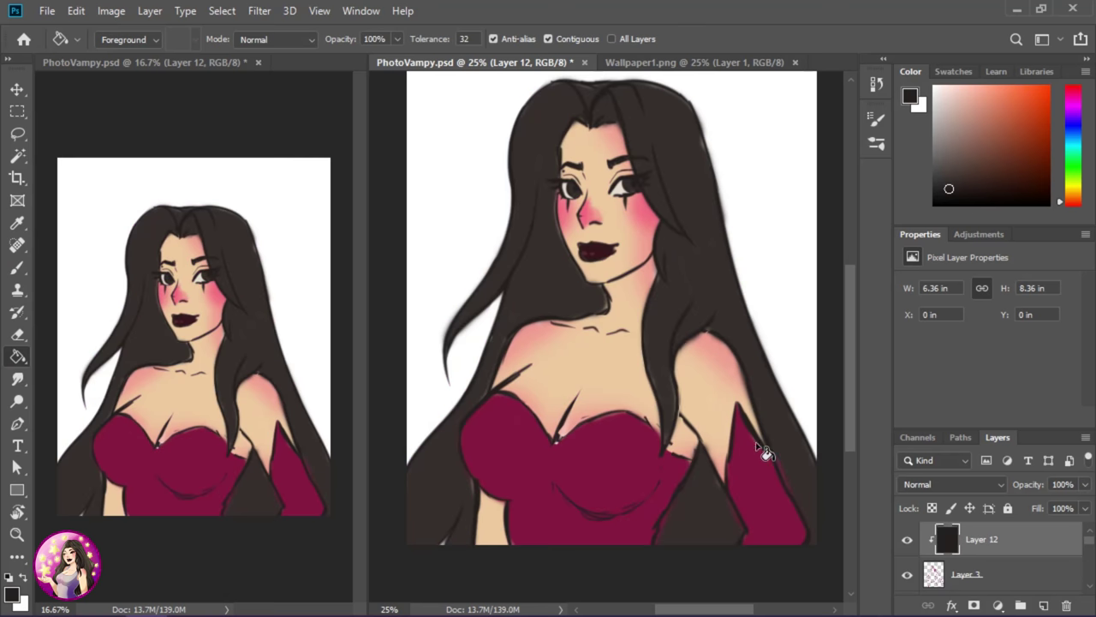
drag(1050, 509, 1069, 507)
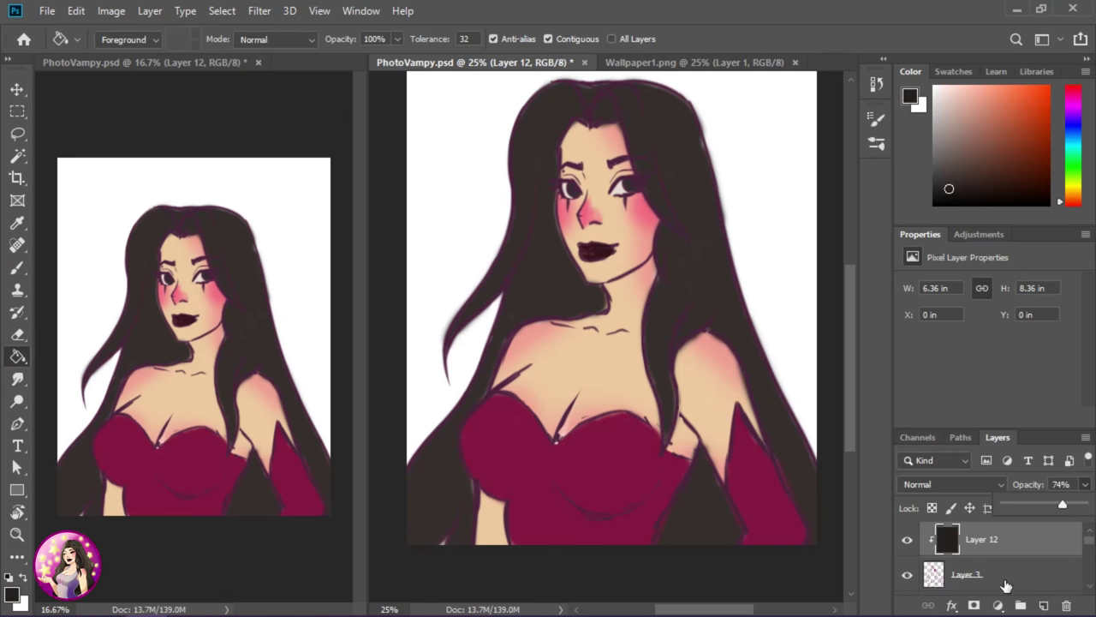
right_click(1014, 548)
click(857, 402)
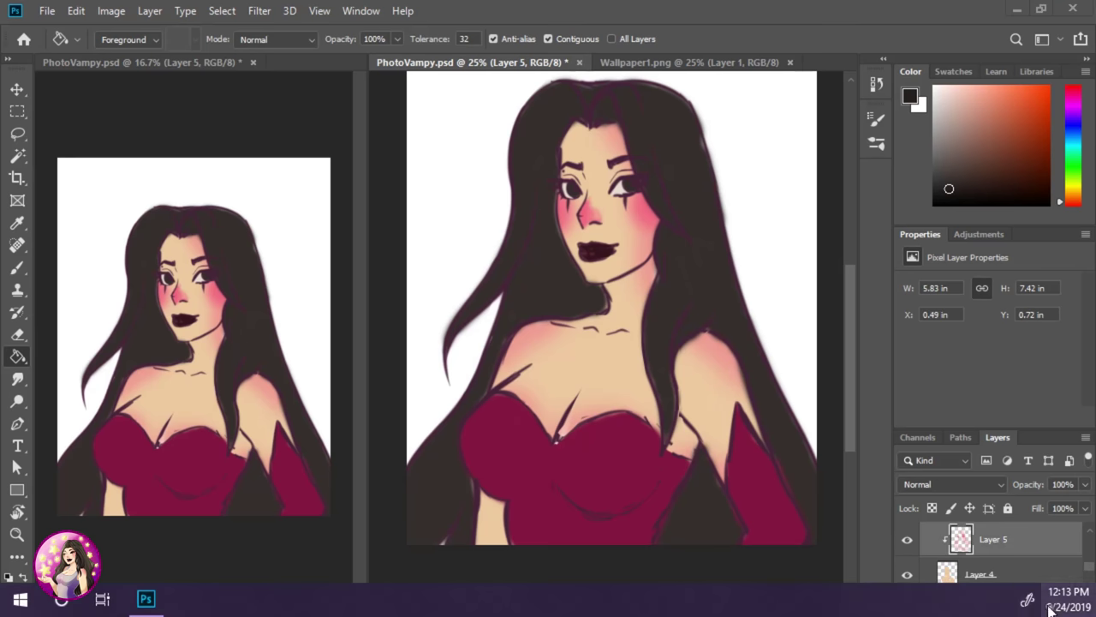
Undo the merge, sample the chest skin tone and set Layer 12 to Overlay with a large soft brush
key(ctrl+z)
key(ctrl+plus)
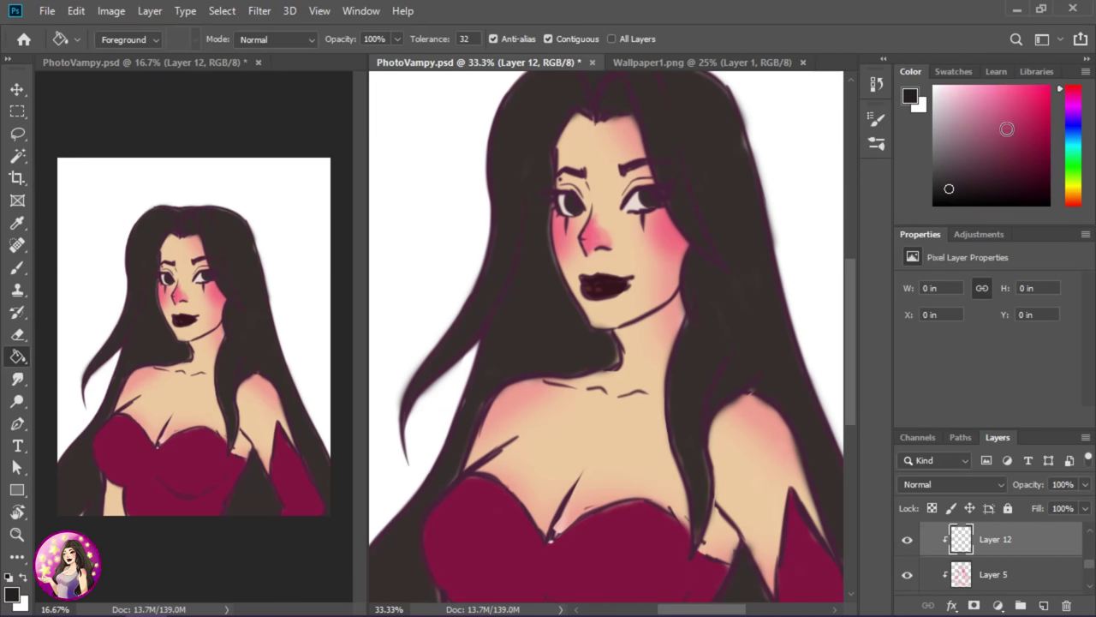
alt+click(635, 445)
key(b)
click(124, 40)
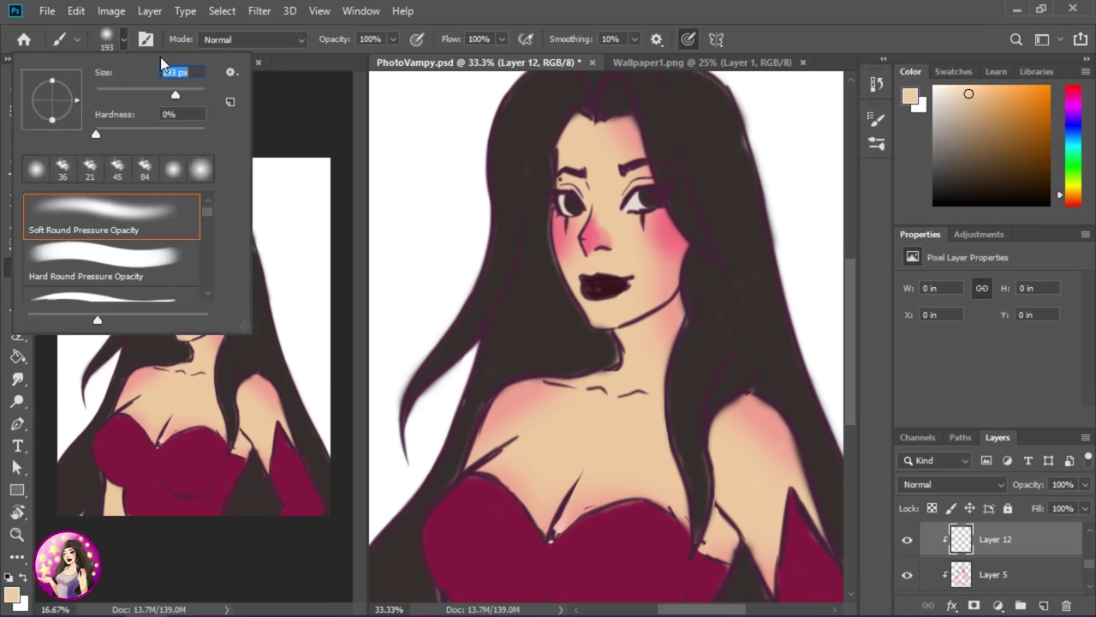
click(542, 454)
click(954, 484)
click(970, 391)
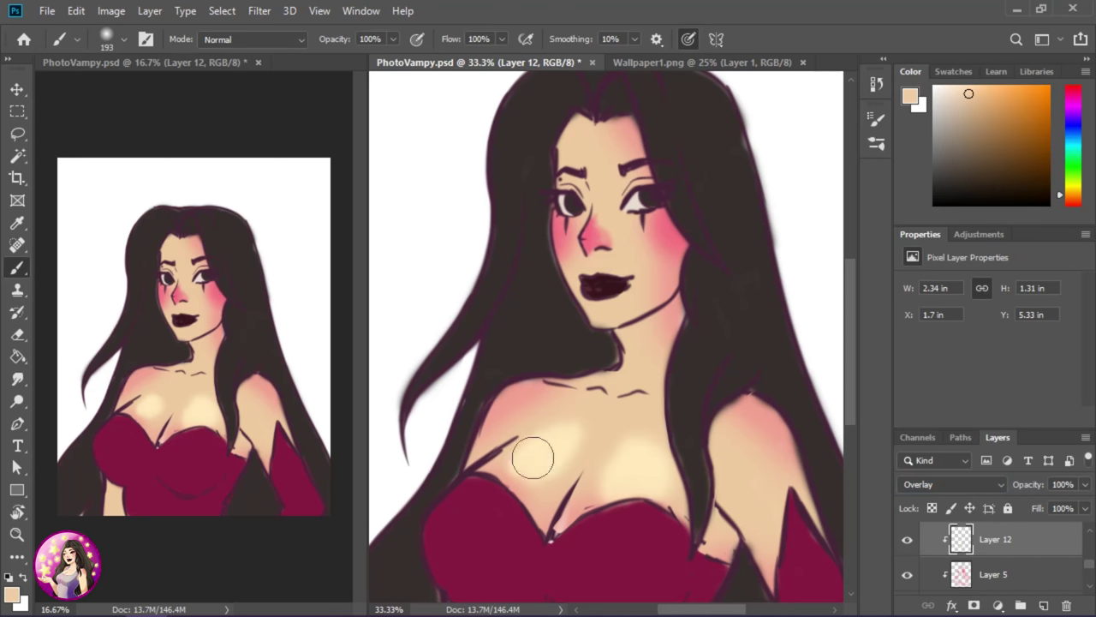
Paint soft warm highlights over the chest, shoulder and face, switching to a size-47 brush
drag(557, 441, 531, 452)
drag(728, 437, 754, 462)
drag(600, 145, 603, 204)
click(107, 39)
click(612, 200)
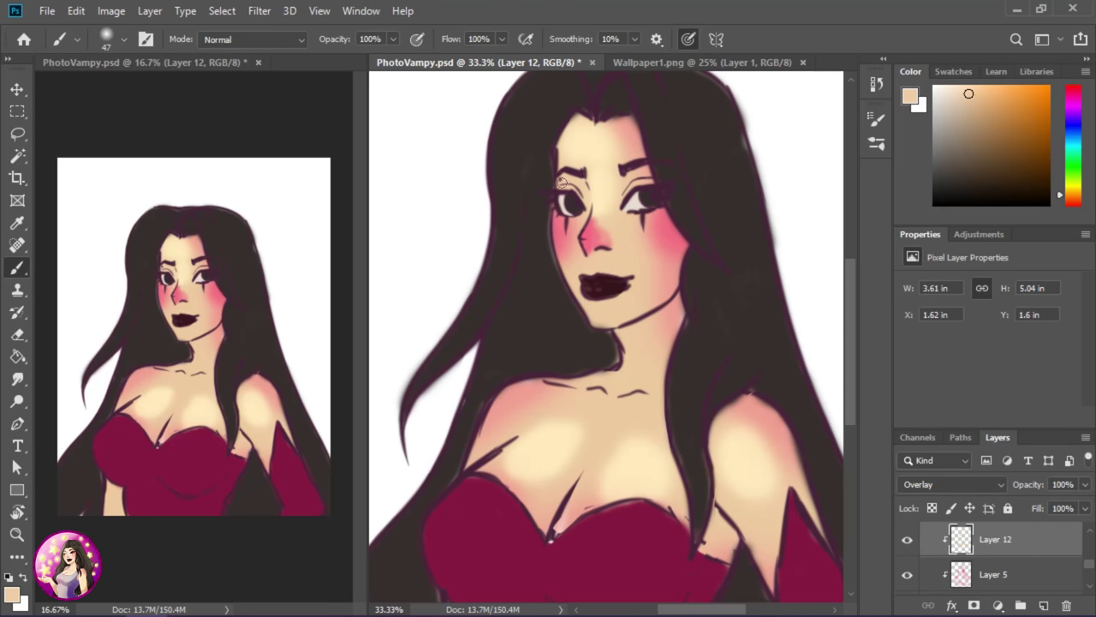
mouse_move(676, 465)
mouse_down()
mouse_move(667, 411)
mouse_move(617, 454)
mouse_up()
Lower the highlight layer's opacity to 87% and add an empty Layer 13 above it
click(1084, 484)
drag(1084, 509, 1073, 512)
scroll(474, 313, up, 2)
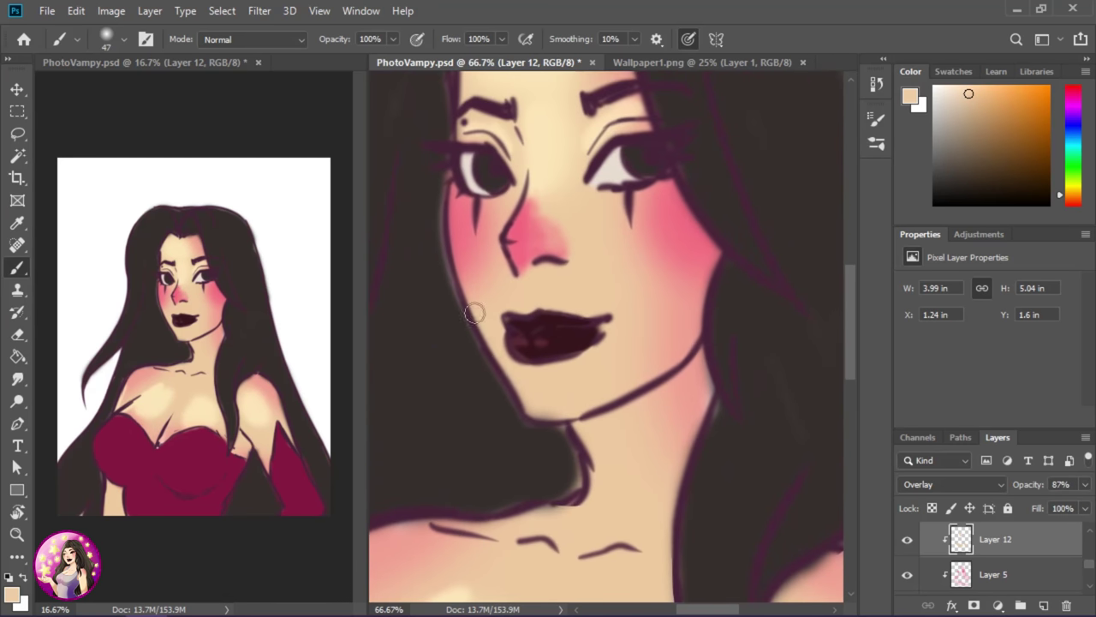
scroll(520, 524, up, 3)
scroll(510, 423, up, 3)
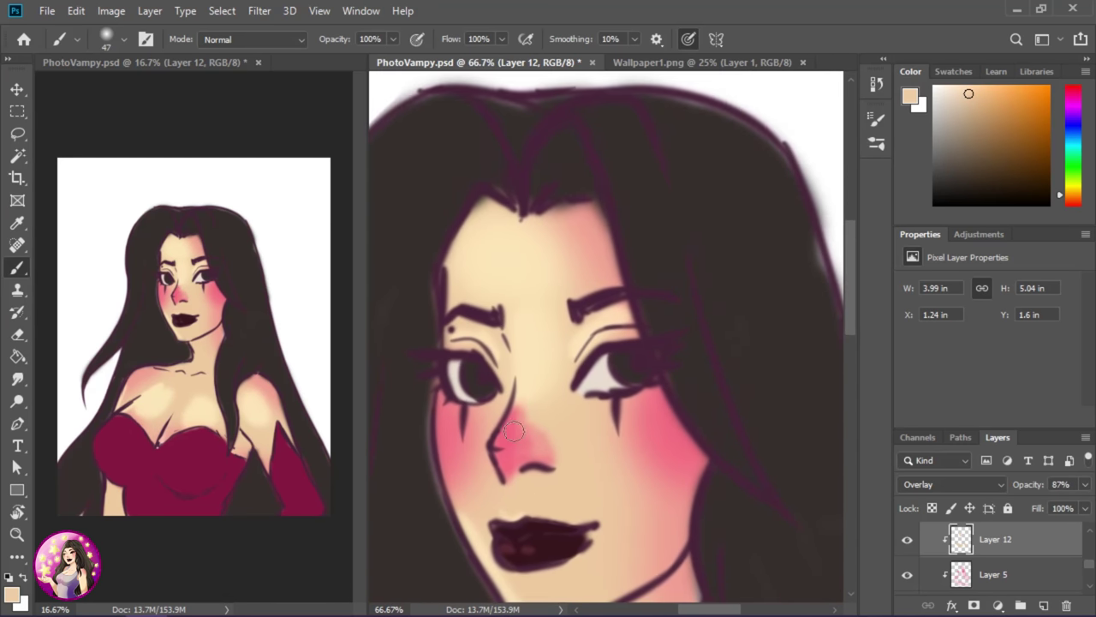
scroll(710, 477, down, 2)
click(1043, 605)
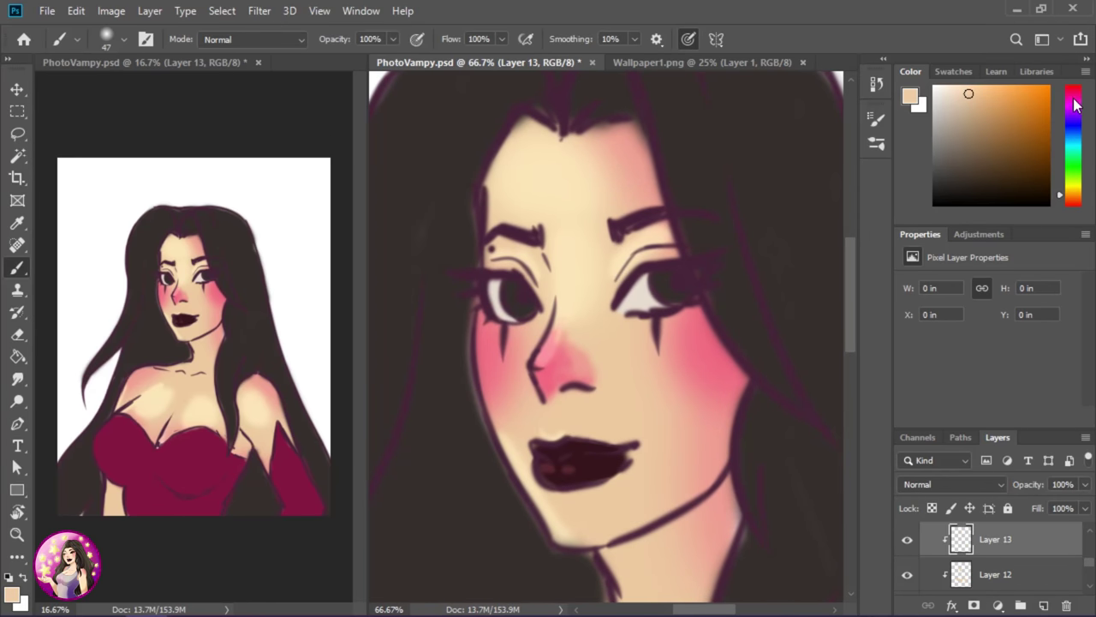
Choose a pink eyeshadow colour and brush, undoing the first trial strokes
drag(1076, 102, 1083, 91)
click(107, 37)
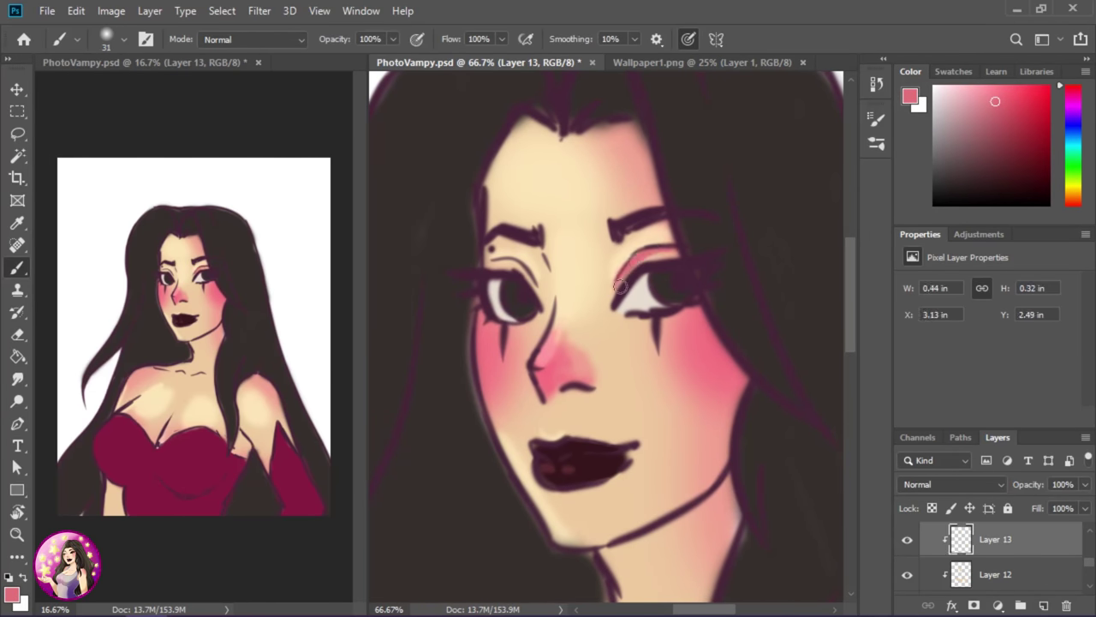
click(954, 484)
click(963, 257)
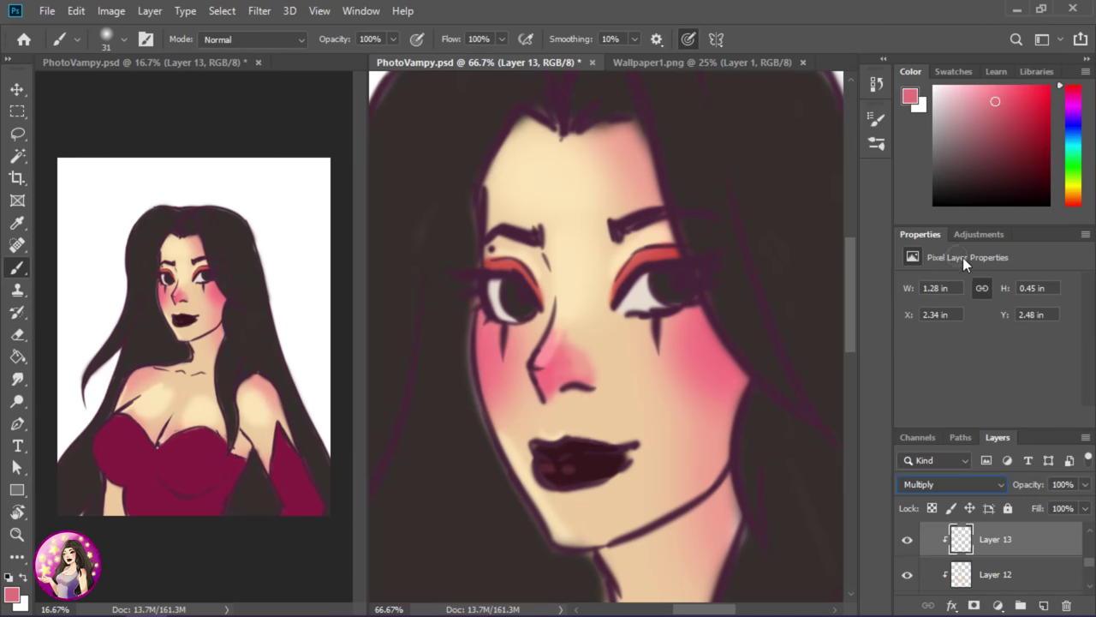
key(ctrl+z)
key(ctrl+z)
key(ctrl+z)
key(ctrl+z)
key(ctrl+z)
Paint pink eyeshadow along both eyelids with a soft 18 px brush
click(106, 37)
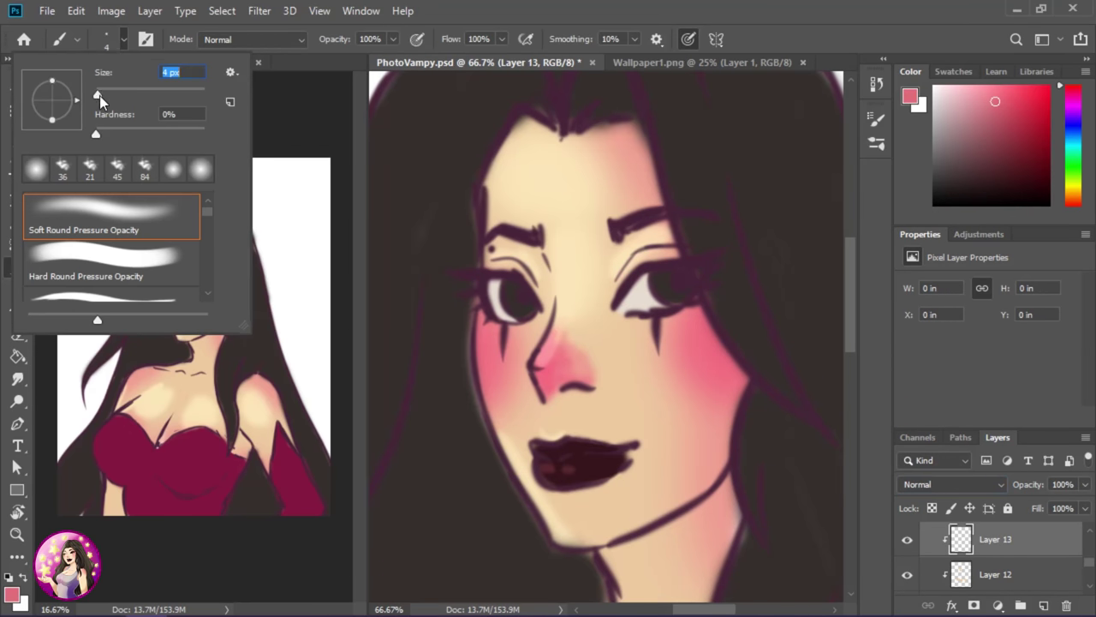
click(107, 38)
double_click(74, 215)
drag(610, 287, 653, 242)
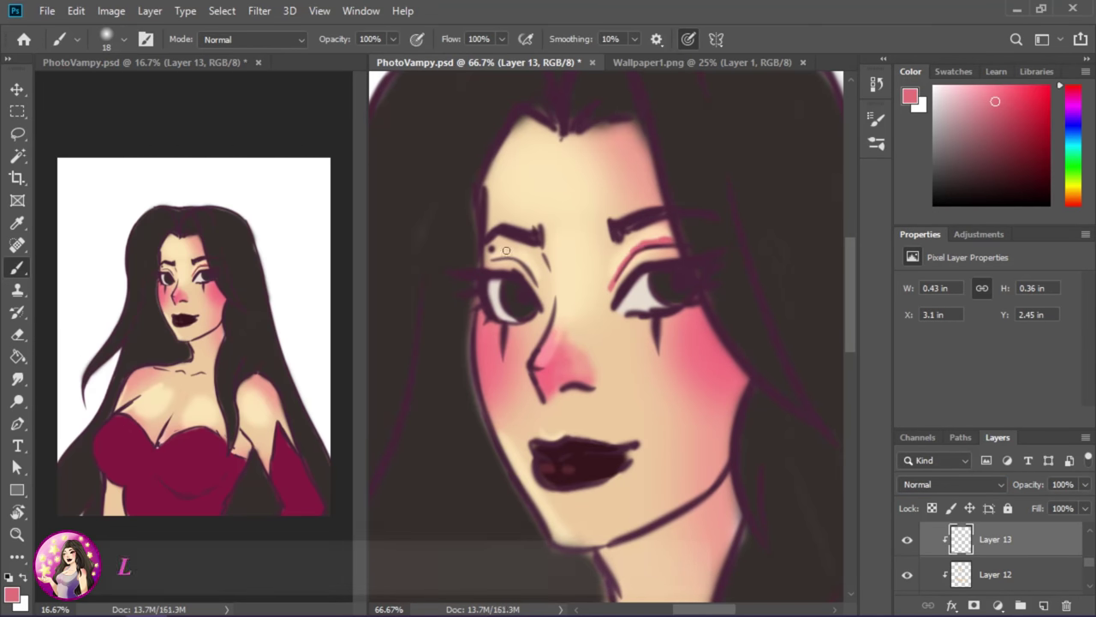
drag(494, 260, 480, 266)
scroll(702, 353, down, 1)
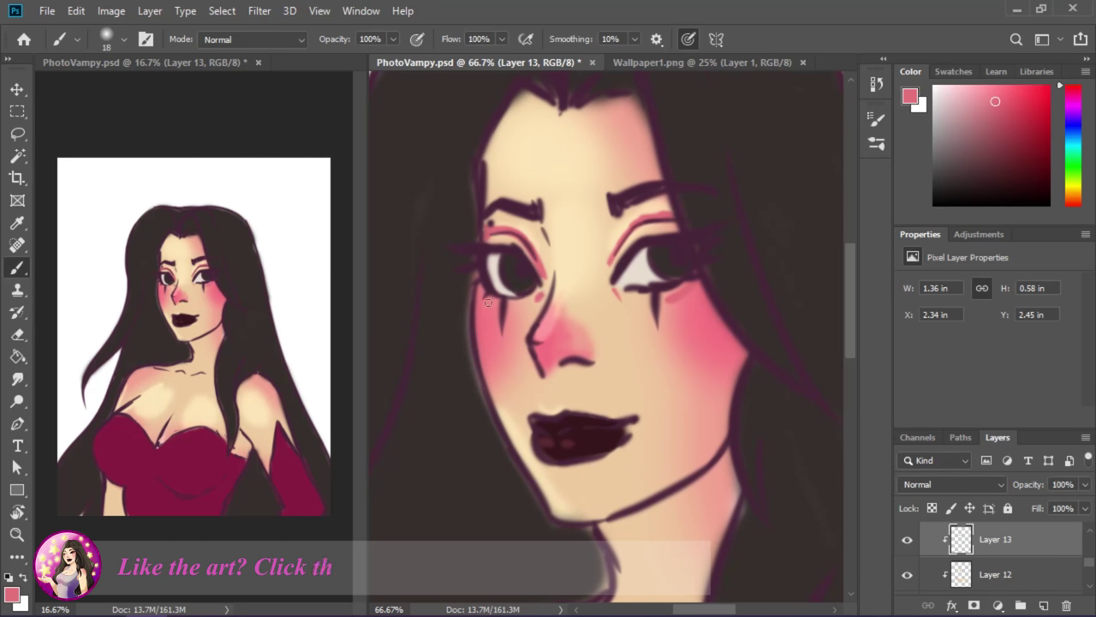
scroll(971, 487, down, 3)
Set Layer 13 to Multiply at 38% opacity and smudge the eyeshadow softer
click(1085, 484)
drag(1055, 502, 1038, 509)
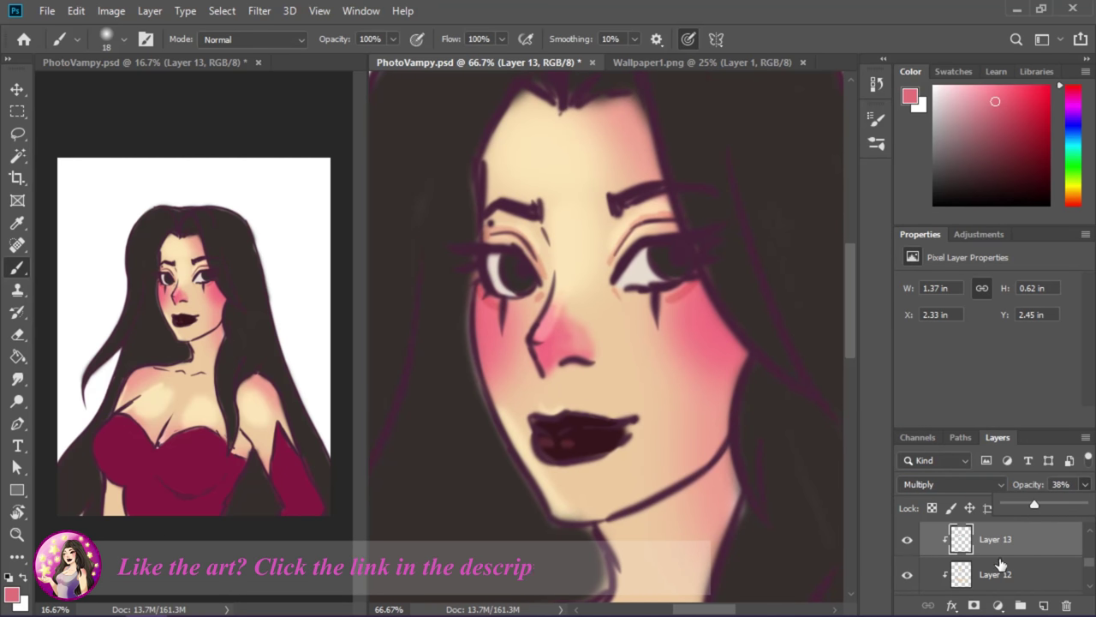
key(r)
drag(651, 248, 670, 216)
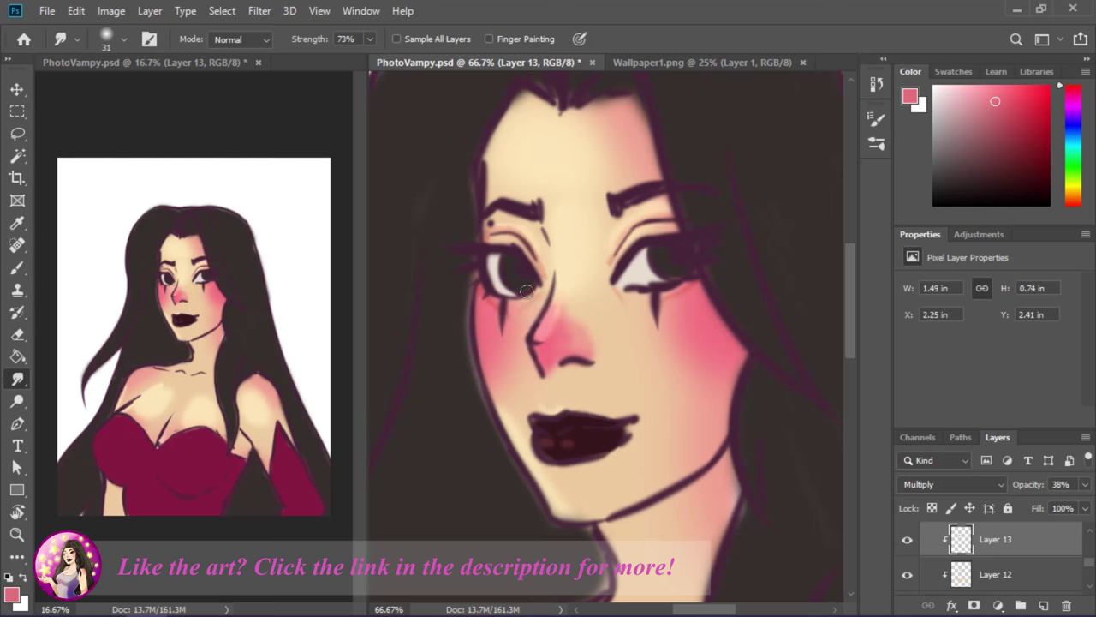
scroll(648, 249, down, 1)
right_click(1038, 525)
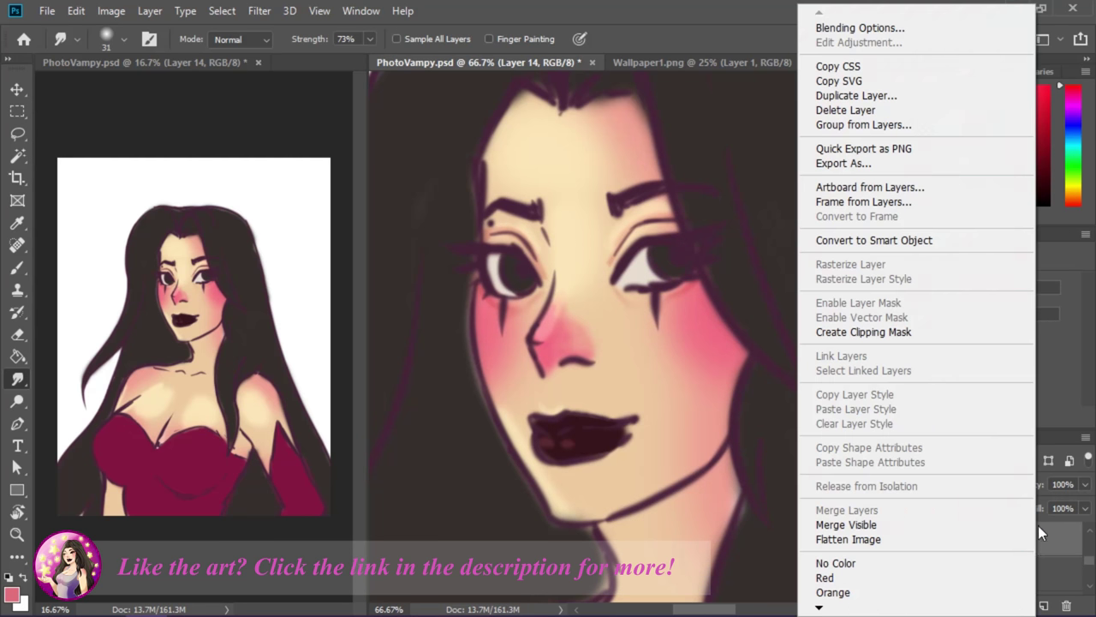
key(Escape)
key(b)
click(123, 40)
Darken the collarbone line and chest with a 21 px brush on the Multiply layer
key(Escape)
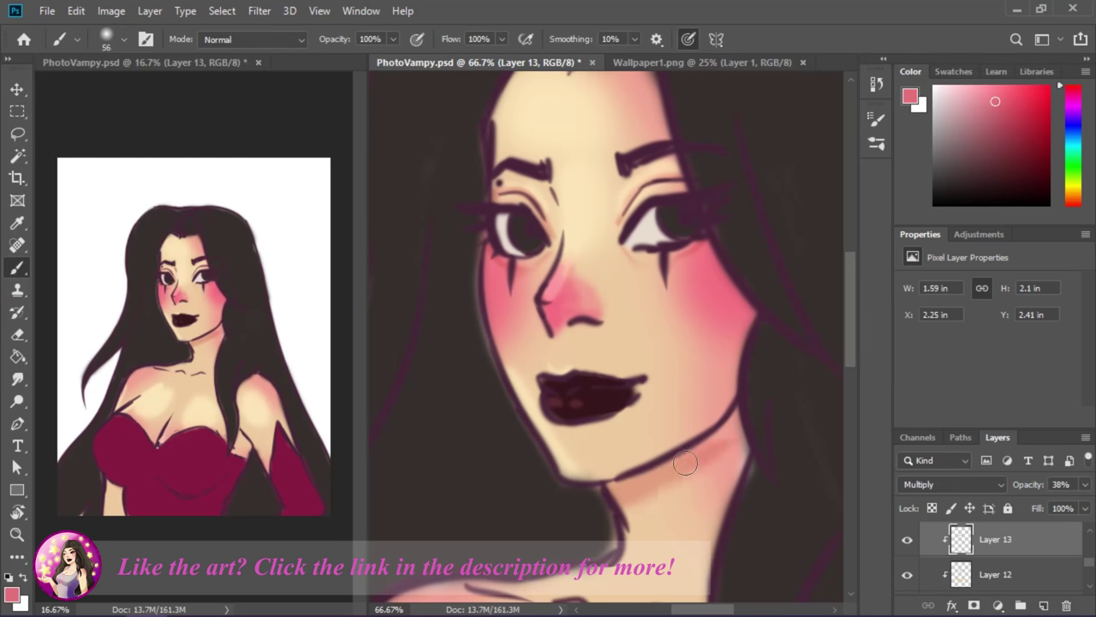
scroll(754, 501, down, 5)
click(106, 40)
key(Return)
drag(520, 306, 585, 317)
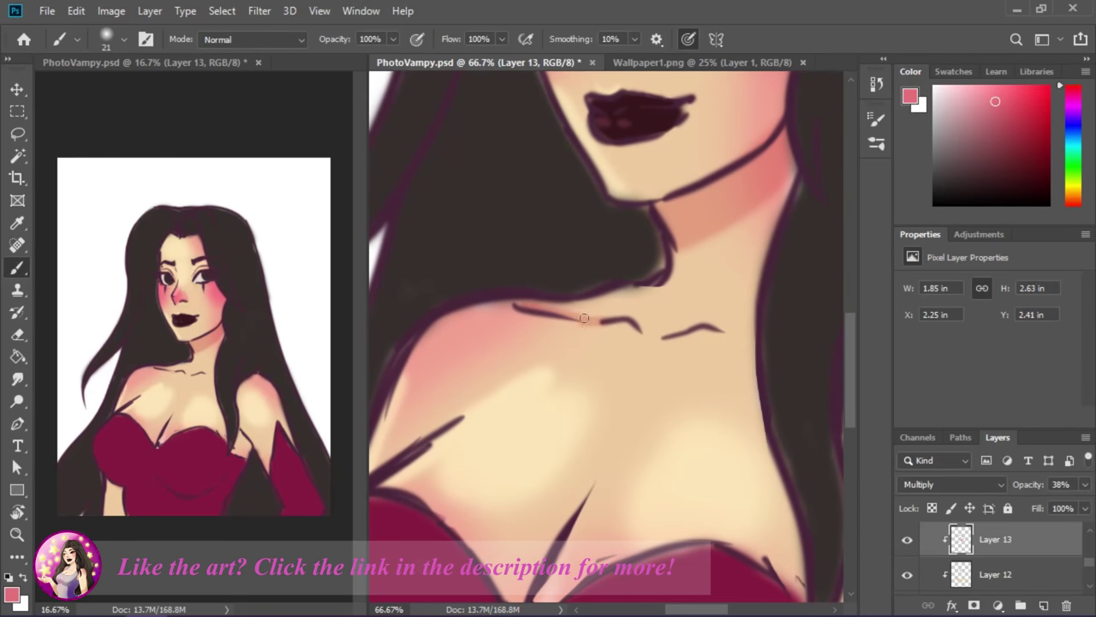
scroll(682, 388, down, 1)
drag(612, 413, 651, 367)
scroll(651, 367, down, 2)
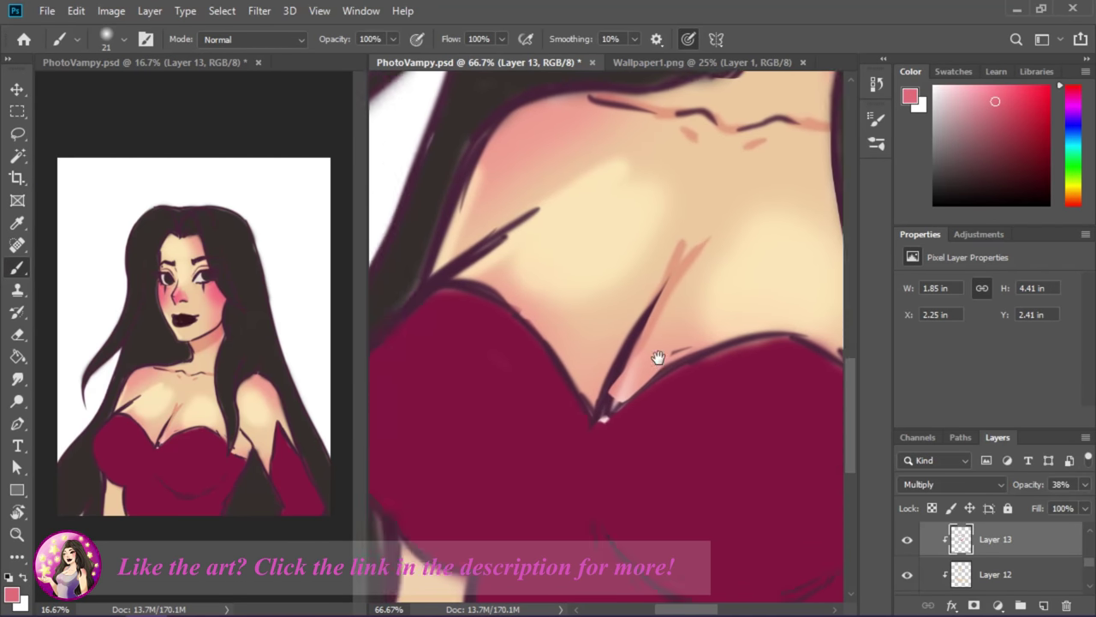
Paint dark shadow strokes along the right hair edge and near the neck
key(ctrl+minus)
drag(775, 411, 751, 353)
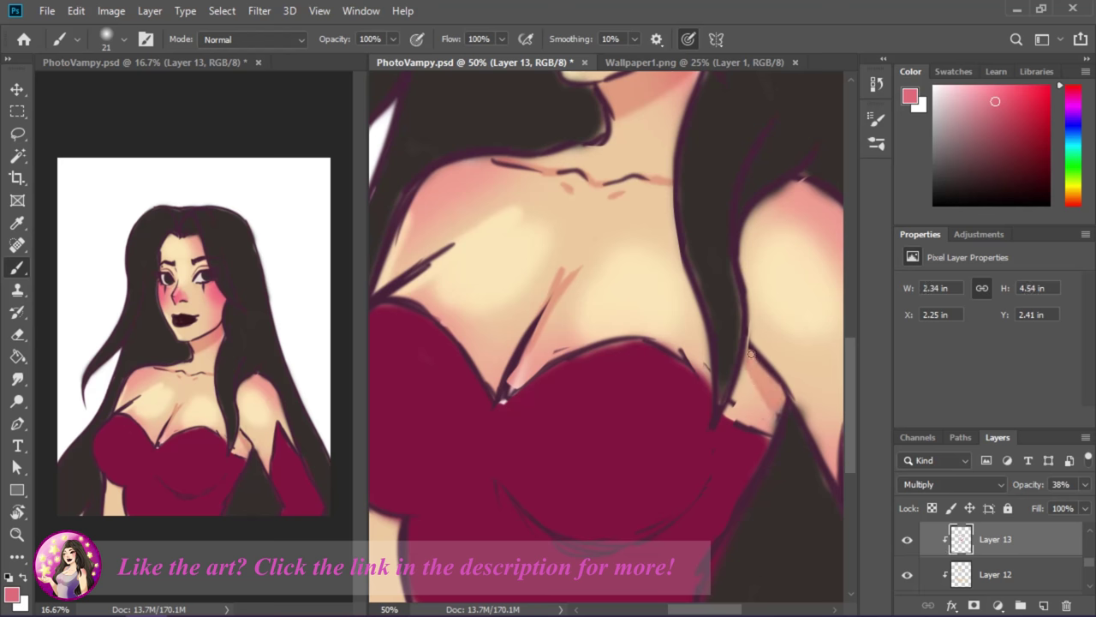
drag(735, 389, 759, 412)
scroll(710, 502, up, 2)
scroll(710, 502, up, 1)
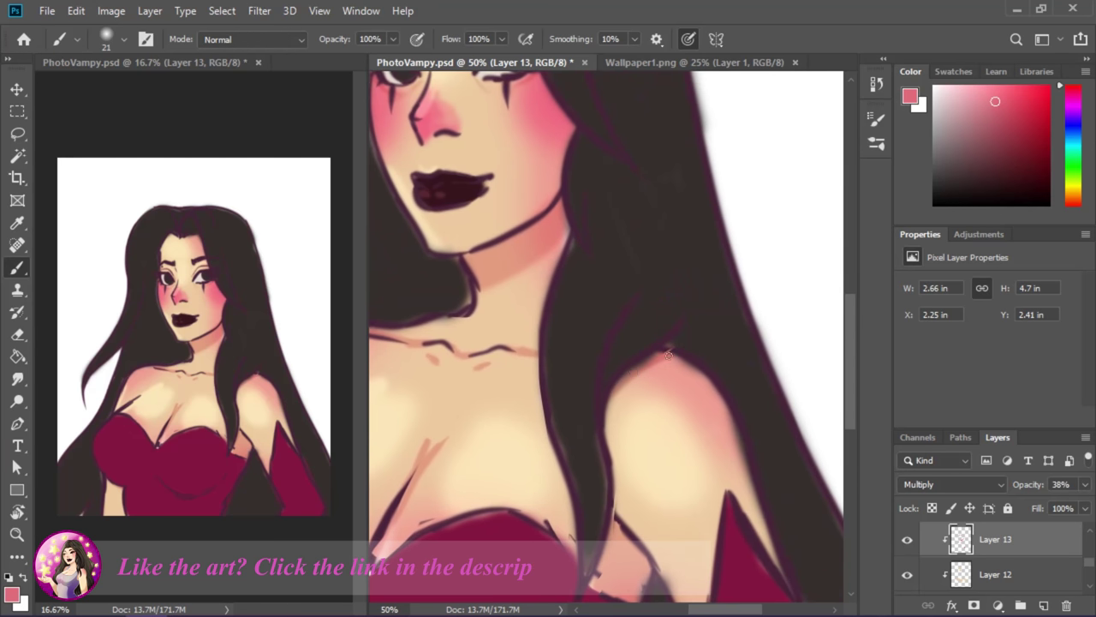
scroll(711, 426, down, 5)
scroll(712, 426, left, 3)
scroll(621, 409, up, 3)
drag(548, 352, 574, 394)
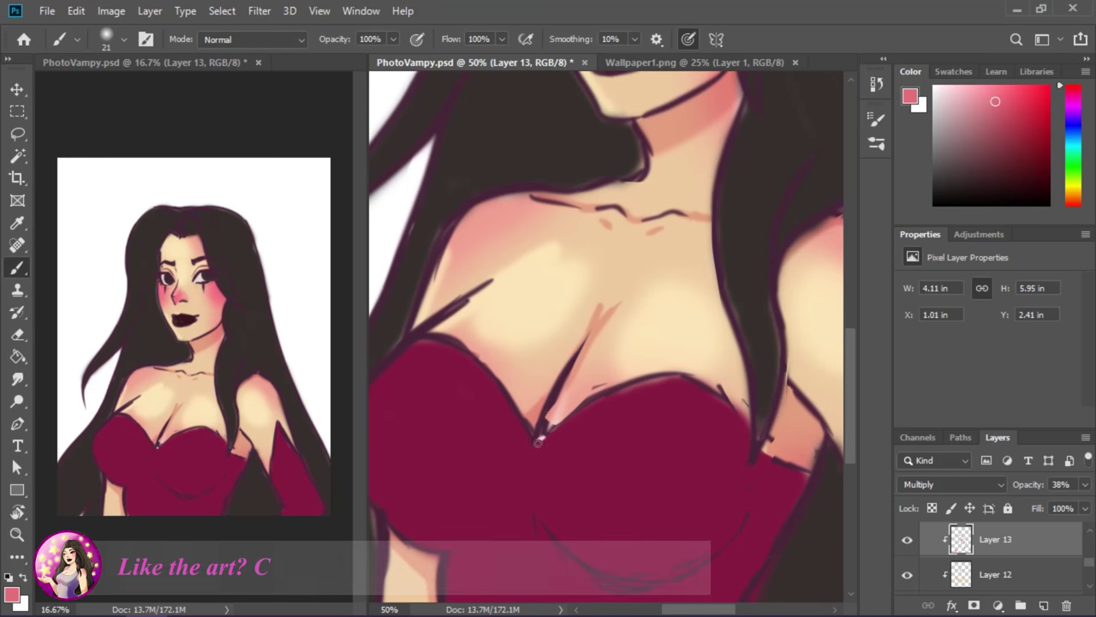
drag(666, 308, 725, 494)
scroll(725, 495, up, 3)
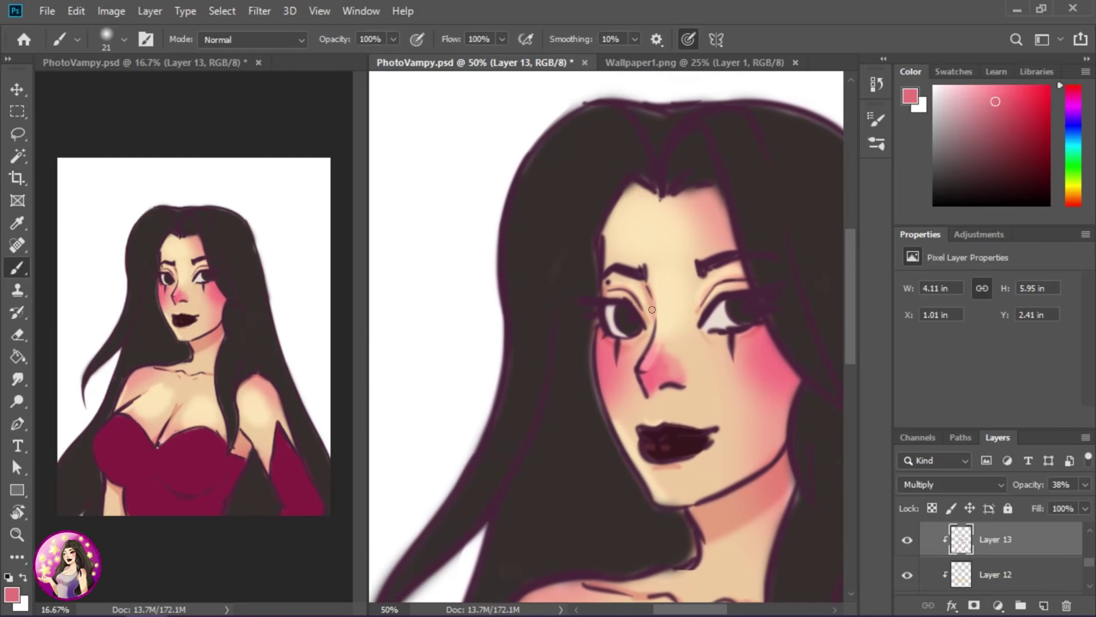
scroll(692, 368, up, 2)
Set the Blur tool to 100% strength and lower blush Layer 5 to 80% opacity
ctrl+click(692, 368)
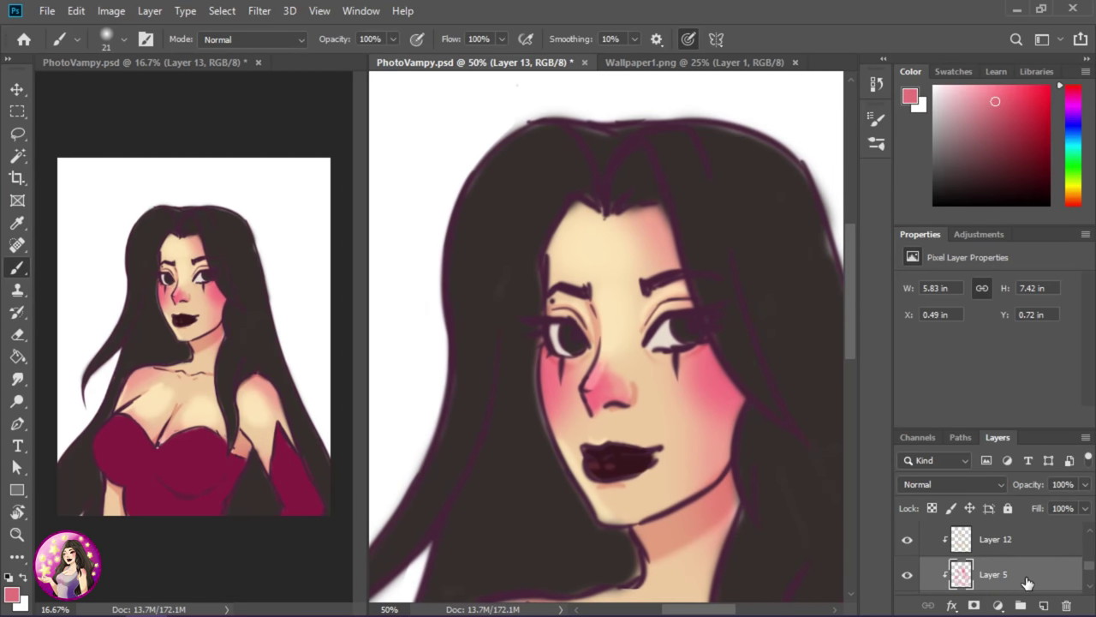
key(o)
right_click(25, 406)
click(17, 379)
key(shift+r)
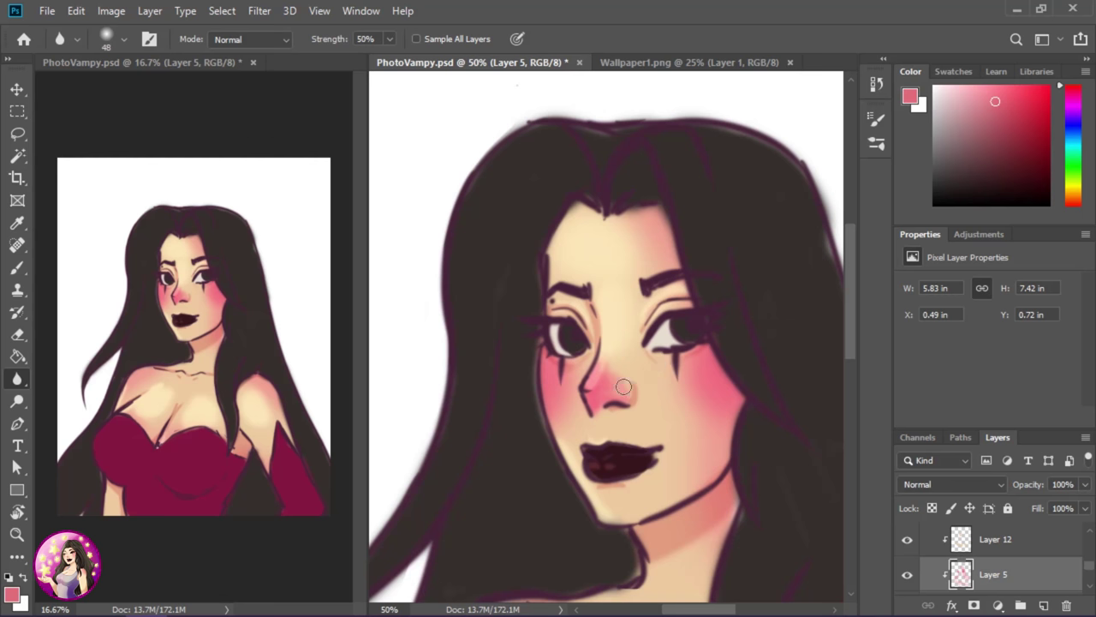
drag(390, 39, 409, 62)
click(1085, 484)
drag(1084, 503, 1056, 508)
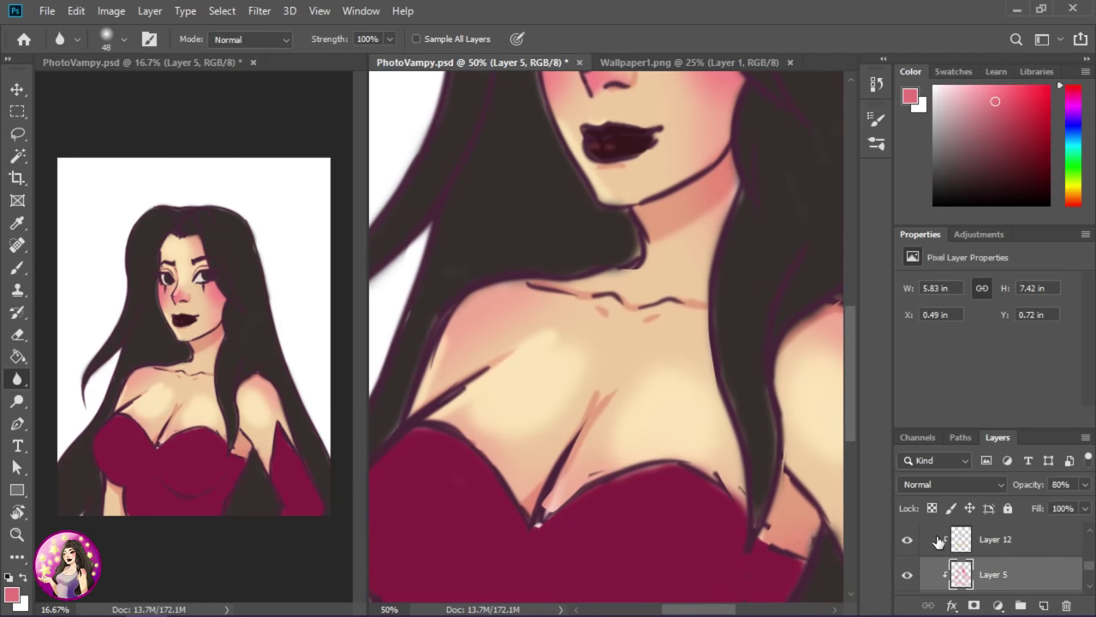
Blur the chest shading on Layers 12 and 13 with 97 px and 58 px brushes
click(993, 539)
click(112, 38)
drag(129, 75, 141, 77)
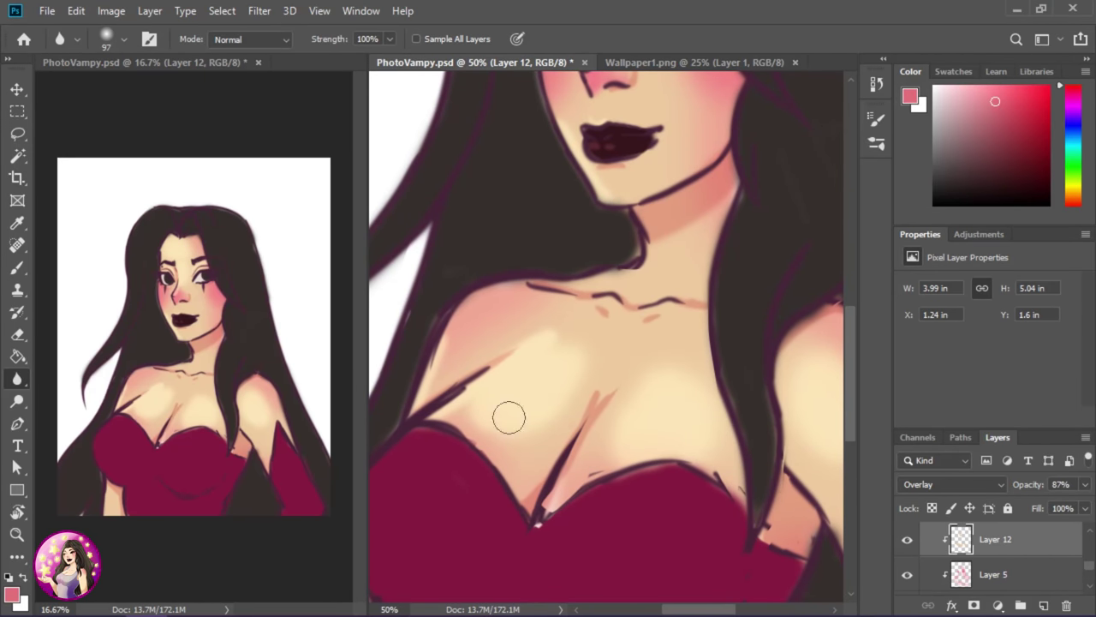
key(alt+bracketright)
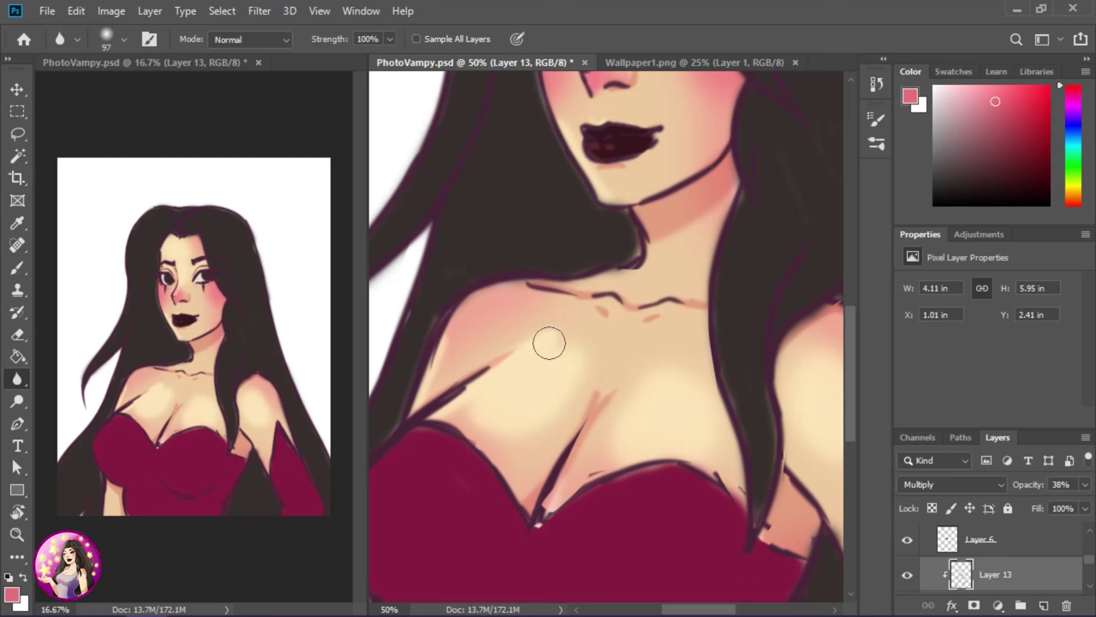
click(112, 39)
drag(141, 76, 132, 75)
drag(851, 380, 851, 319)
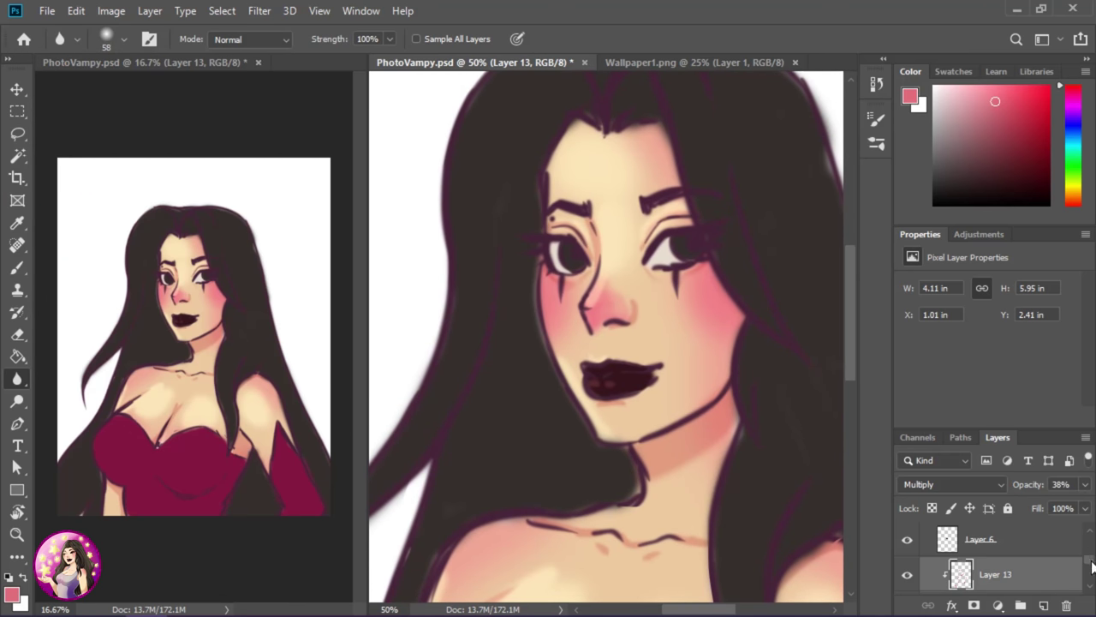
Add a new empty layer above Group 1 in the layer stack
click(984, 572)
click(1043, 605)
right_click(976, 539)
Clip the new layer to Layer 3 and pick a salmon orange paint colour
click(917, 333)
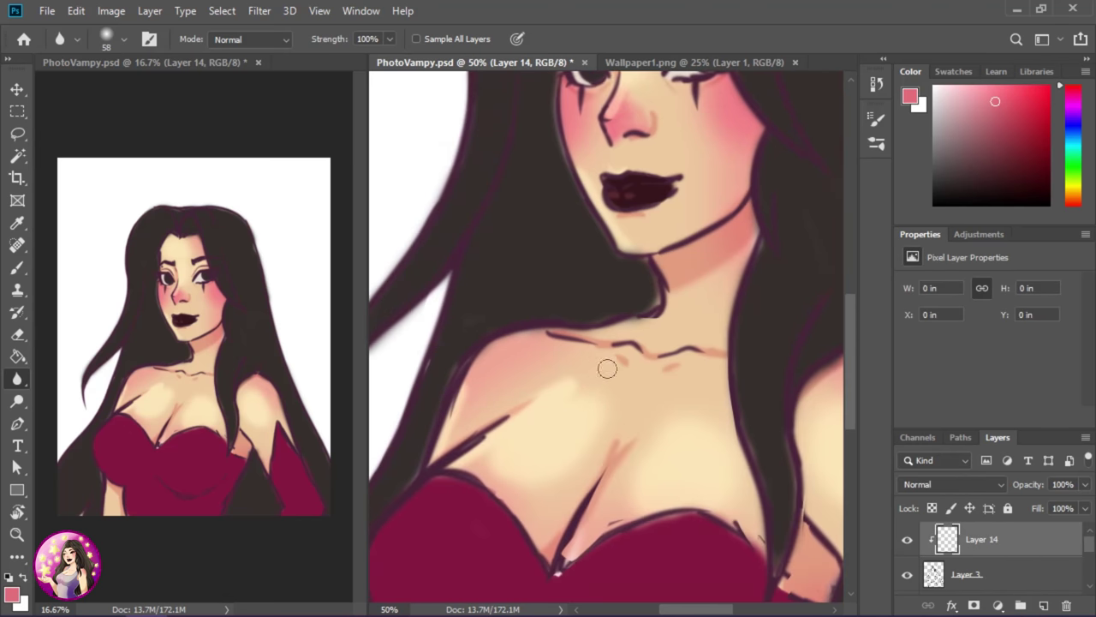
key(b)
click(977, 102)
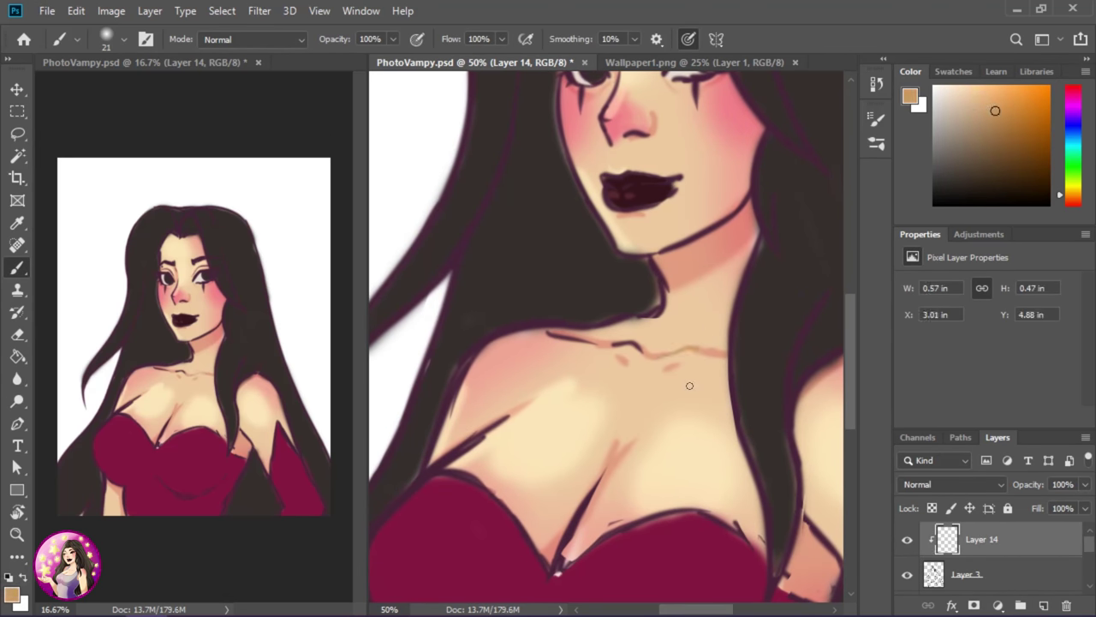
alt+click(693, 344)
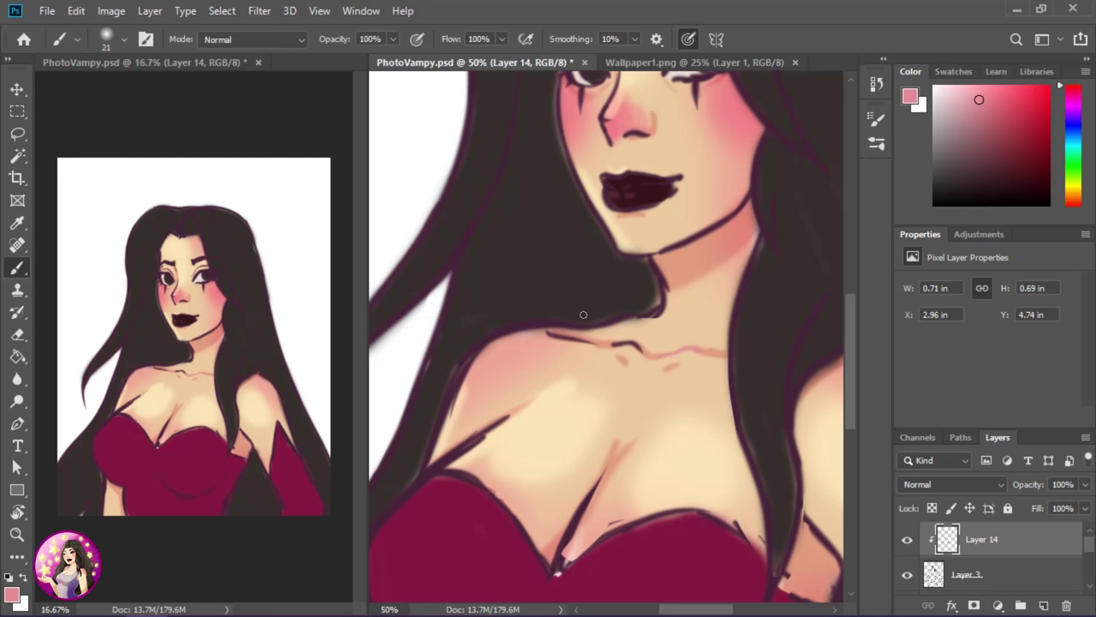
alt+click(688, 341)
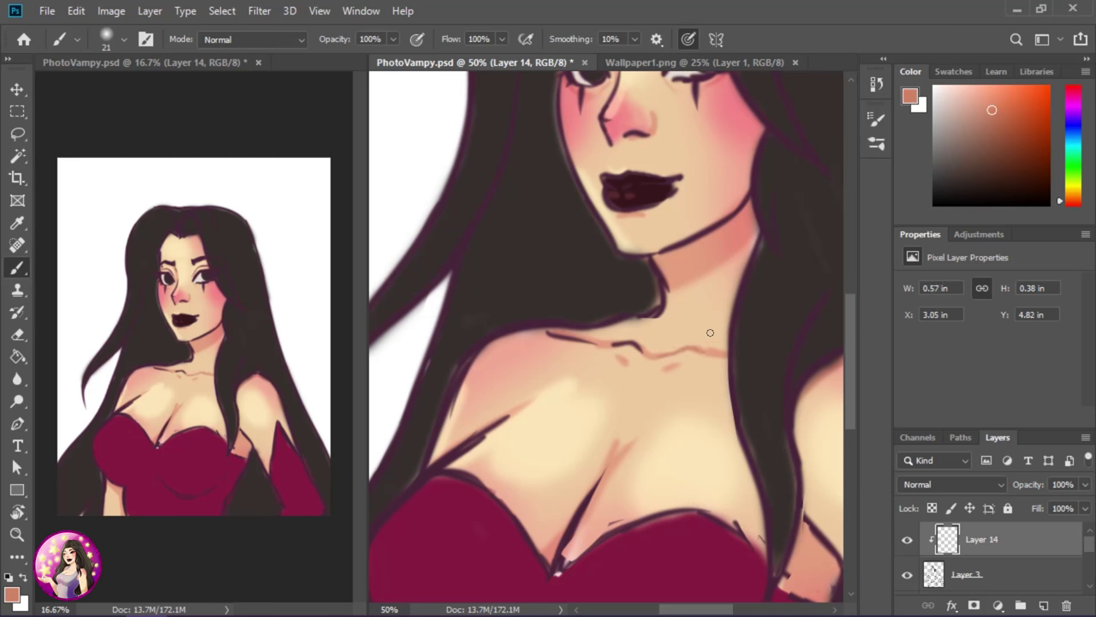
Paint warm salmon strokes over the collarbone, shoulder and neck with a 58 px brush
click(124, 39)
drag(111, 93, 137, 95)
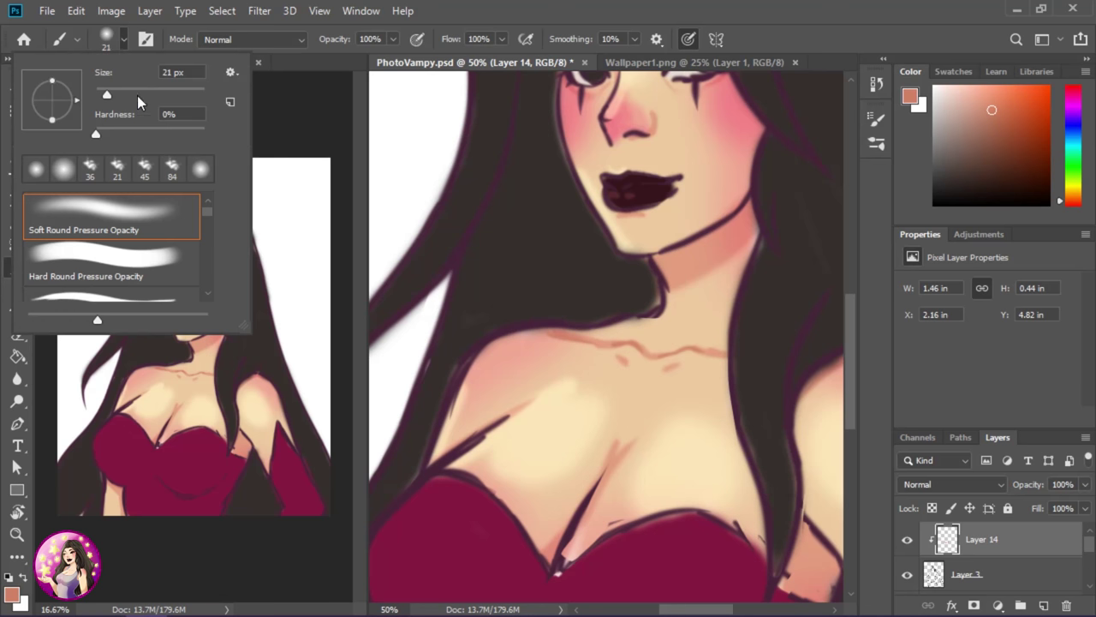
drag(505, 416, 685, 280)
scroll(684, 279, up, 3)
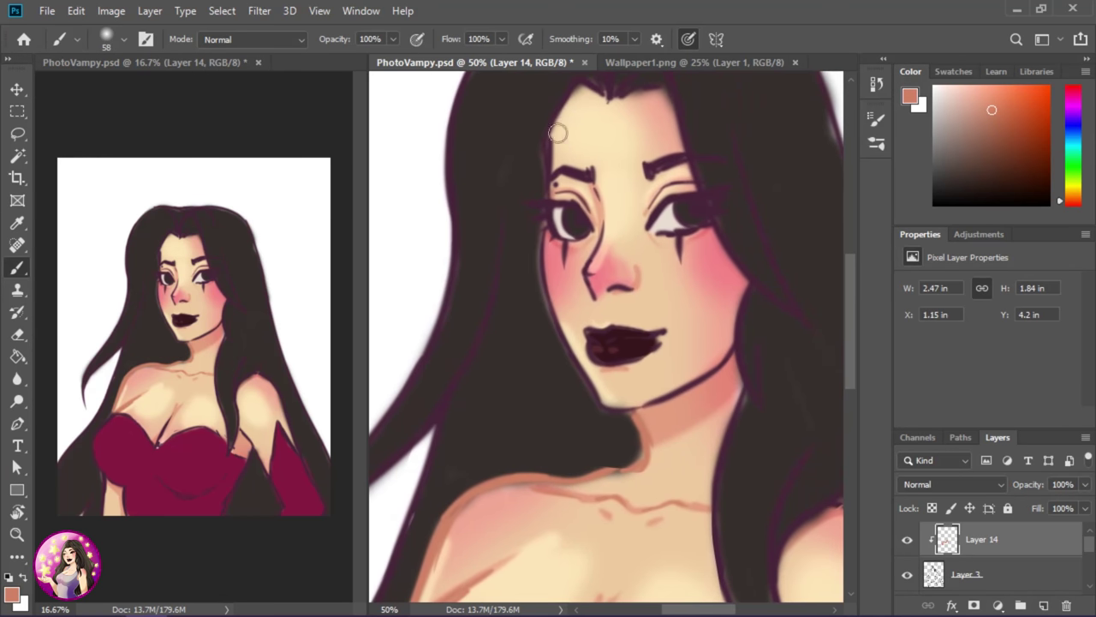
scroll(568, 354, up, 1)
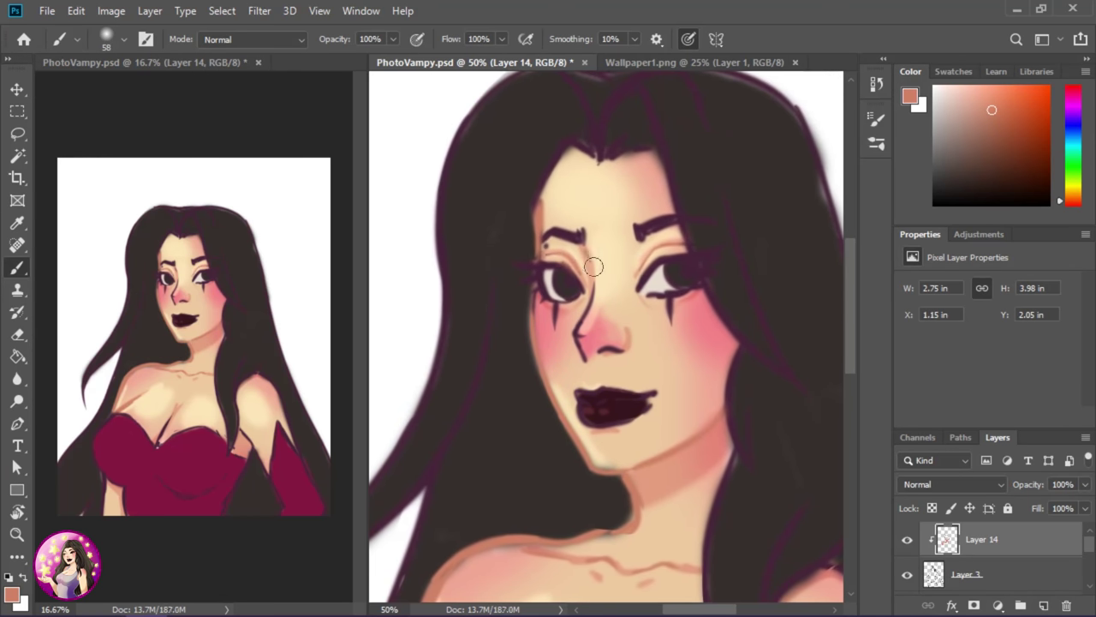
mouse_move(595, 265)
mouse_down()
mouse_move(640, 484)
mouse_move(722, 435)
mouse_move(814, 264)
mouse_move(656, 519)
mouse_move(685, 421)
mouse_move(746, 380)
mouse_move(748, 403)
mouse_up()
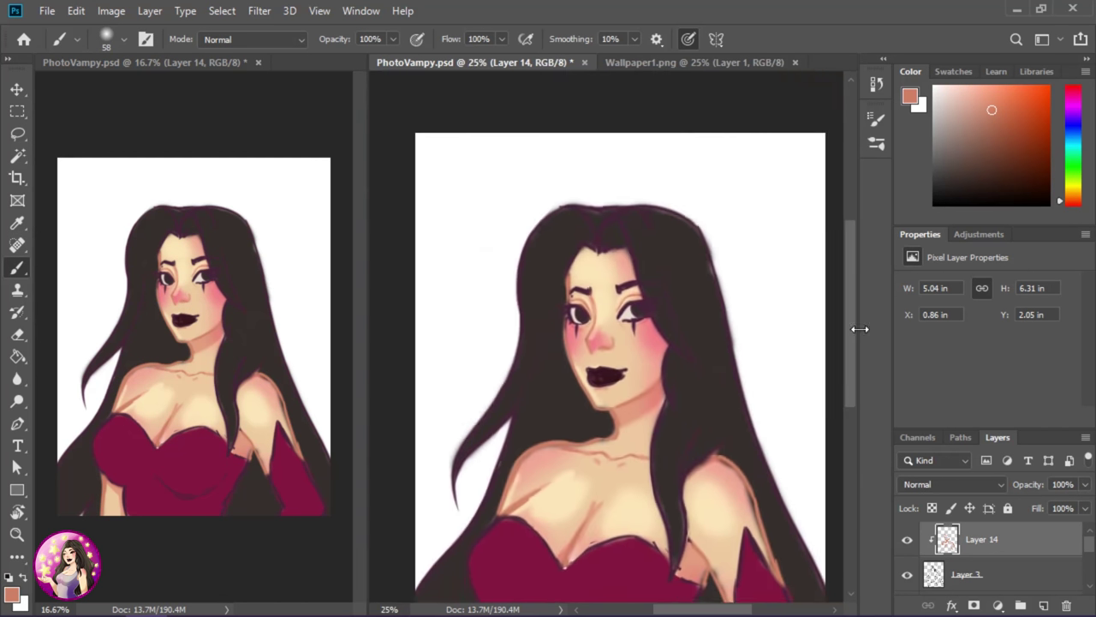
scroll(847, 395, down, 2)
Add Layer 15 and paint dark crimson shading across the dress
key(ctrl+shift+alt+n)
click(1067, 105)
click(1034, 162)
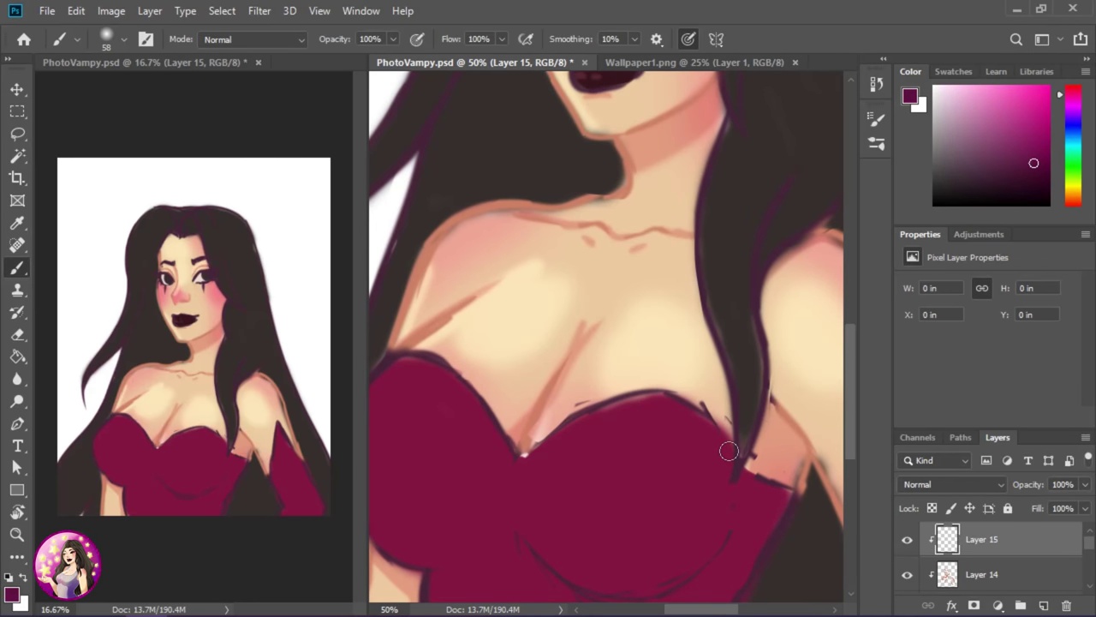
drag(728, 448, 602, 465)
scroll(531, 441, down, 2)
scroll(530, 425, down, 3)
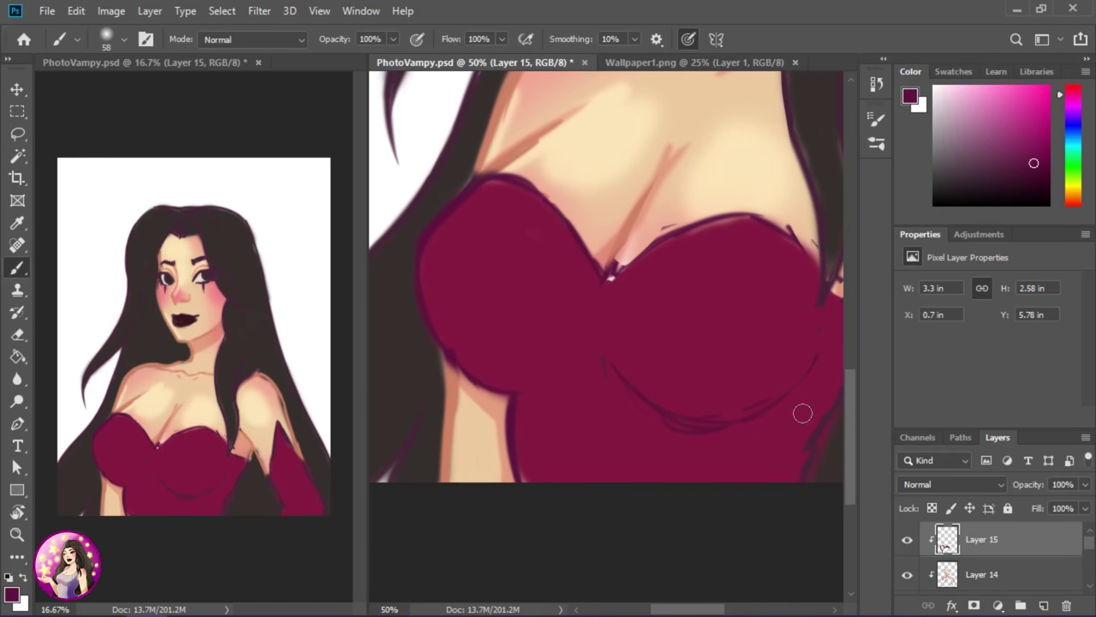
scroll(802, 414, up, 3)
Add Layer 16 and paint dark brown-black hair strands down the figure
key(ctrl+shift+alt+n)
scroll(771, 248, down, 1)
alt+click(773, 250)
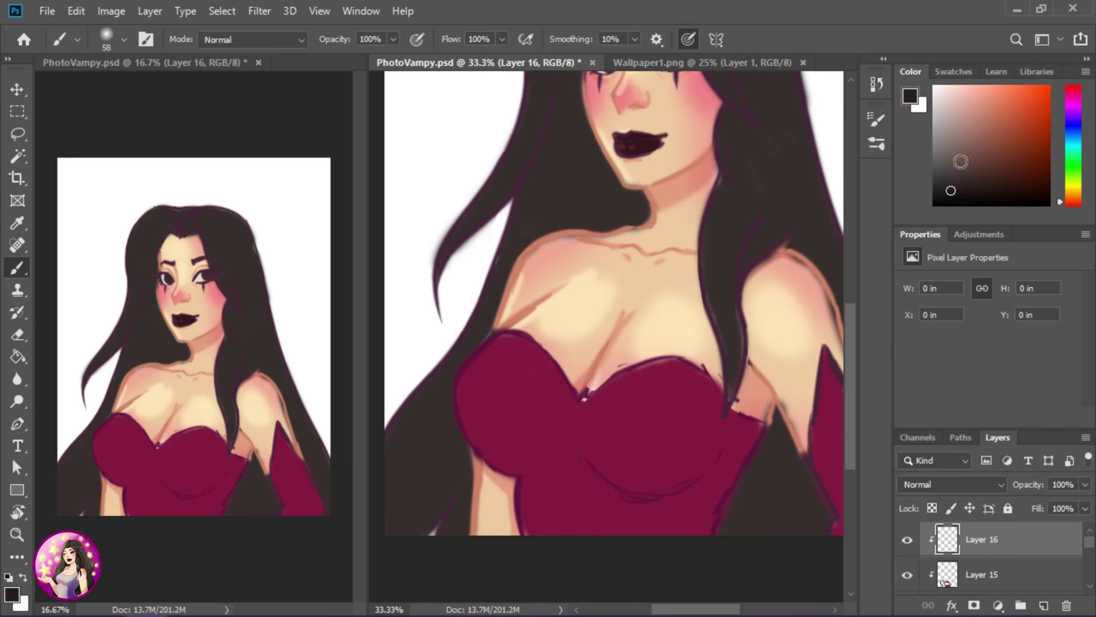
drag(696, 180, 724, 418)
drag(727, 284, 747, 391)
scroll(746, 420, up, 2)
scroll(741, 391, up, 2)
drag(648, 103, 698, 207)
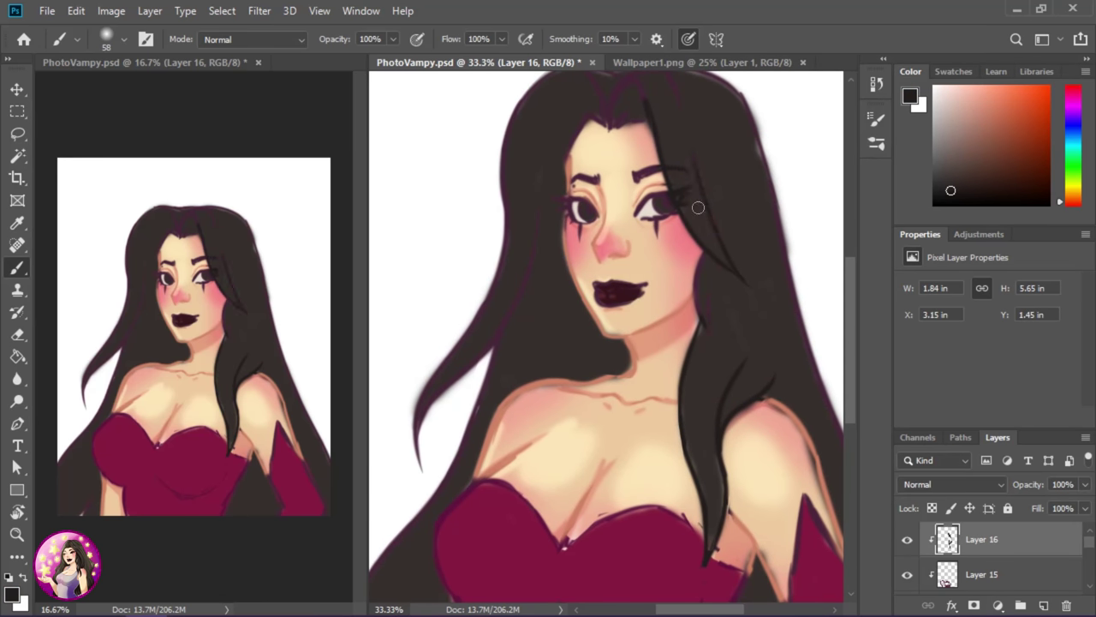
drag(598, 195, 564, 226)
Paint more long dark hair strands down both sides of the figure
scroll(591, 214, up, 1)
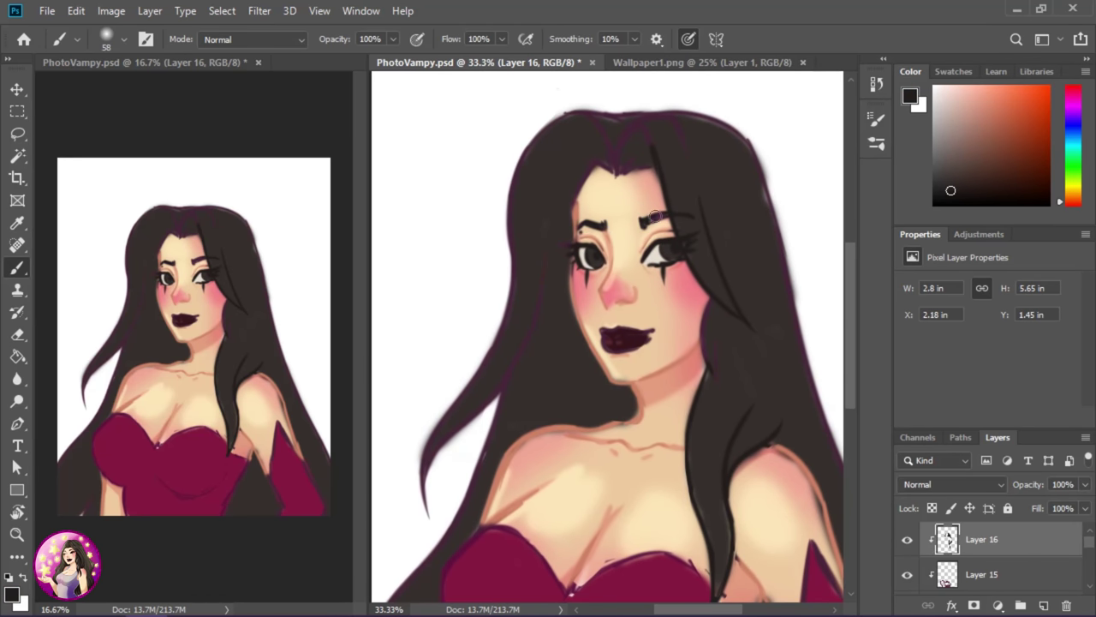
mouse_move(610, 127)
mouse_down()
mouse_move(632, 179)
mouse_move(518, 283)
mouse_move(428, 501)
mouse_up()
drag(501, 402, 458, 501)
scroll(462, 479, down, 2)
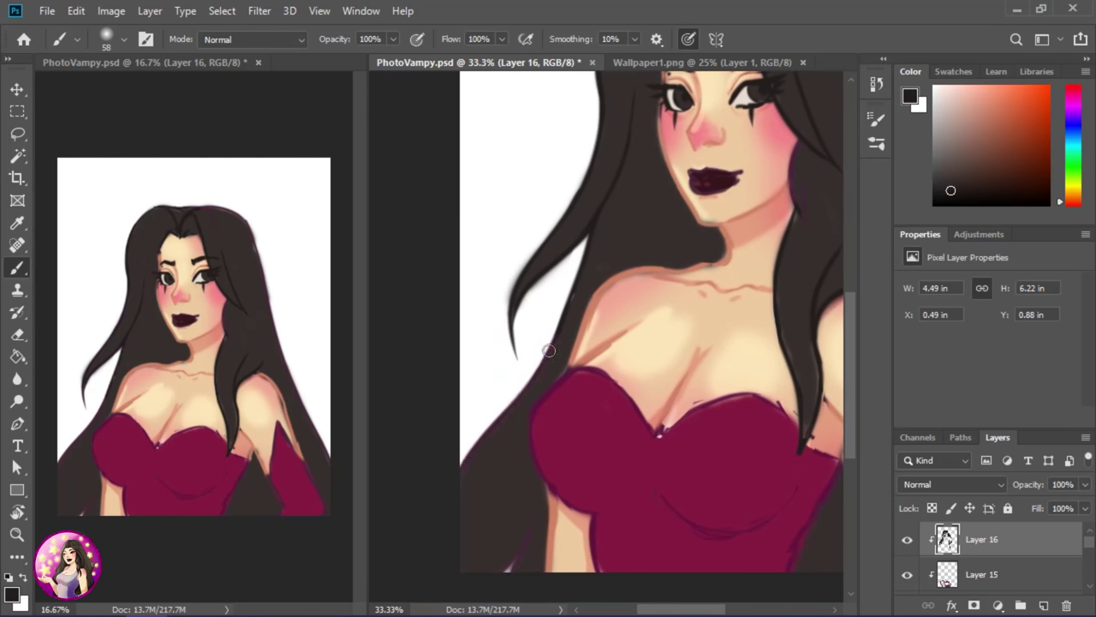
scroll(388, 451, up, 1)
drag(388, 451, 276, 434)
drag(638, 120, 591, 317)
drag(514, 257, 660, 403)
drag(716, 235, 745, 319)
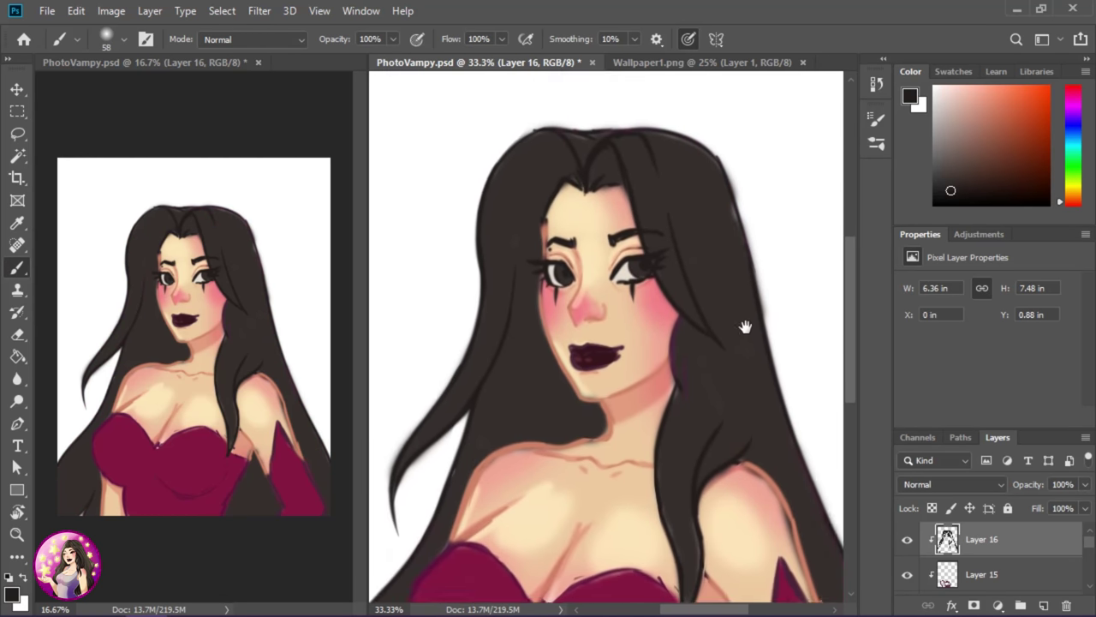
scroll(746, 392, down, 2)
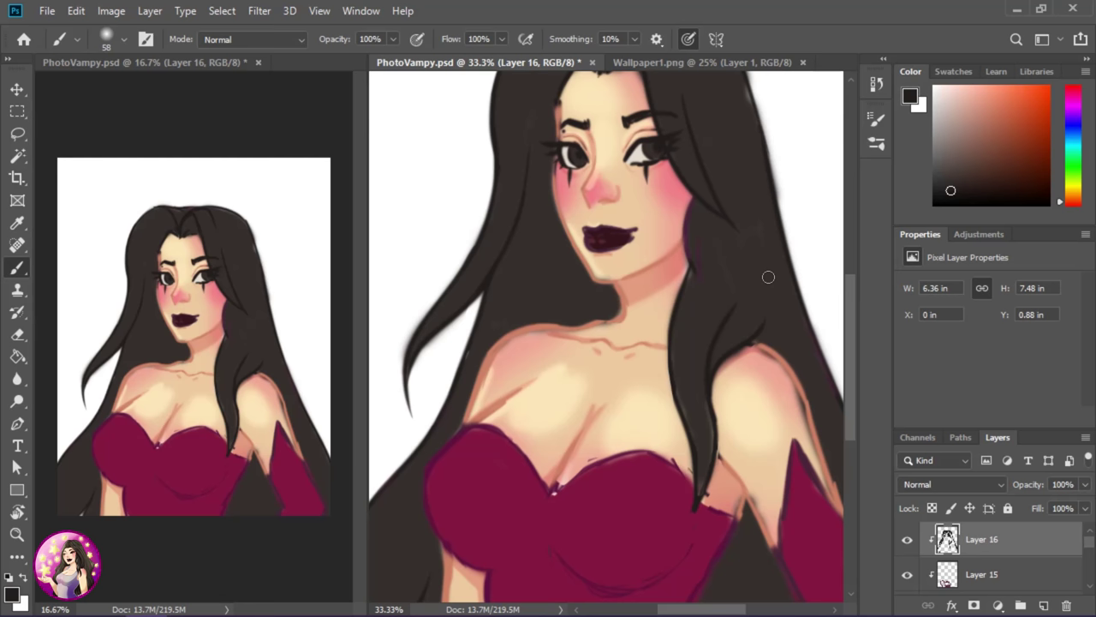
Return to Layer 15 and shade the lower dress with the sampled maroon
click(983, 574)
alt+click(442, 503)
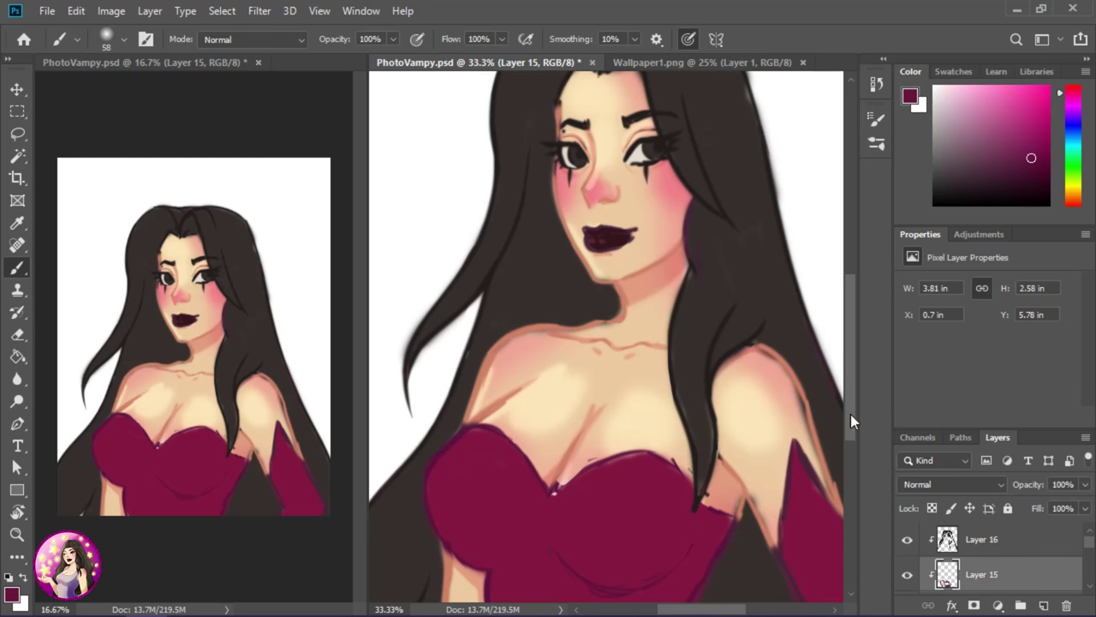
drag(540, 479, 444, 423)
mouse_move(644, 417)
mouse_down()
mouse_move(707, 426)
mouse_move(743, 506)
mouse_up()
Merge the visible layers and Group 1 into a single layer
right_click(977, 574)
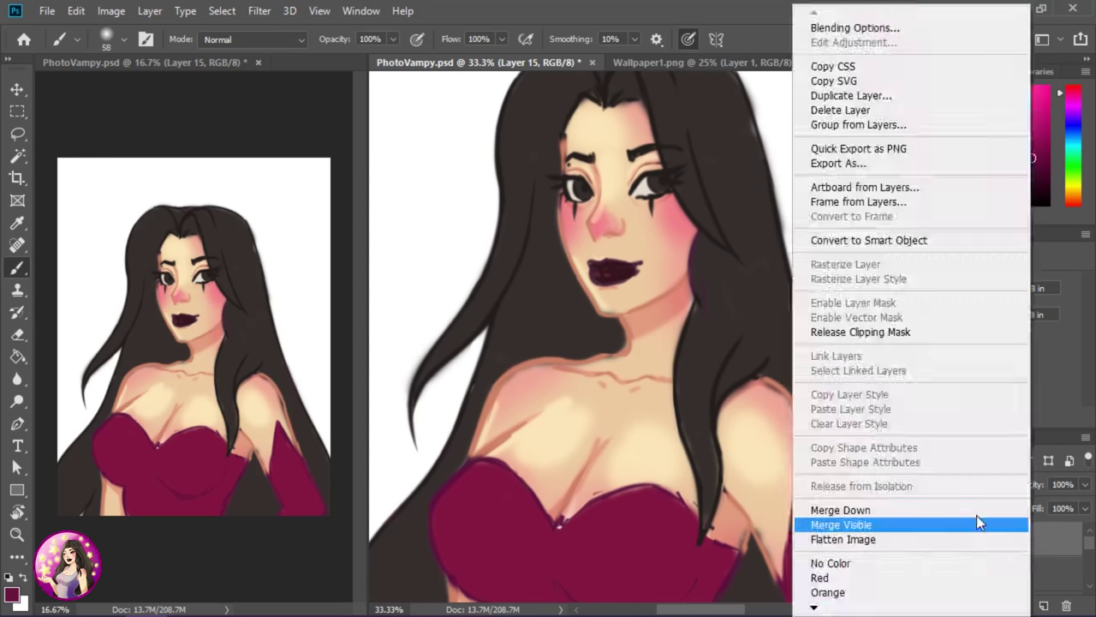
click(976, 515)
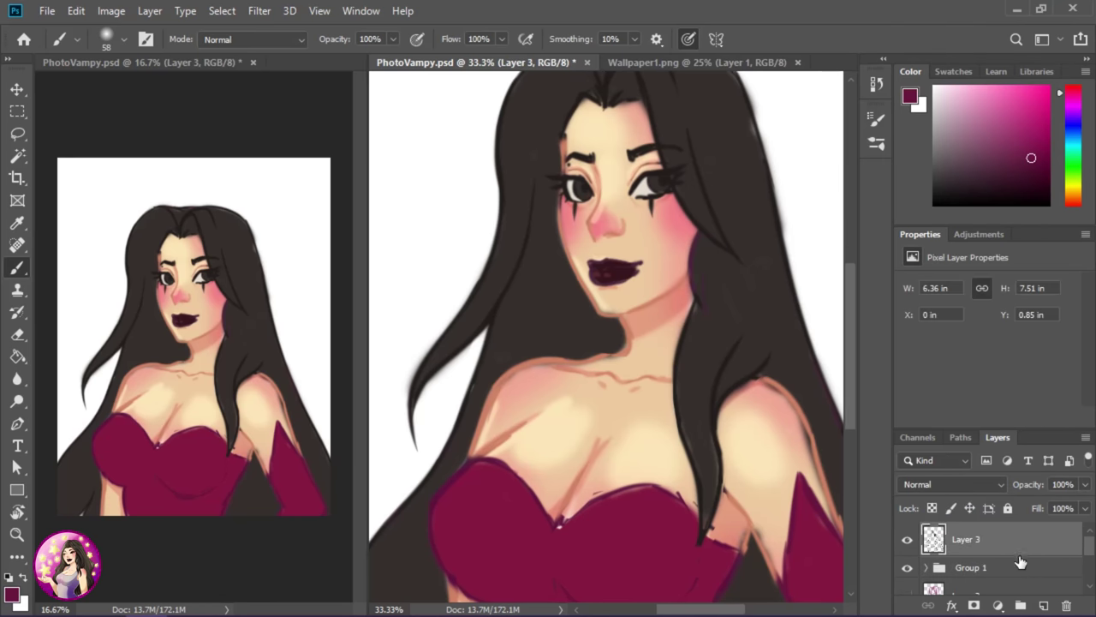
right_click(985, 574)
click(835, 512)
scroll(740, 385, up, 2)
scroll(698, 489, up, 1)
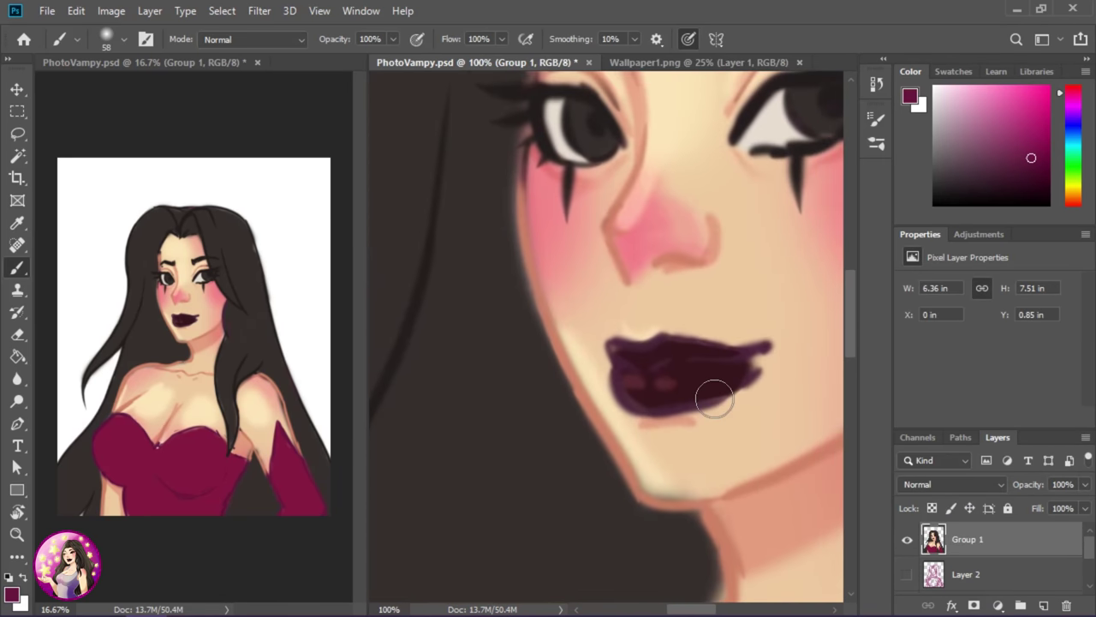
Outline the upper and lower lips with a size 15 Hard Round Pressure Opacity brush
click(107, 38)
click(163, 240)
click(106, 41)
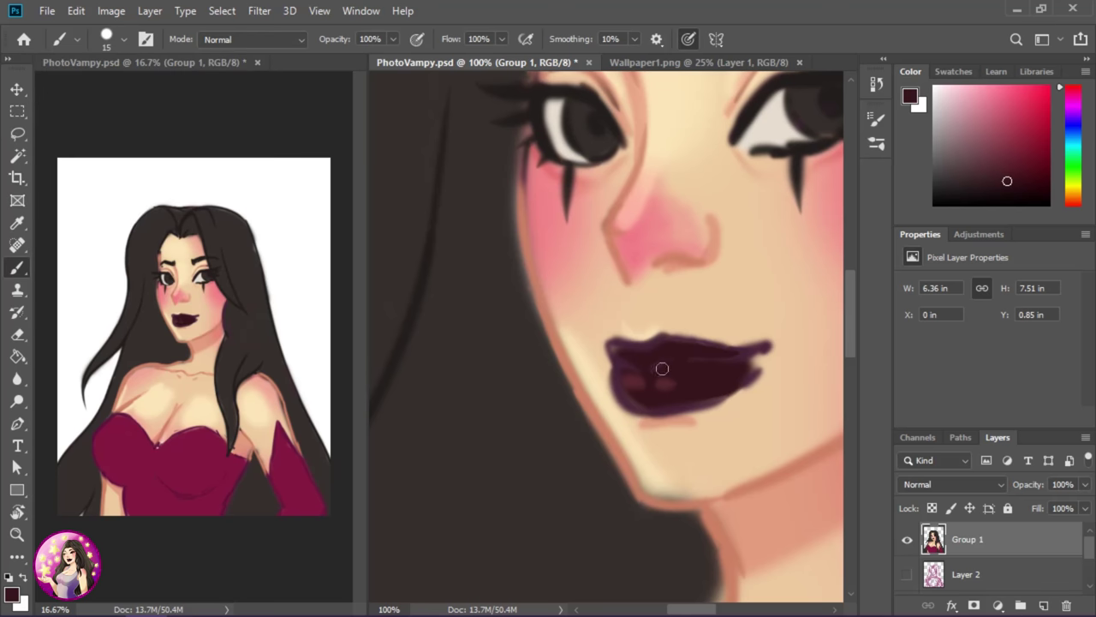
mouse_move(651, 366)
mouse_down()
mouse_move(764, 345)
mouse_move(652, 371)
mouse_move(754, 377)
mouse_up()
drag(658, 462, 612, 423)
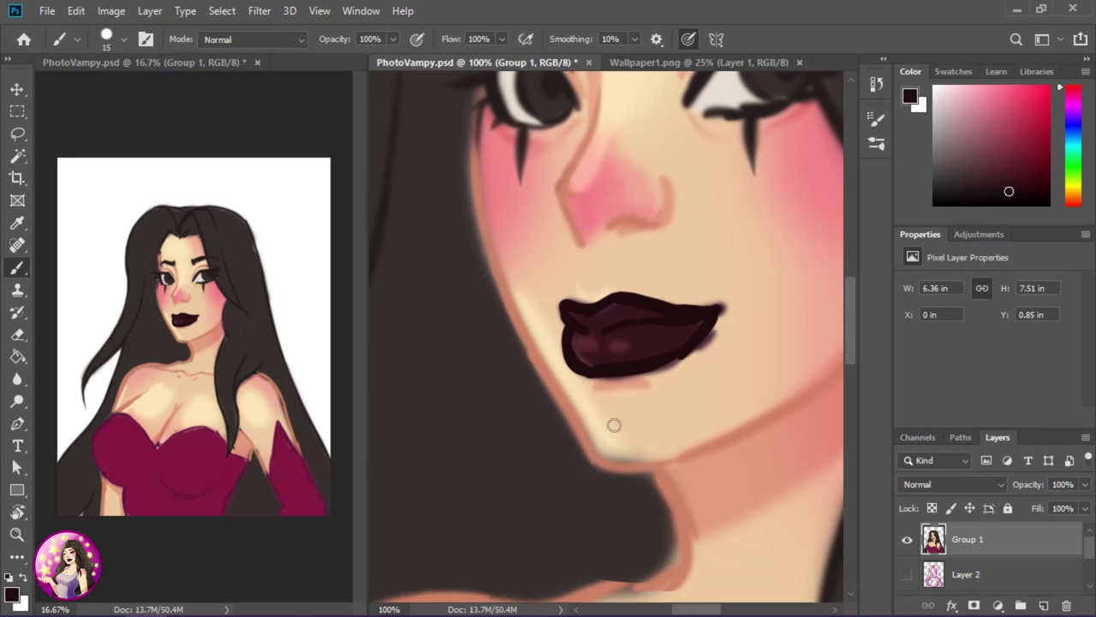
Repaint the chin with sampled lighter skin tones and soften it with Blur
alt+click(727, 324)
drag(560, 330, 572, 406)
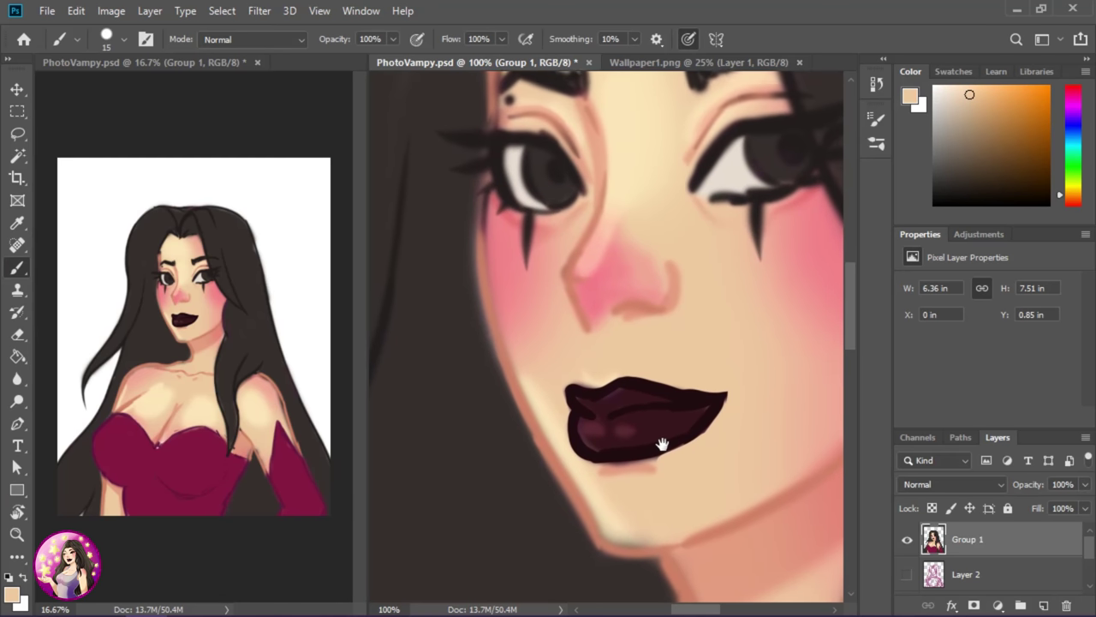
alt+click(642, 514)
alt+click(606, 484)
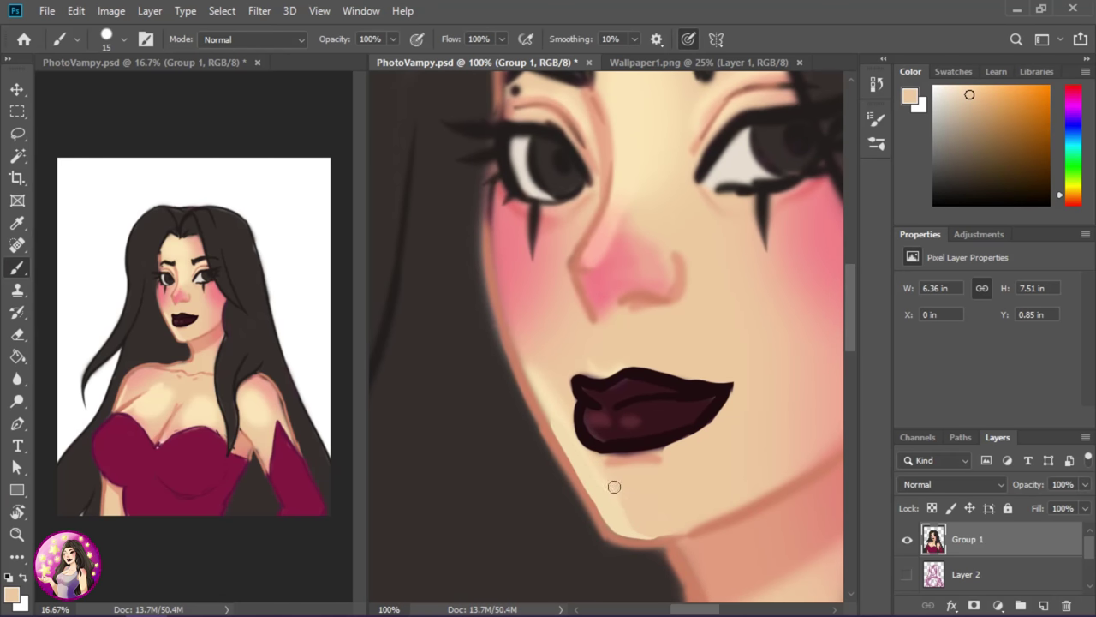
drag(611, 484, 634, 514)
click(17, 377)
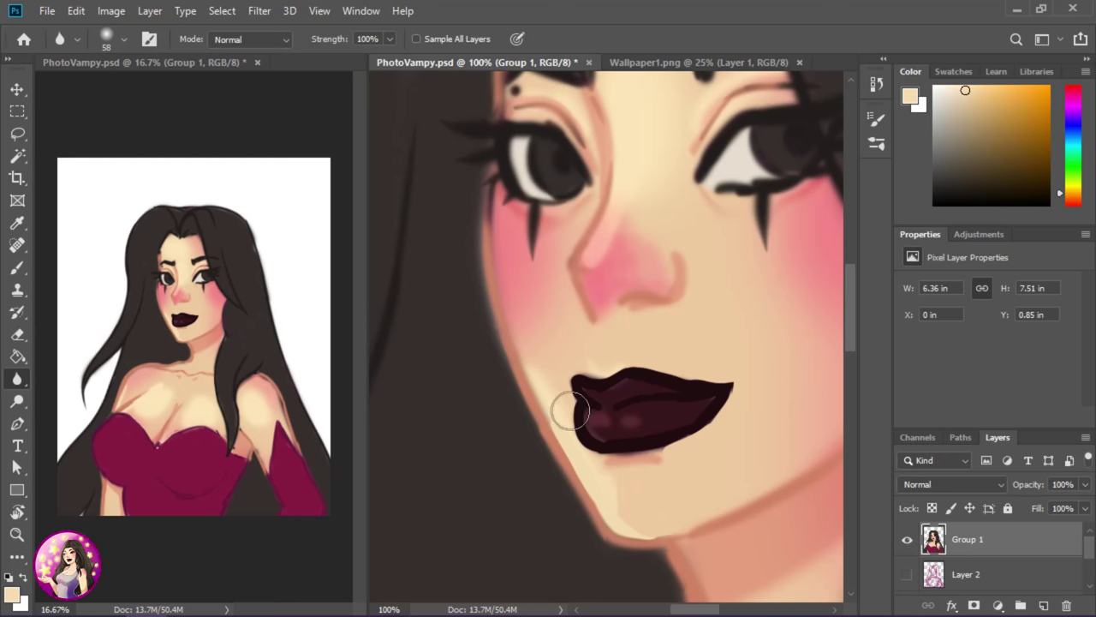
scroll(651, 454, down, 2)
scroll(625, 445, up, 4)
Paint the nose tip lighter using sampled terracotta and light peach skin tones
key(b)
alt+click(512, 390)
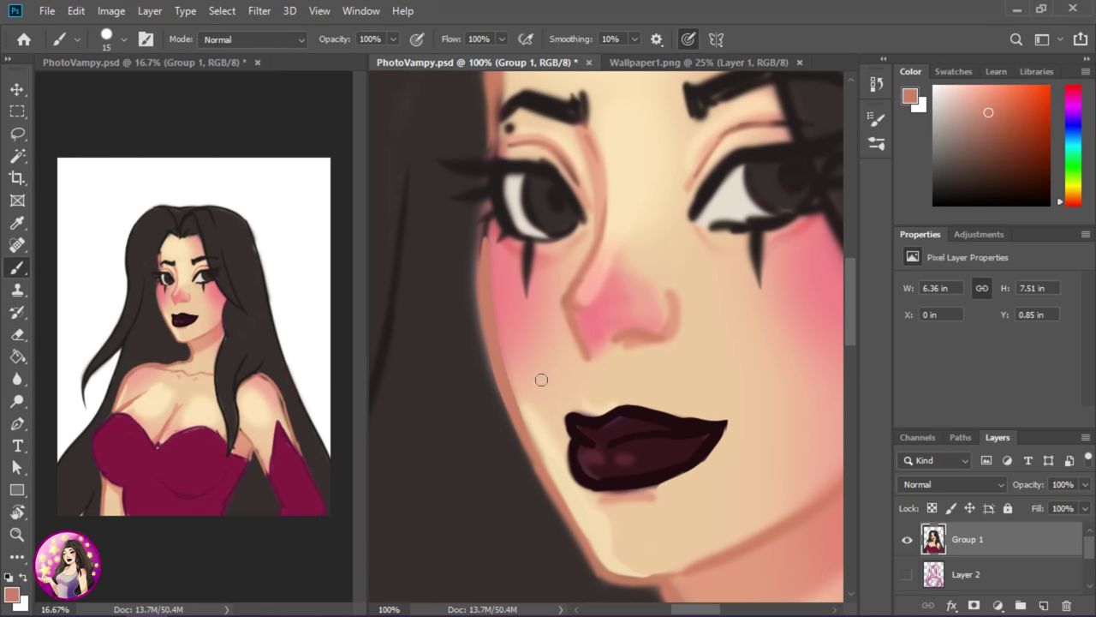
drag(810, 553, 786, 351)
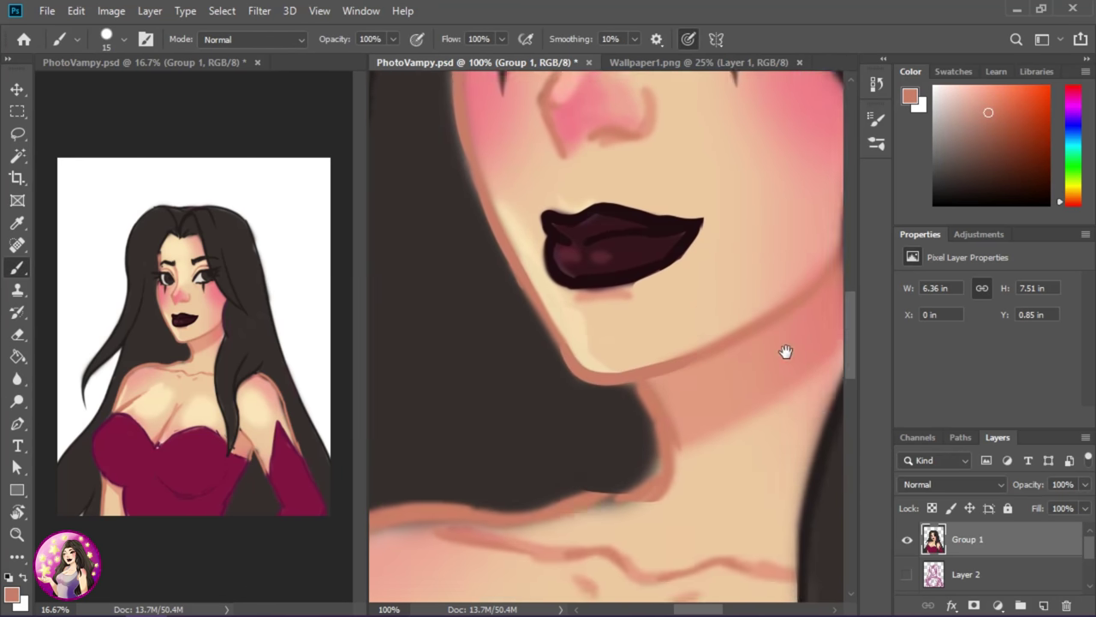
scroll(785, 351, up, 5)
drag(759, 605, 625, 506)
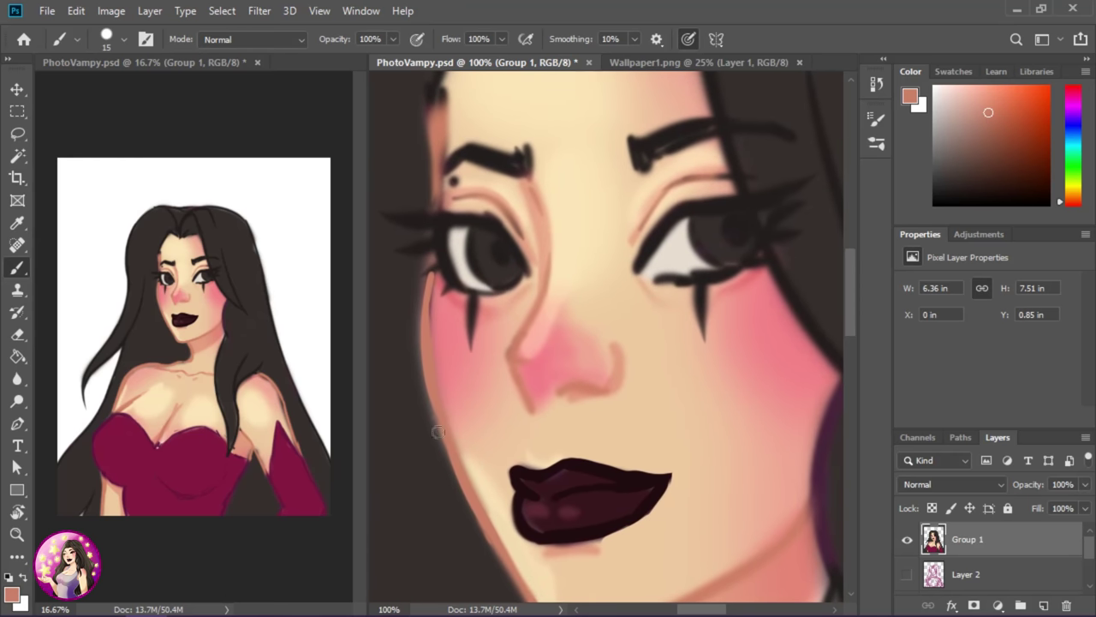
alt+click(600, 418)
drag(591, 376, 602, 335)
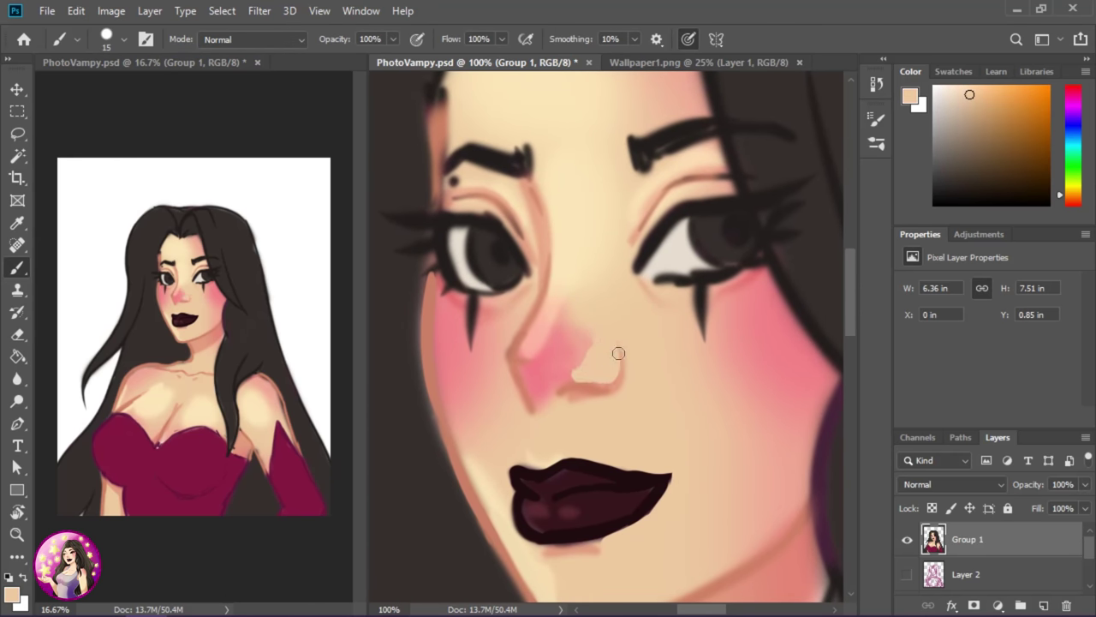
Sample the nose pink and brush more pink onto the nose tip
key(r)
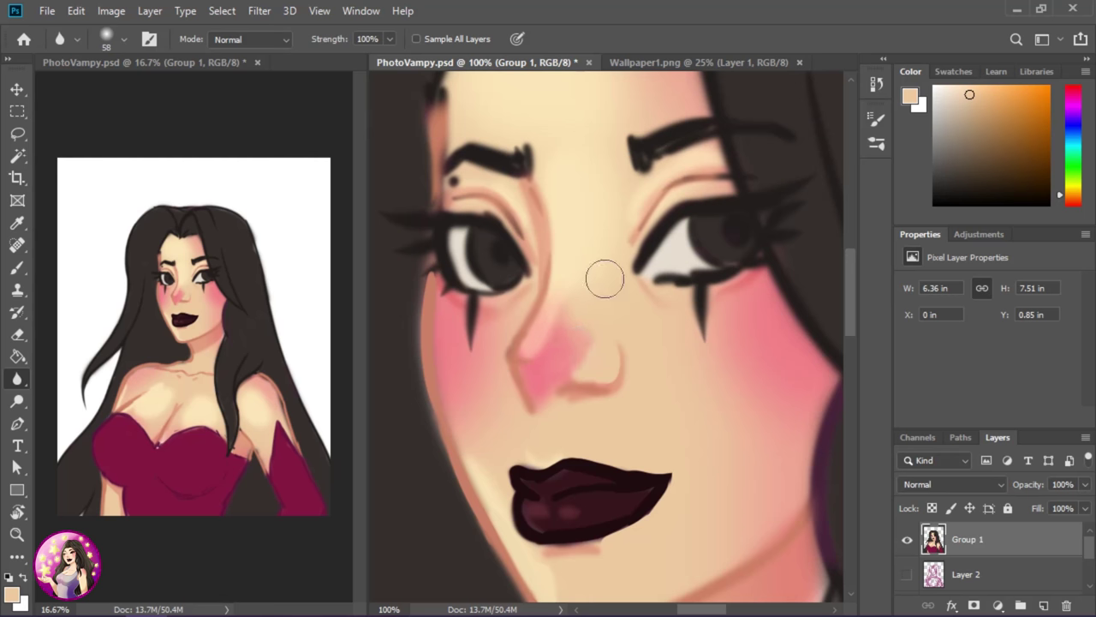
key(b)
alt+click(557, 347)
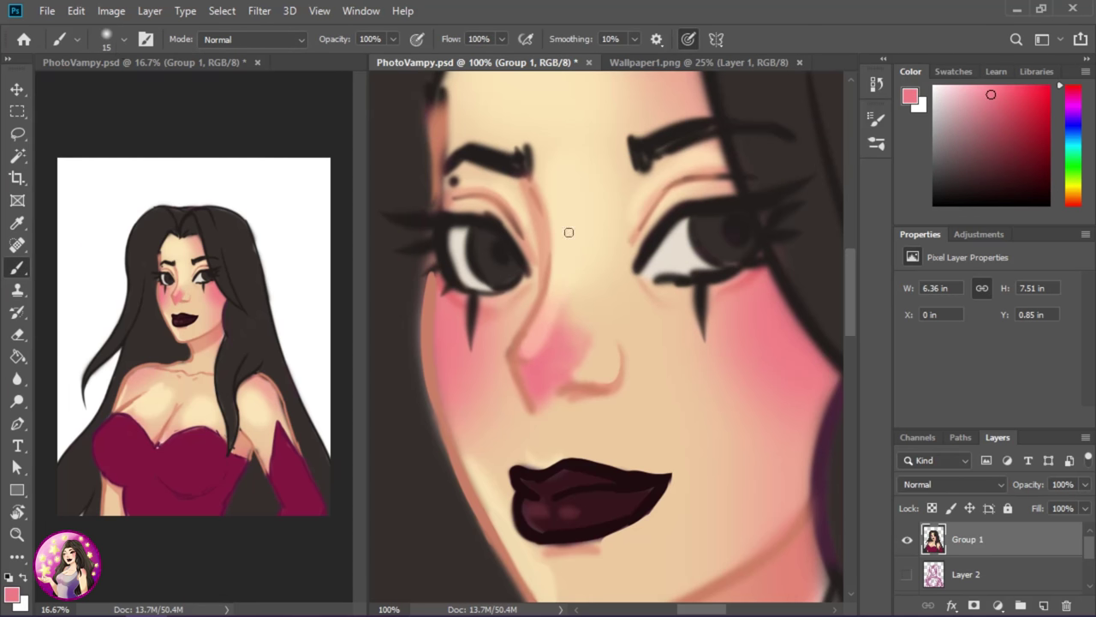
mouse_move(563, 411)
mouse_down()
mouse_move(579, 372)
mouse_move(605, 363)
mouse_up()
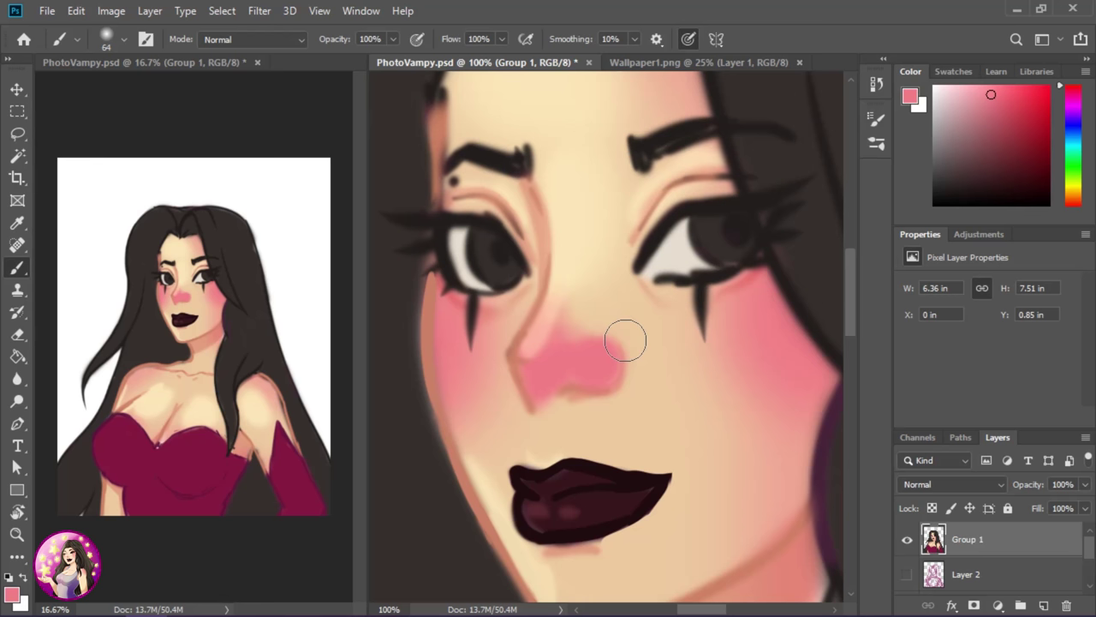
Paint a light peach nostril line with a size 9 brush
key(r)
key(b)
alt+click(479, 540)
click(124, 39)
drag(106, 94, 101, 94)
mouse_move(586, 389)
mouse_down()
mouse_move(623, 366)
mouse_move(591, 407)
mouse_up()
Raise the brush size to 28 and resample the skin colour
scroll(631, 470, down, 2)
click(106, 38)
drag(112, 79, 131, 80)
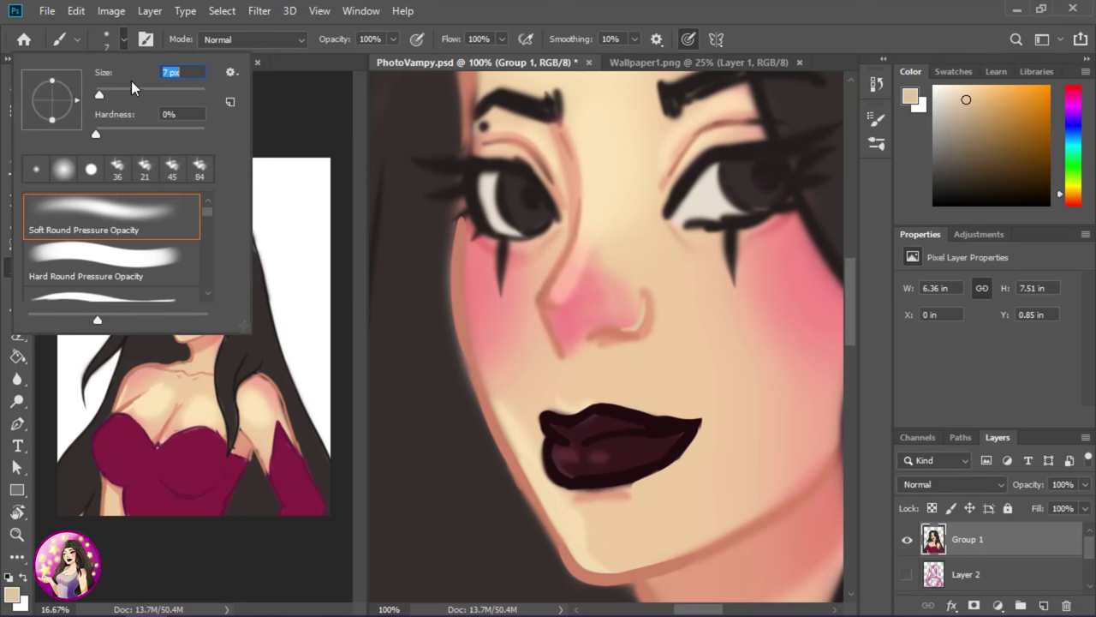
drag(648, 392, 663, 501)
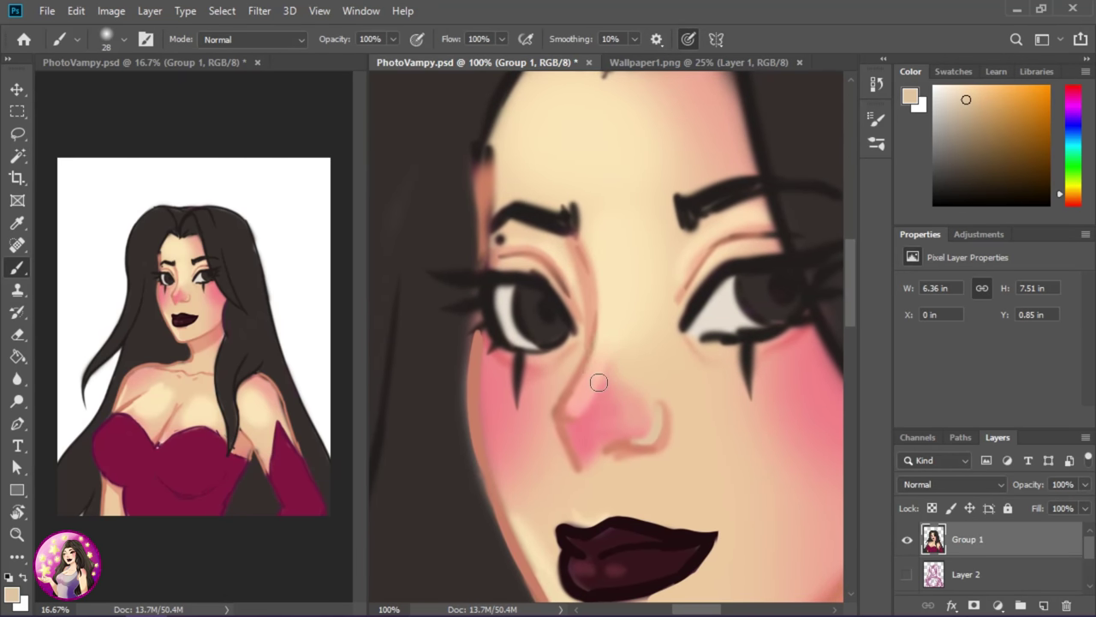
alt+click(555, 234)
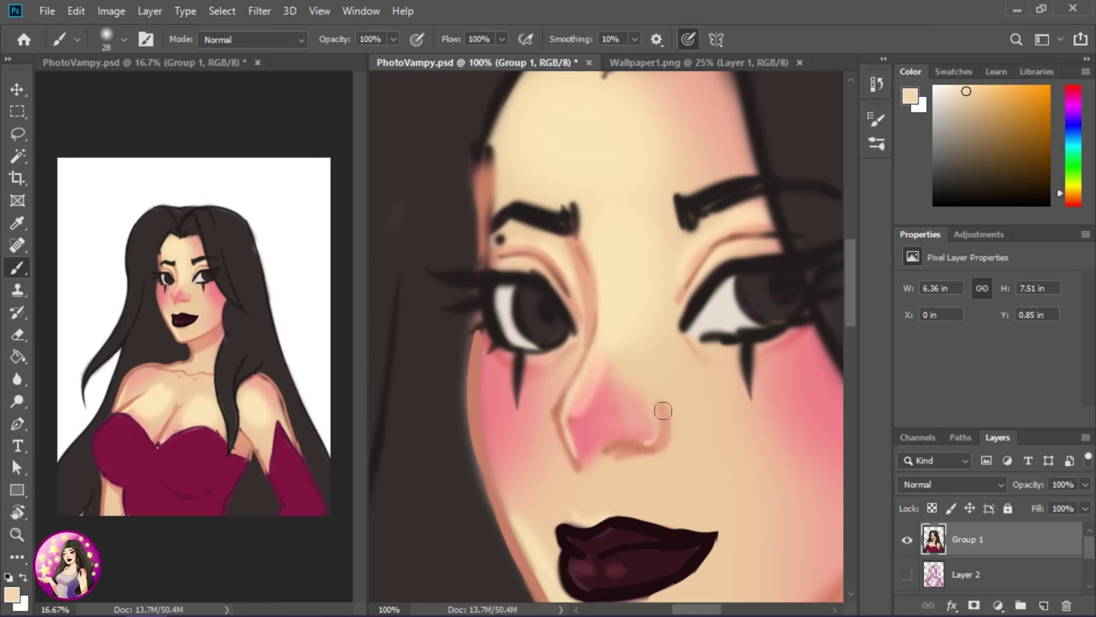
scroll(668, 402, down, 2)
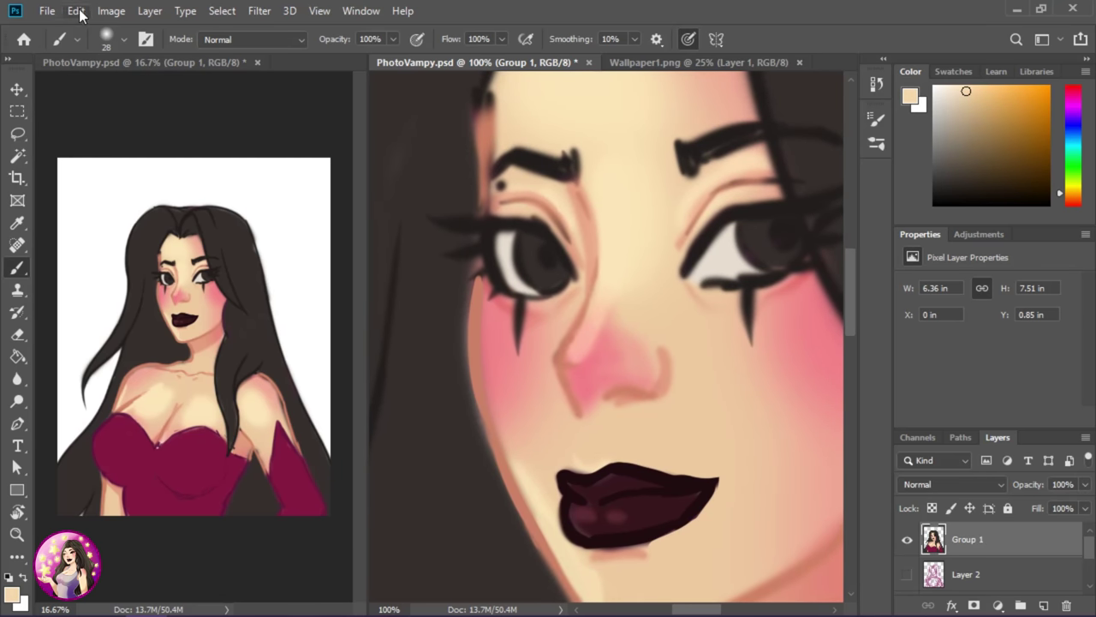
Sample salmon skin tones and paint a salmon stroke on the lower face
drag(696, 448, 649, 346)
alt+click(648, 345)
scroll(648, 345, up, 1)
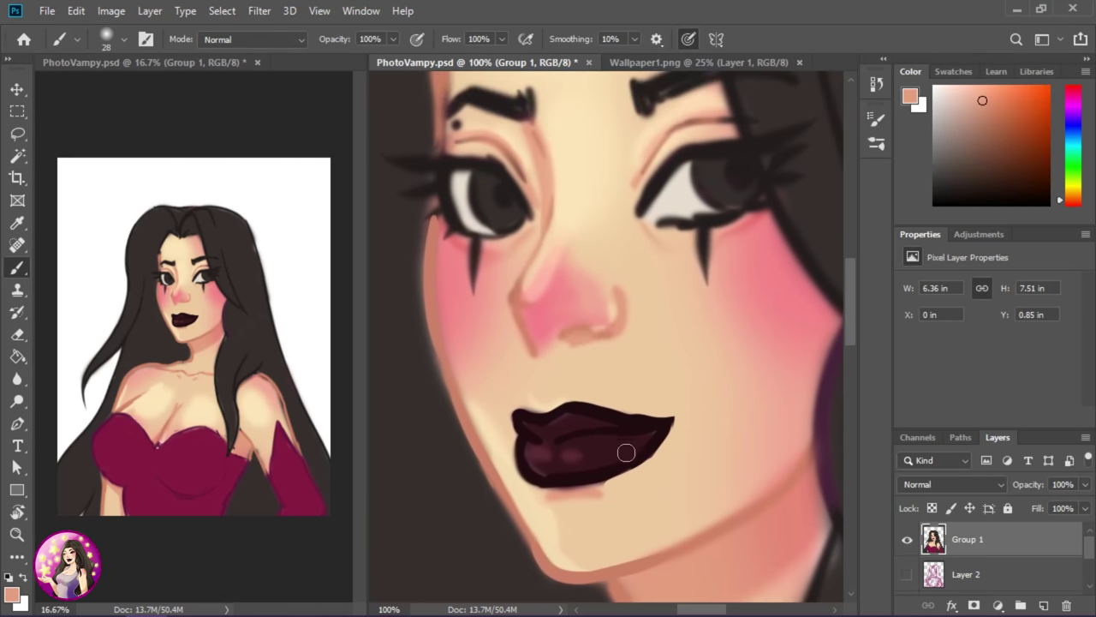
alt+click(614, 314)
drag(615, 312, 630, 390)
scroll(855, 273, up, 1)
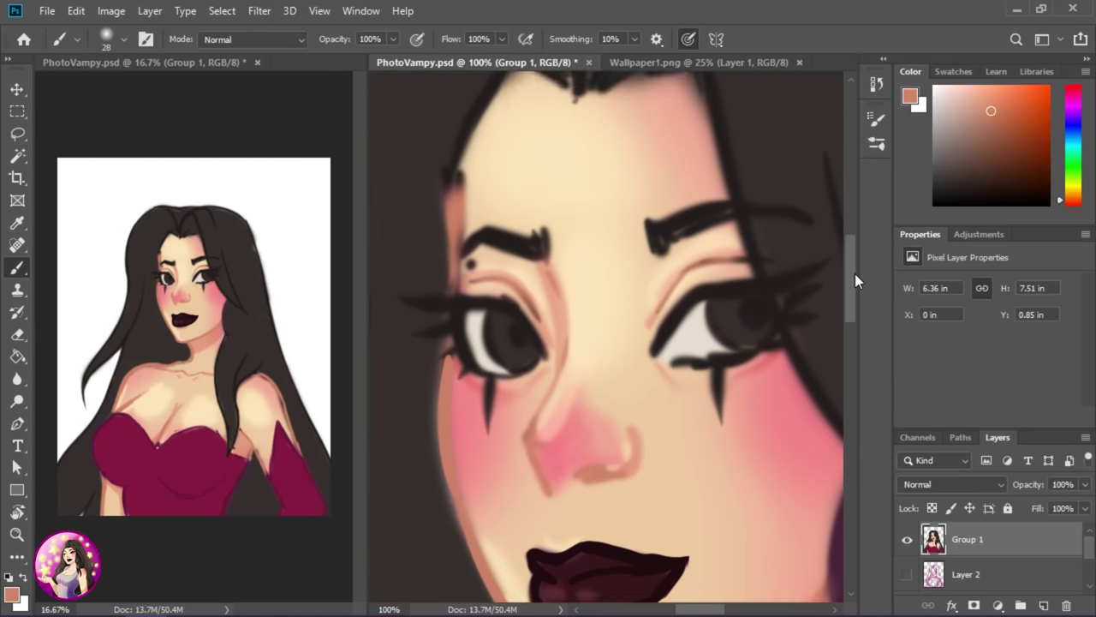
scroll(741, 472, down, 3)
scroll(559, 366, up, 1)
Sample a light peach tone, set the brush size to 9, and move toward the left eye
alt+click(724, 161)
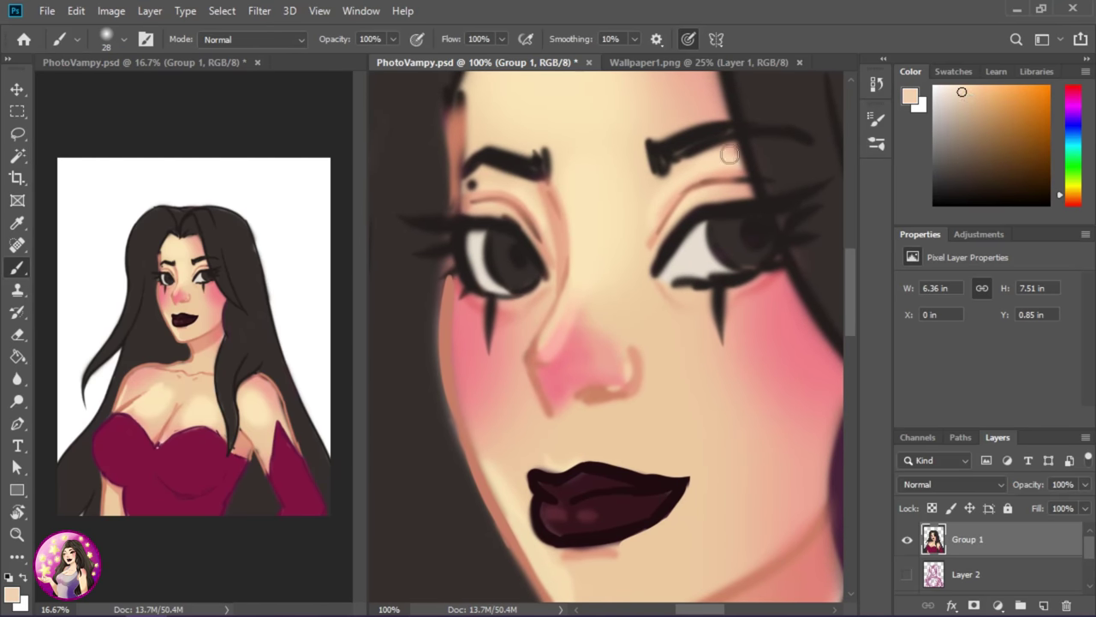
click(106, 38)
text(9)
key(Return)
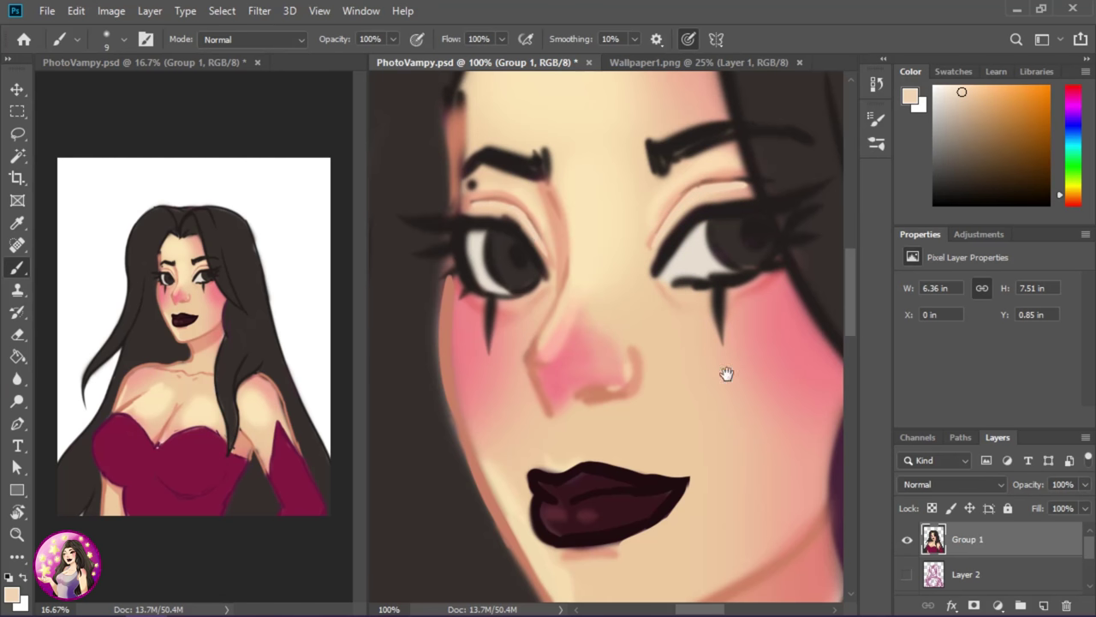
drag(726, 373, 706, 356)
scroll(670, 272, down, 5)
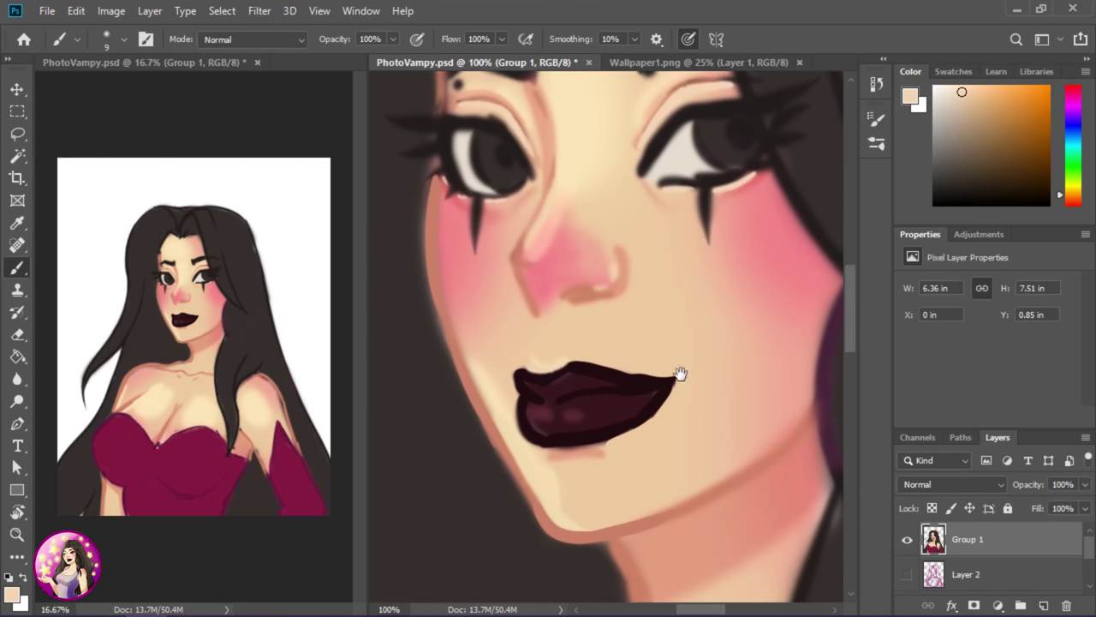
scroll(680, 372, down, 2)
scroll(516, 167, up, 3)
scroll(516, 167, left, 3)
scroll(723, 493, up, 5)
scroll(722, 493, right, 2)
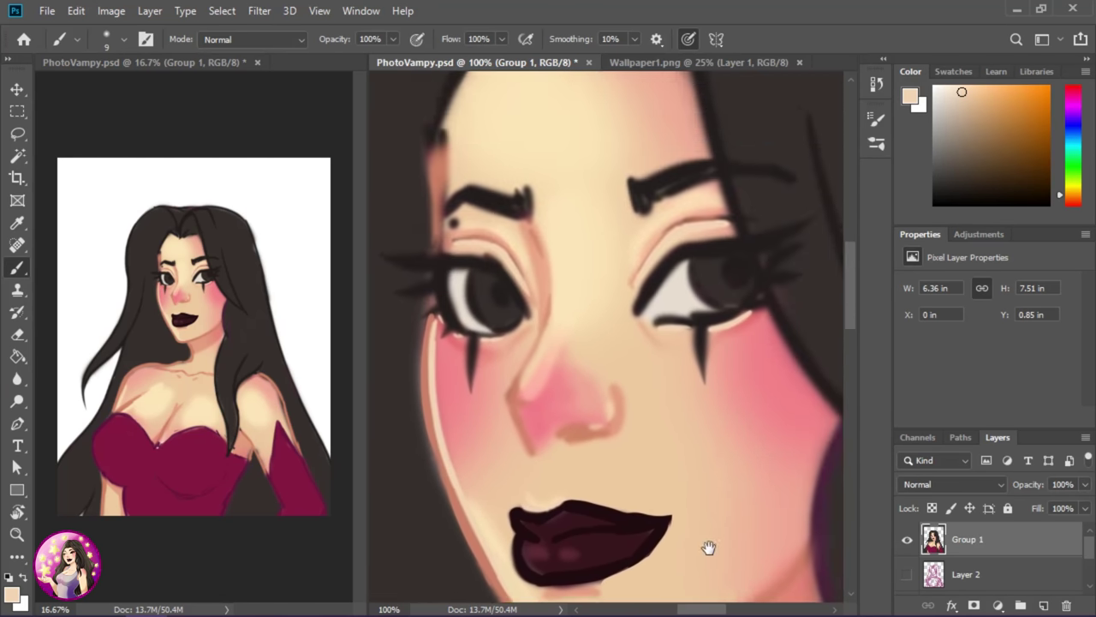
scroll(679, 390, down, 1)
scroll(678, 390, left, 1)
Sample the salmon colour from the nose
alt+click(561, 408)
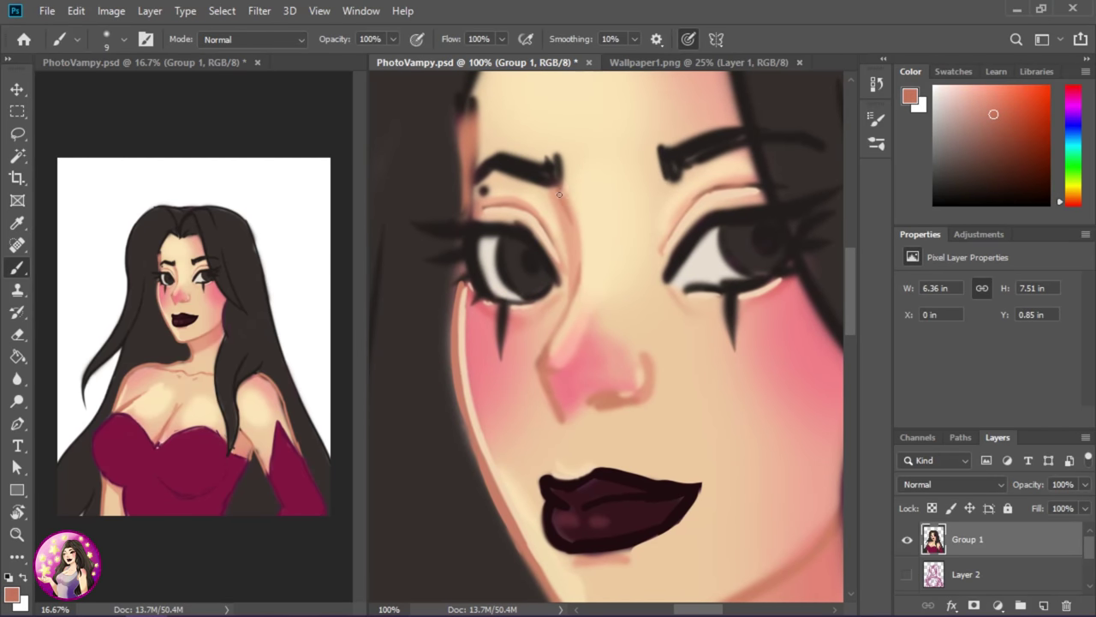
scroll(580, 257, down, 1)
scroll(580, 257, left, 1)
scroll(649, 360, up, 1)
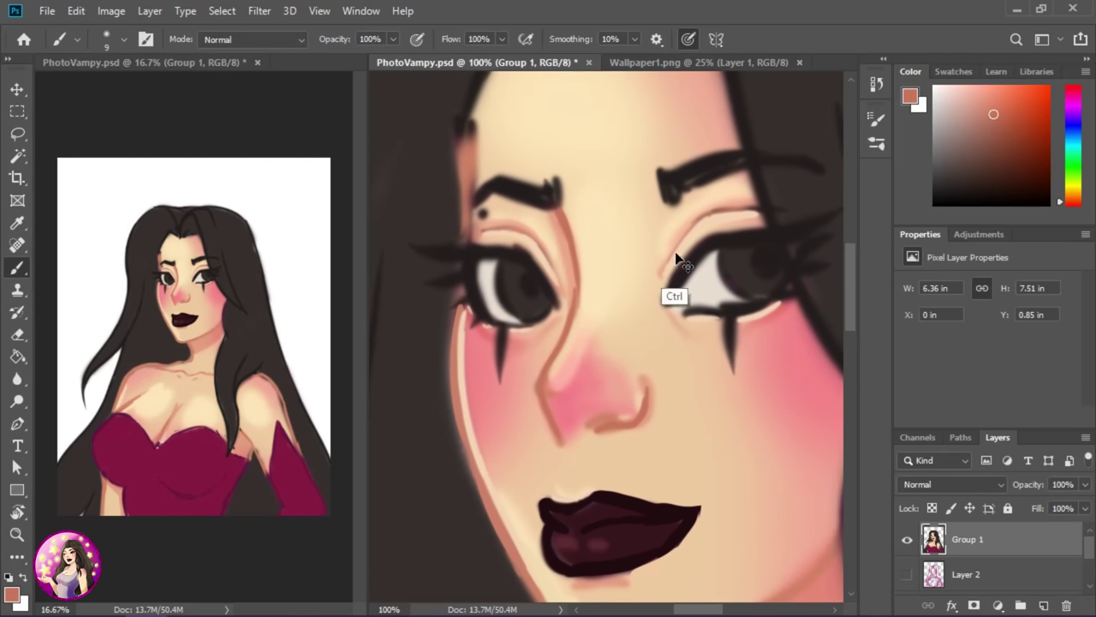
scroll(619, 250, down, 2)
scroll(619, 249, right, 1)
scroll(736, 392, down, 3)
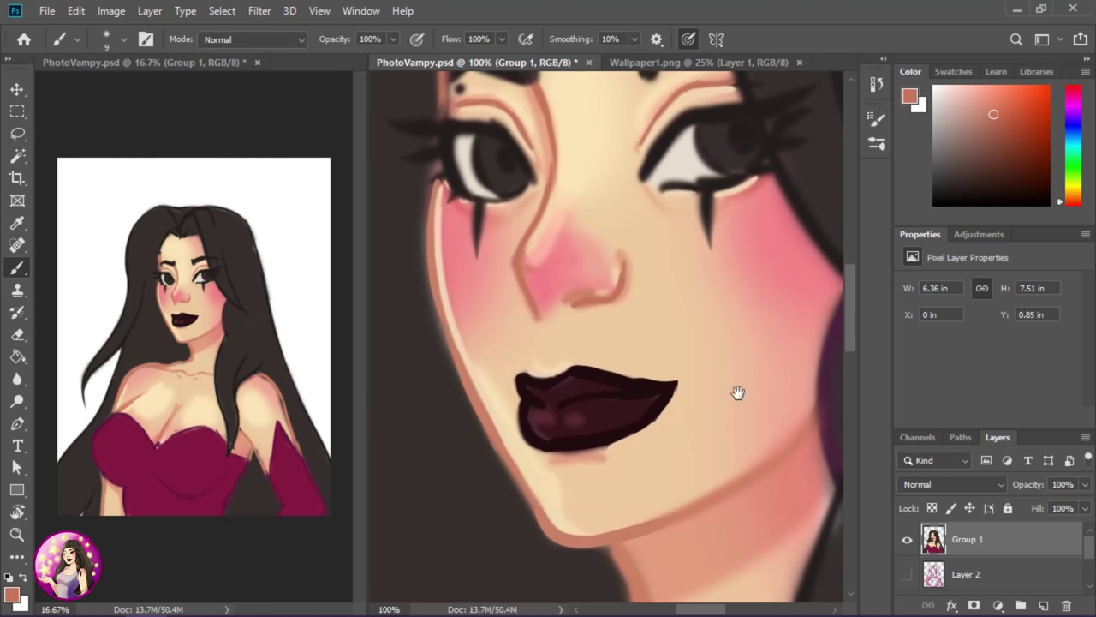
scroll(746, 477, up, 5)
scroll(759, 459, down, 2)
scroll(760, 459, down, 3)
Try maroon shades from the lips and a dark brown as paint colours
alt+click(612, 406)
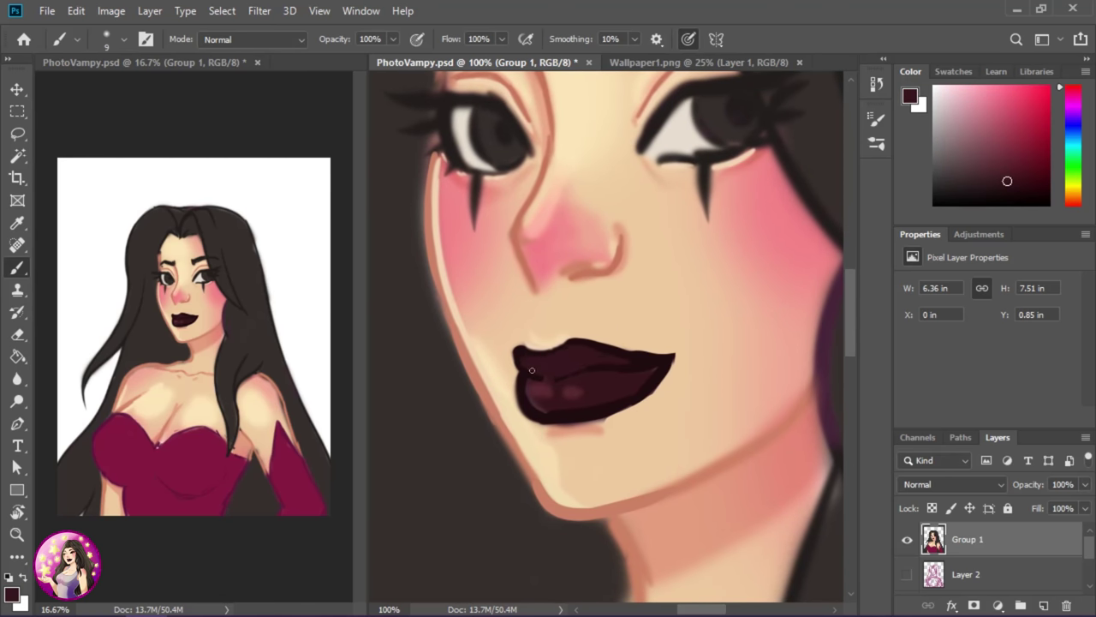
drag(639, 393, 653, 377)
alt+click(560, 377)
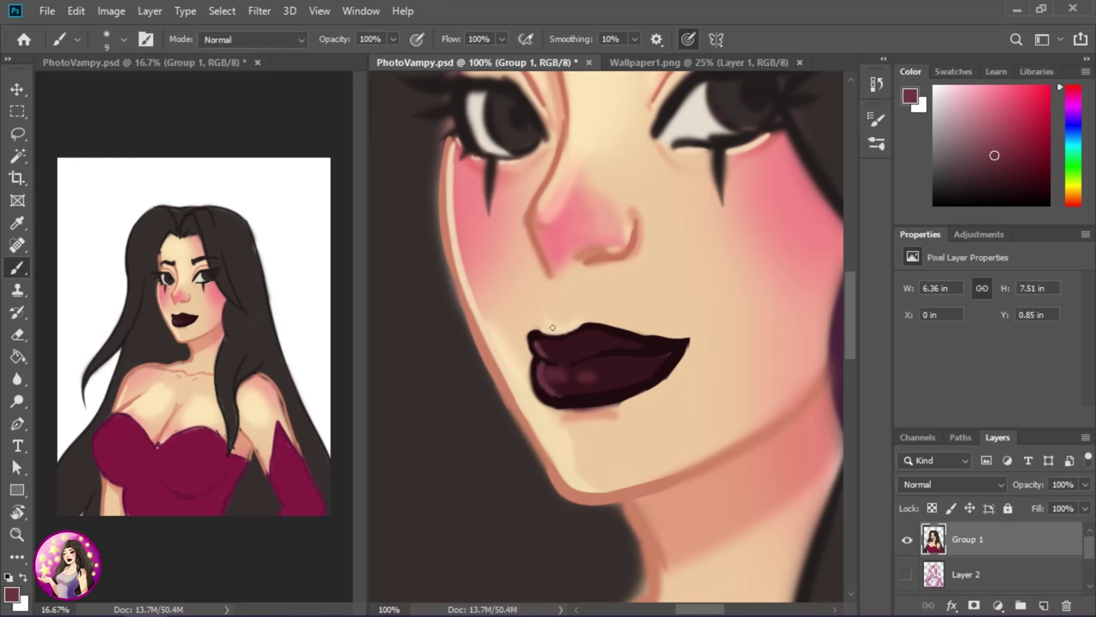
scroll(621, 435, down, 3)
alt+click(619, 448)
scroll(654, 379, up, 4)
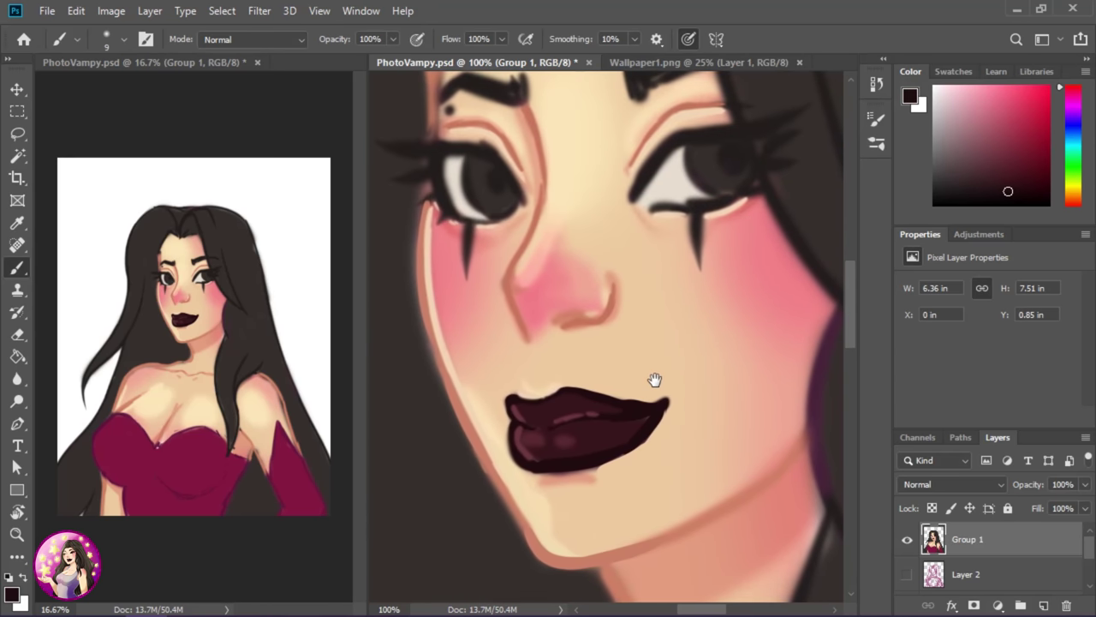
scroll(676, 352, up, 2)
alt+click(713, 258)
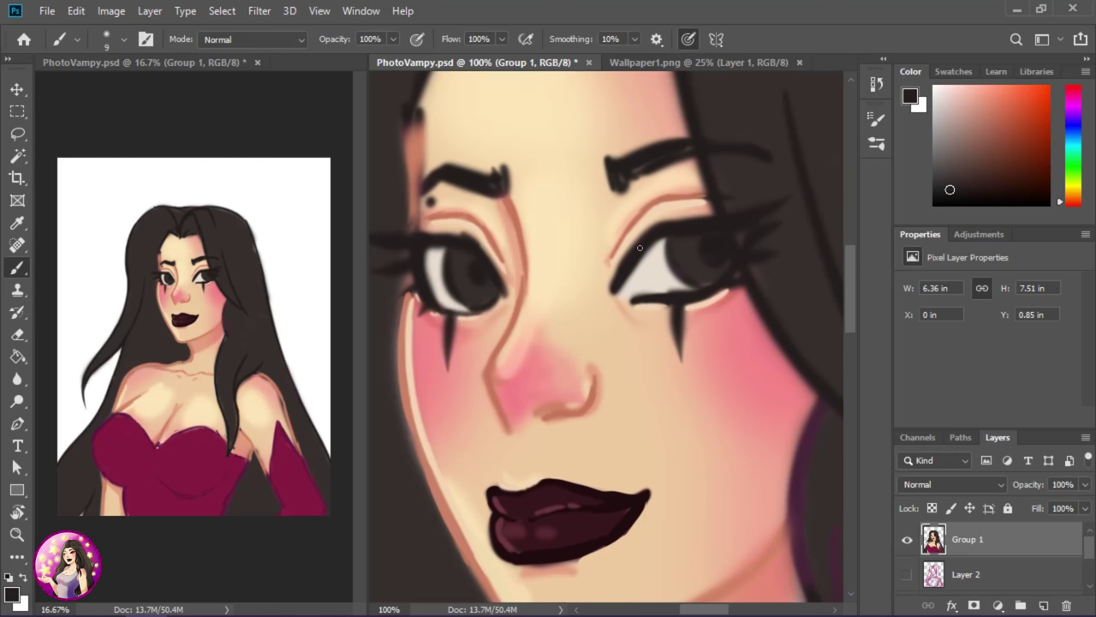
Sample the cream colour of the eye whites
mouse_move(719, 253)
mouse_down()
mouse_move(738, 281)
mouse_move(754, 274)
mouse_up()
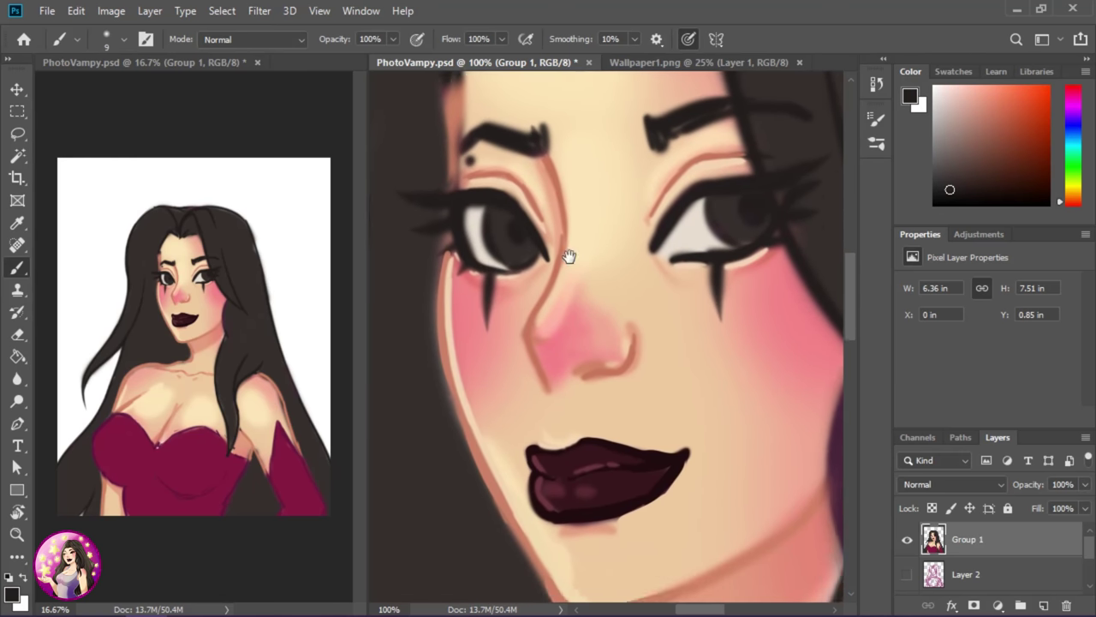
scroll(556, 244, down, 1)
alt+click(732, 250)
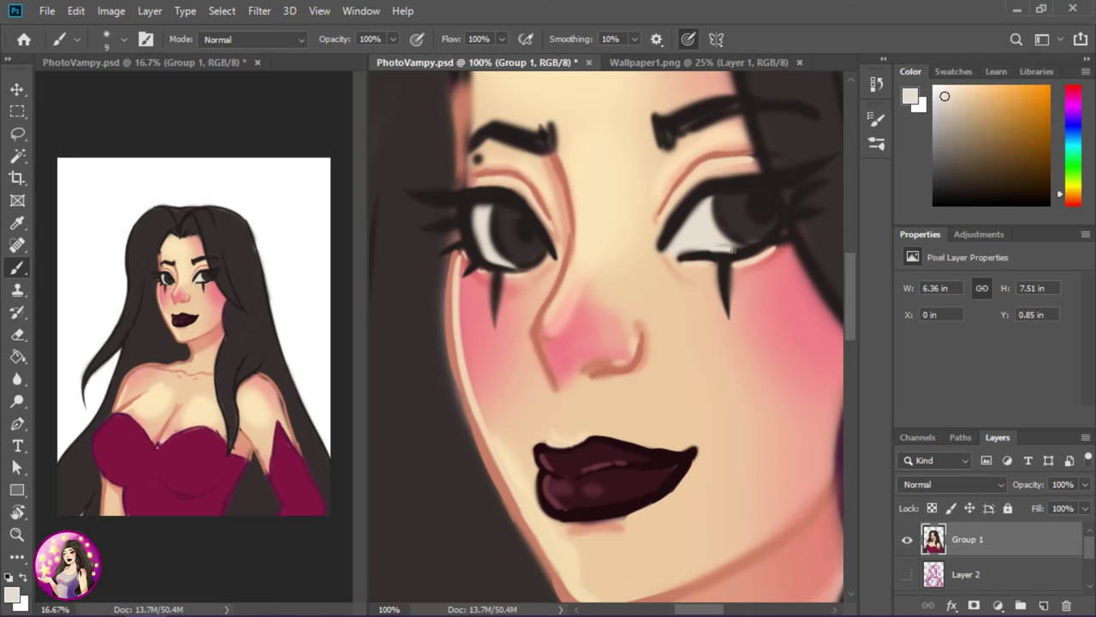
scroll(759, 241, up, 1)
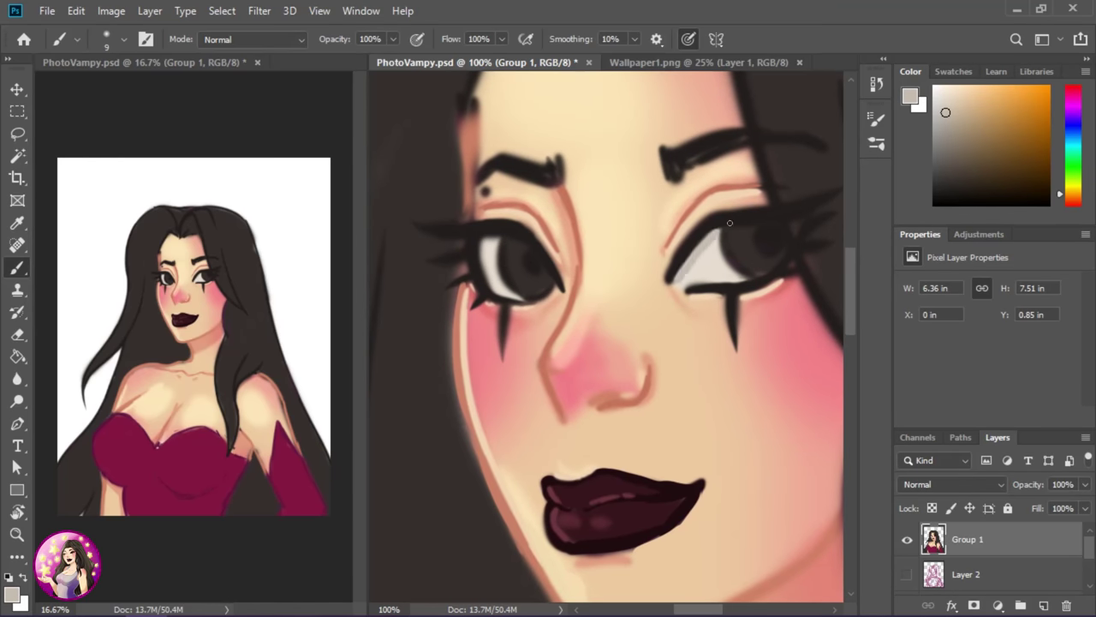
scroll(730, 257, down, 1)
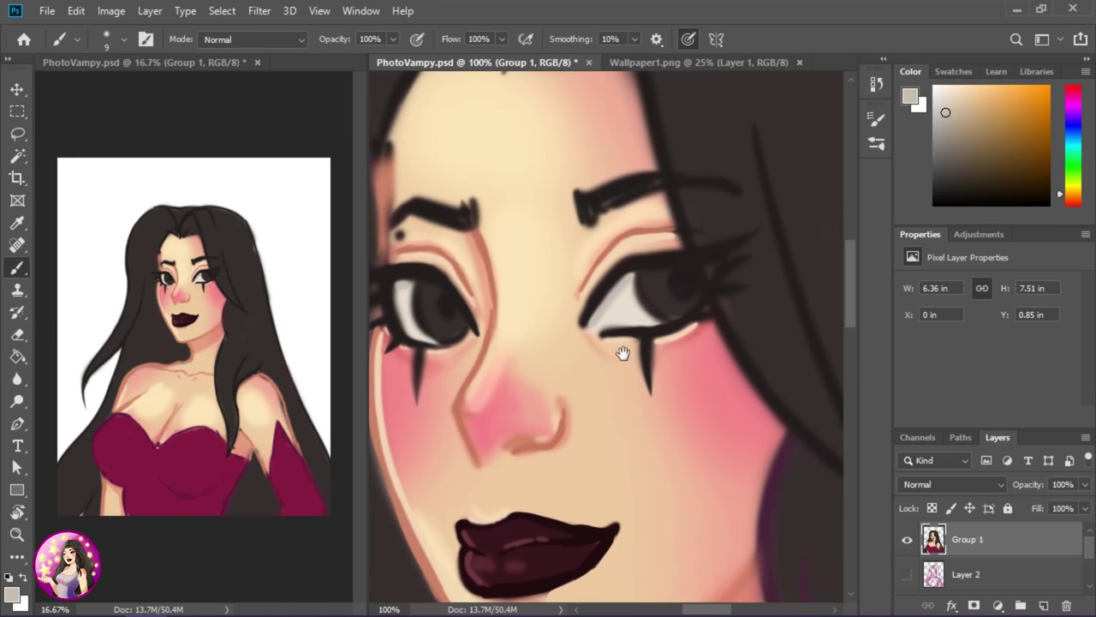
Reset the colours and choose a dark red paint colour in the Color panel
drag(622, 350, 678, 506)
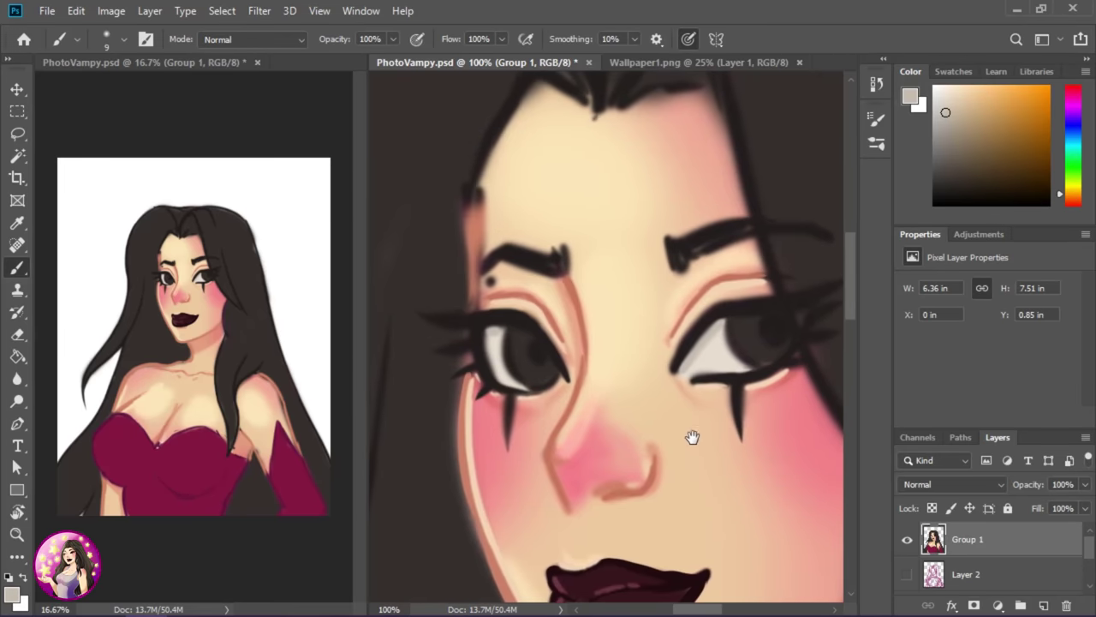
mouse_move(692, 438)
mouse_down()
mouse_move(729, 452)
mouse_move(680, 374)
mouse_up()
key(d)
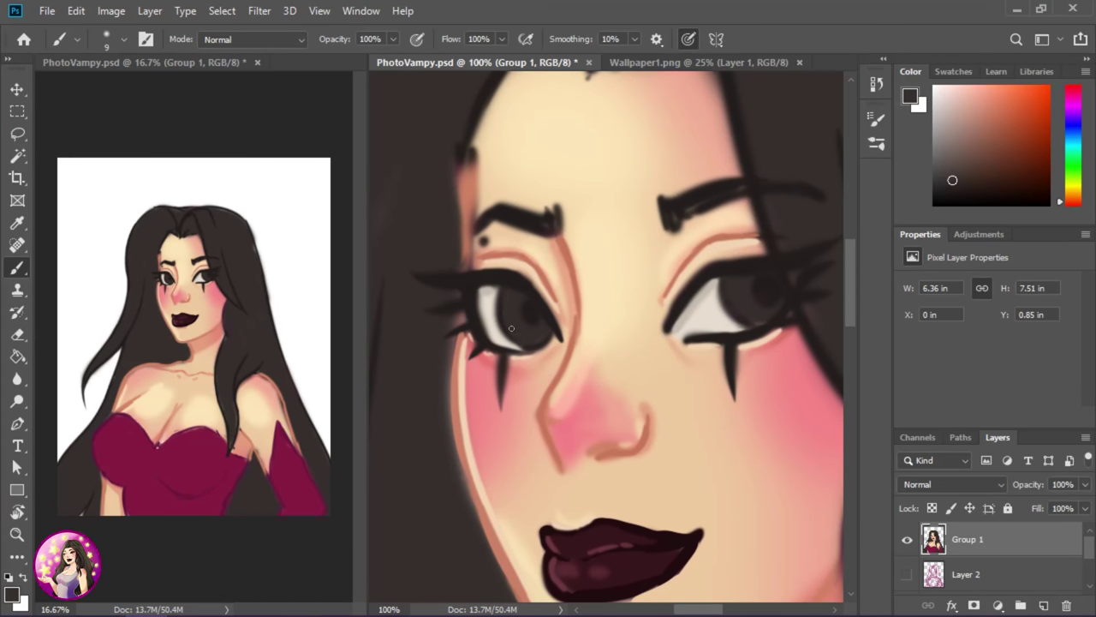
drag(1013, 105, 1021, 176)
Glaze dark red onto the left iris with a 34 px, 31% opacity soft brush
click(125, 40)
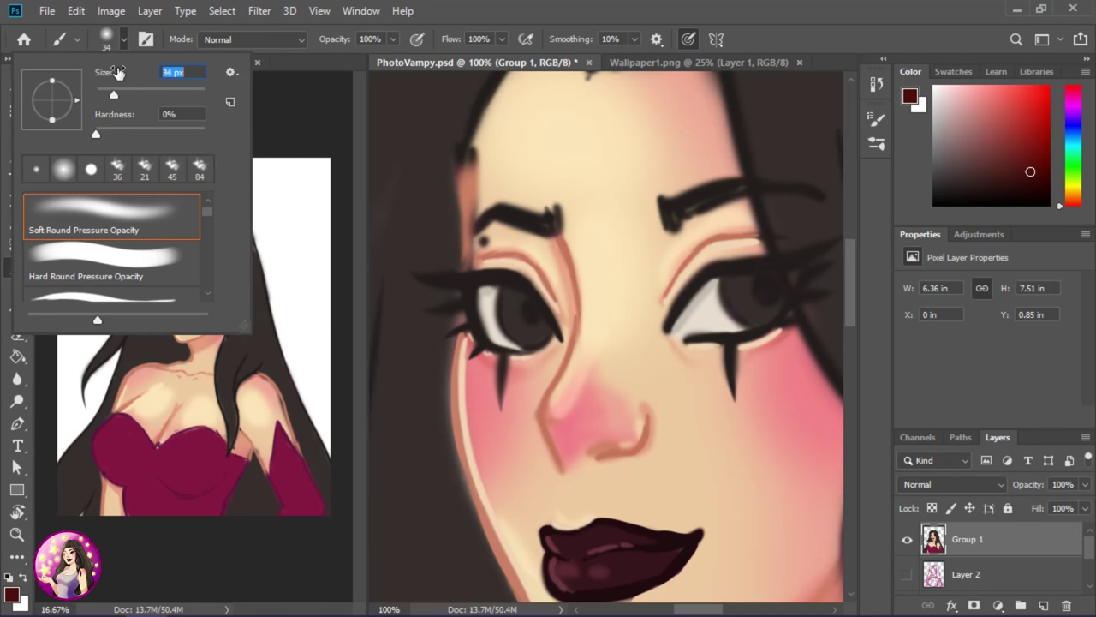
key(Return)
key(3)
key(1)
click(514, 324)
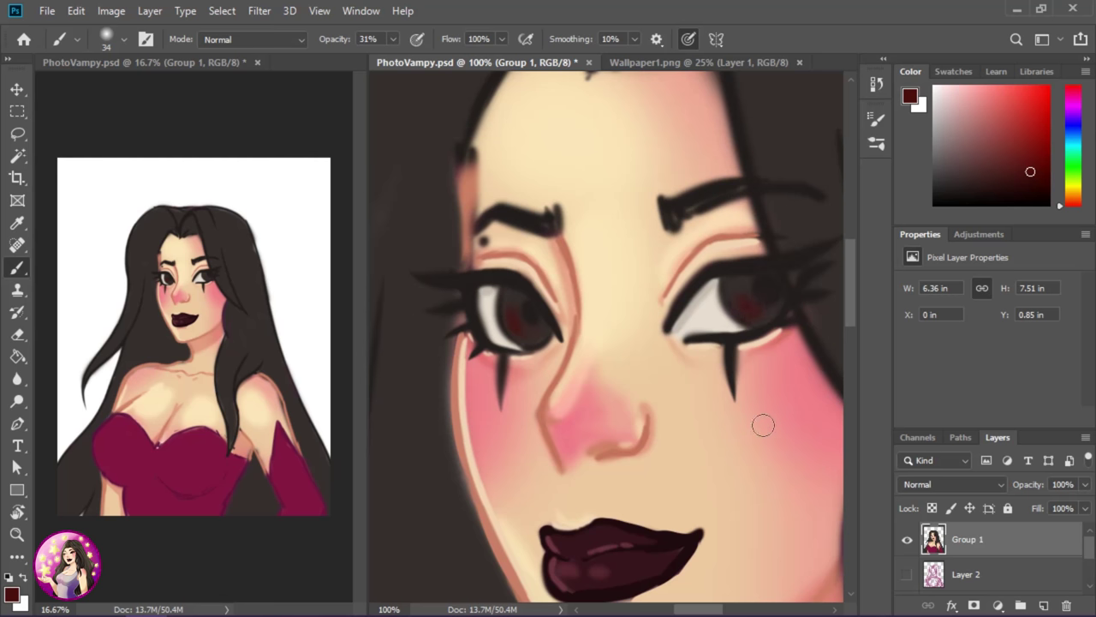
click(985, 179)
Darken the lines around the right eye with a 12 px black brush
key(d)
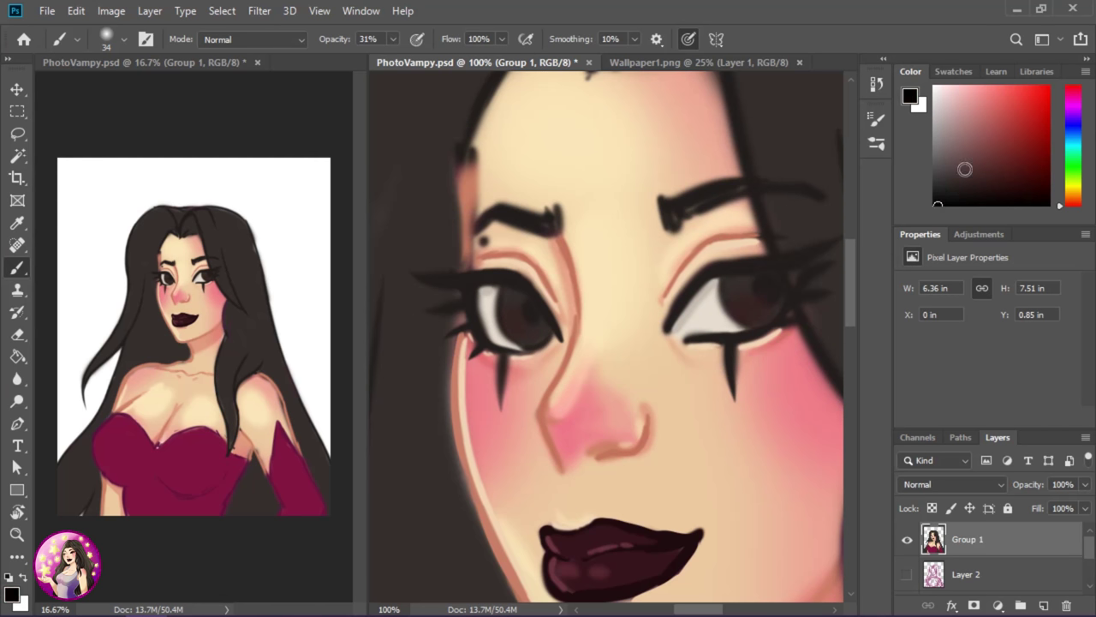
click(107, 38)
double_click(86, 227)
drag(751, 279, 772, 299)
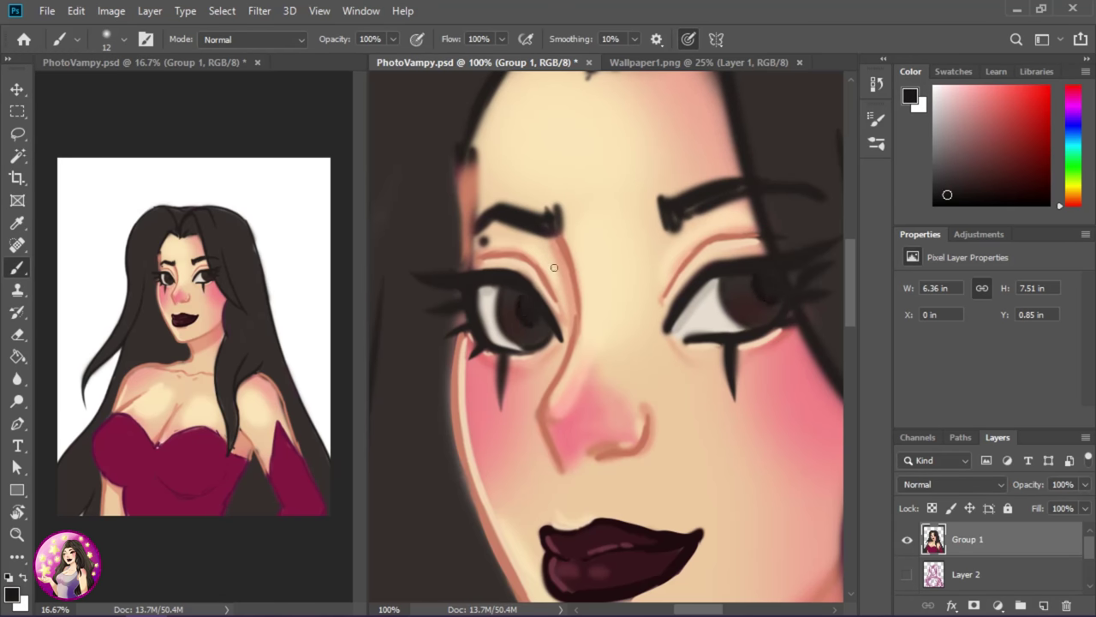
alt+click(516, 342)
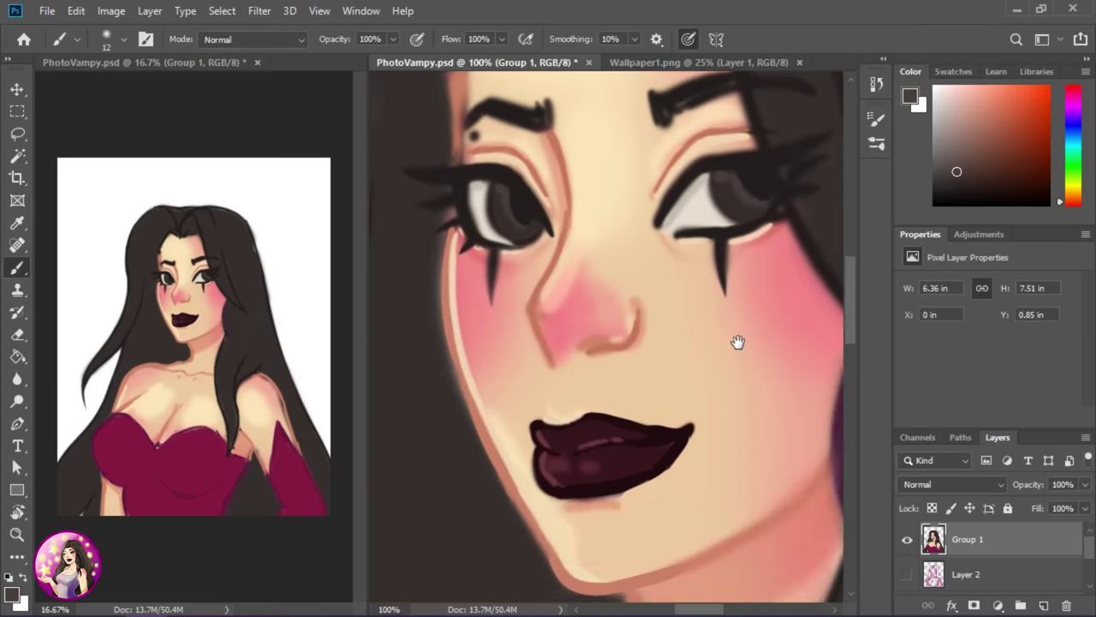
Paint muted pink eye highlights on a new layer set to Linear Dodge (Add)
key(ctrl+shift+alt+n)
alt+click(616, 329)
key(bracketright)
key(bracketright)
key(bracketright)
click(746, 307)
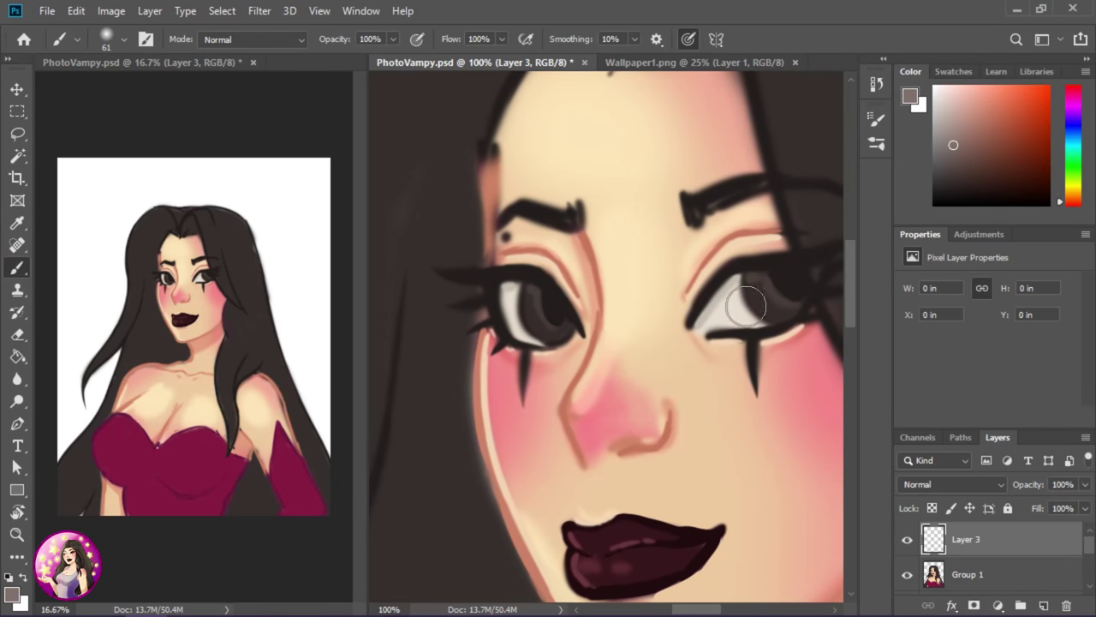
click(524, 311)
click(953, 484)
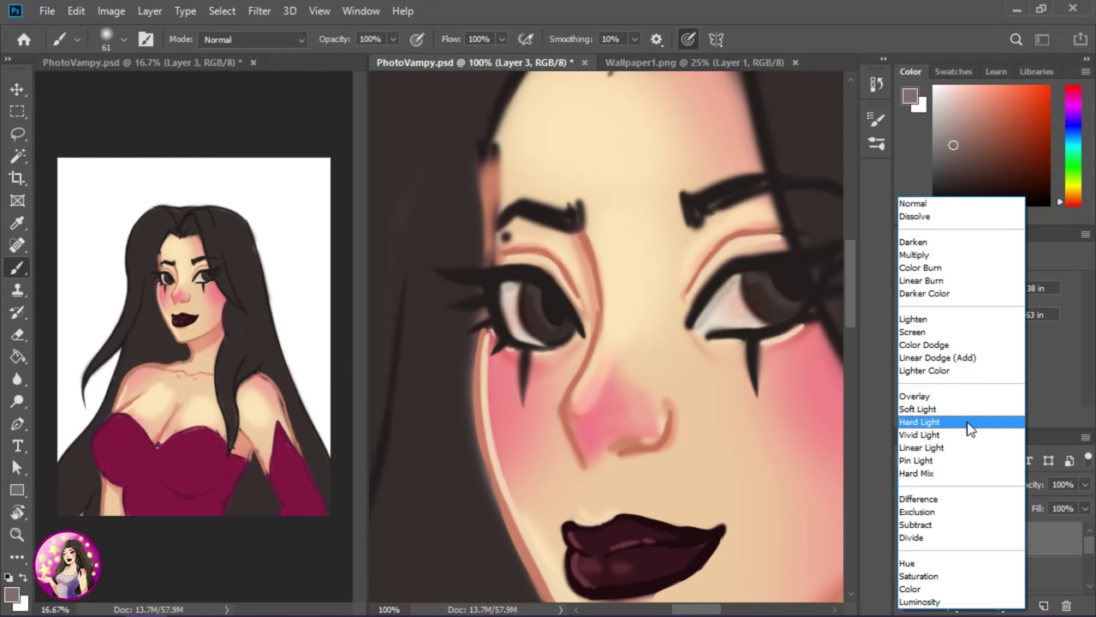
click(972, 357)
Remove the excess highlight paint around the eyes
right_click(1050, 536)
key(Escape)
key(ctrl+z)
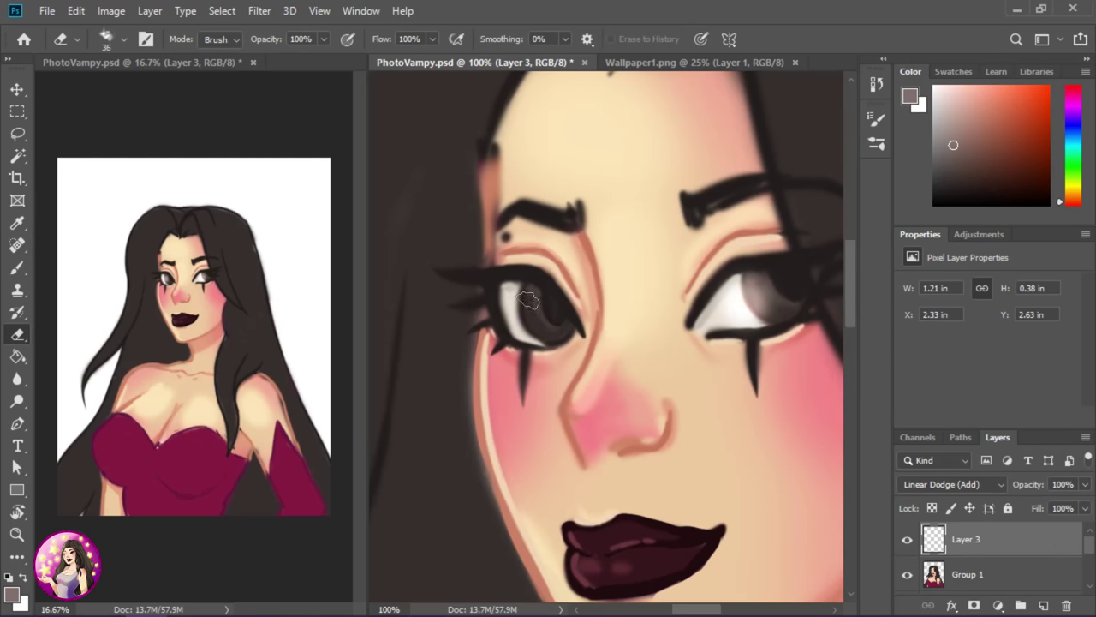
key(ctrl+z)
scroll(670, 396, down, 3)
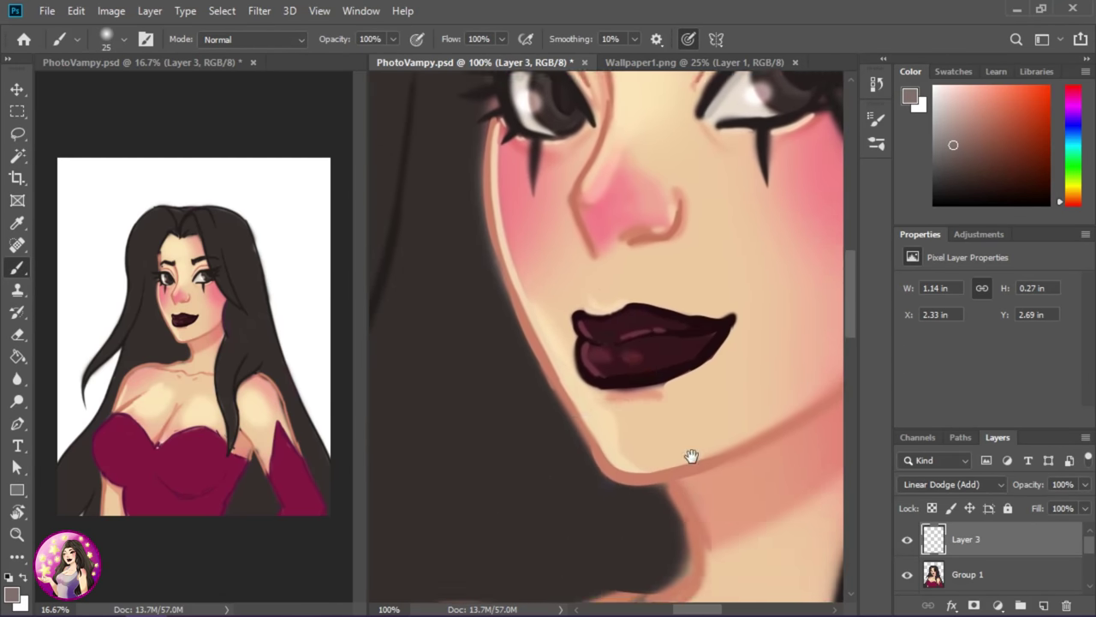
scroll(692, 453, up, 2)
Paint black upper-eyelid shadows on a new Multiply layer at 58%
key(ctrl+shift+alt+n)
key(d)
drag(762, 223, 689, 257)
key(shift+alt+m)
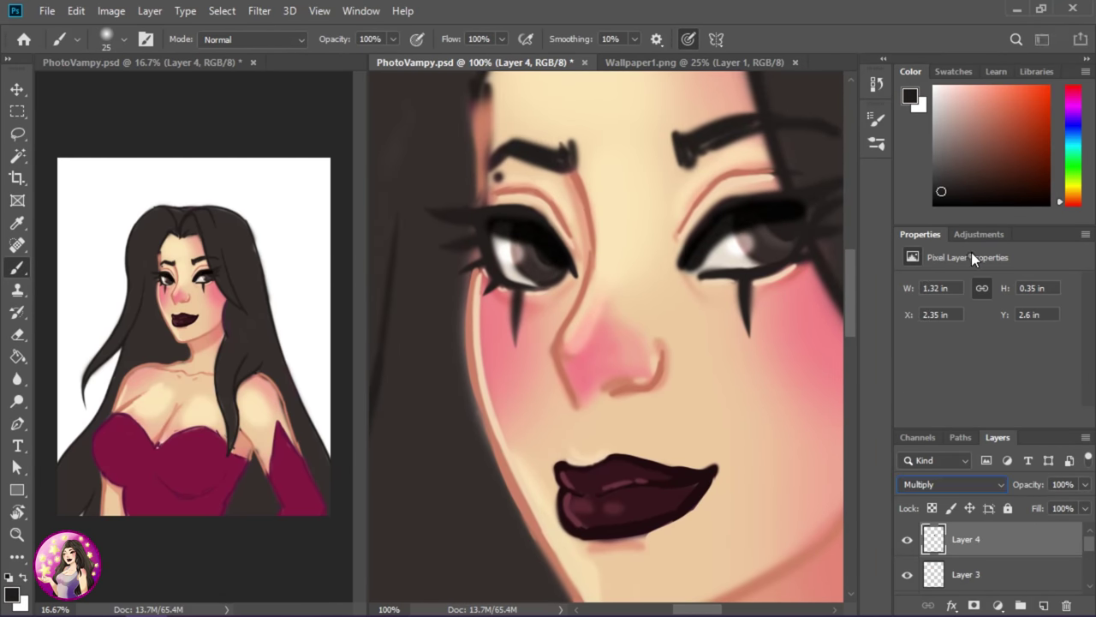
Shade the left edge of the neck with a darker peach
scroll(696, 535, up, 3)
scroll(729, 453, down, 3)
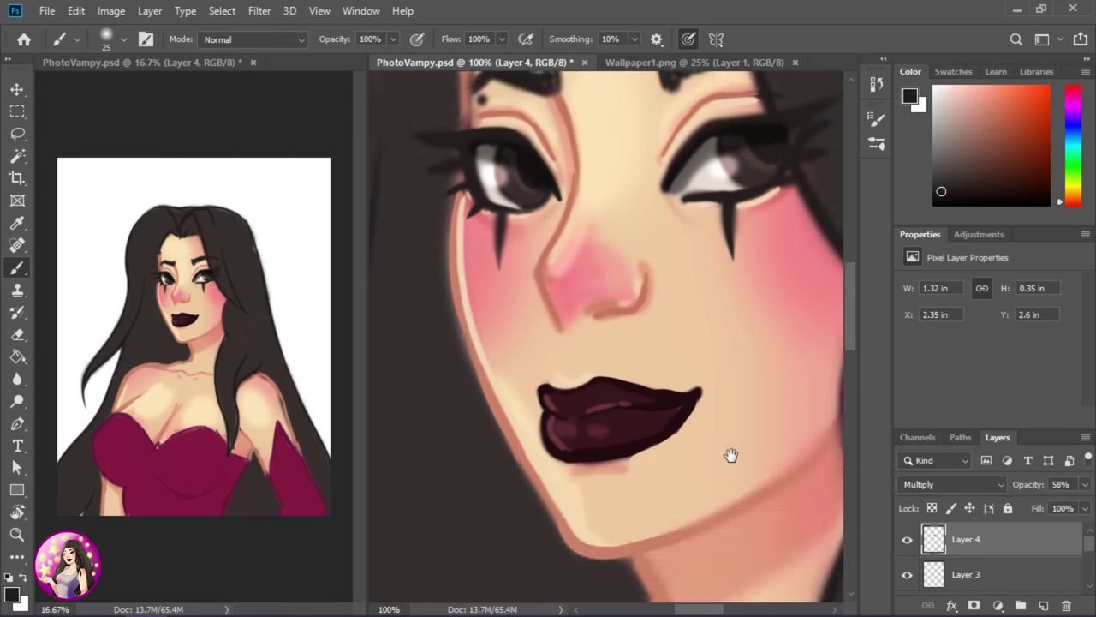
scroll(729, 489, down, 2)
scroll(719, 423, up, 2)
scroll(733, 500, up, 2)
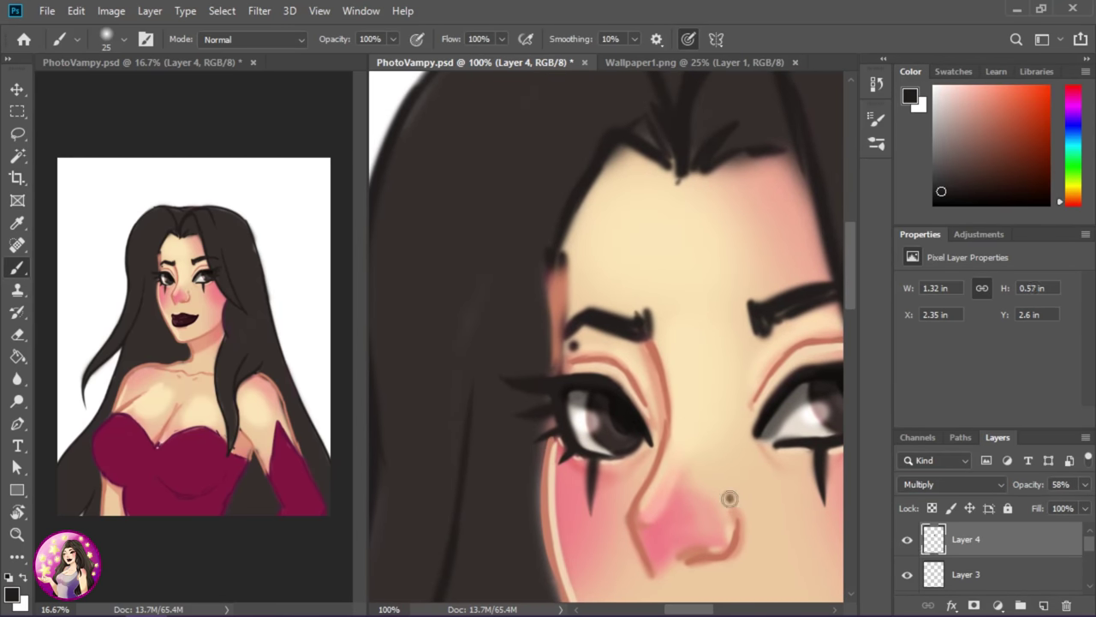
scroll(730, 494, down, 3)
scroll(731, 519, down, 3)
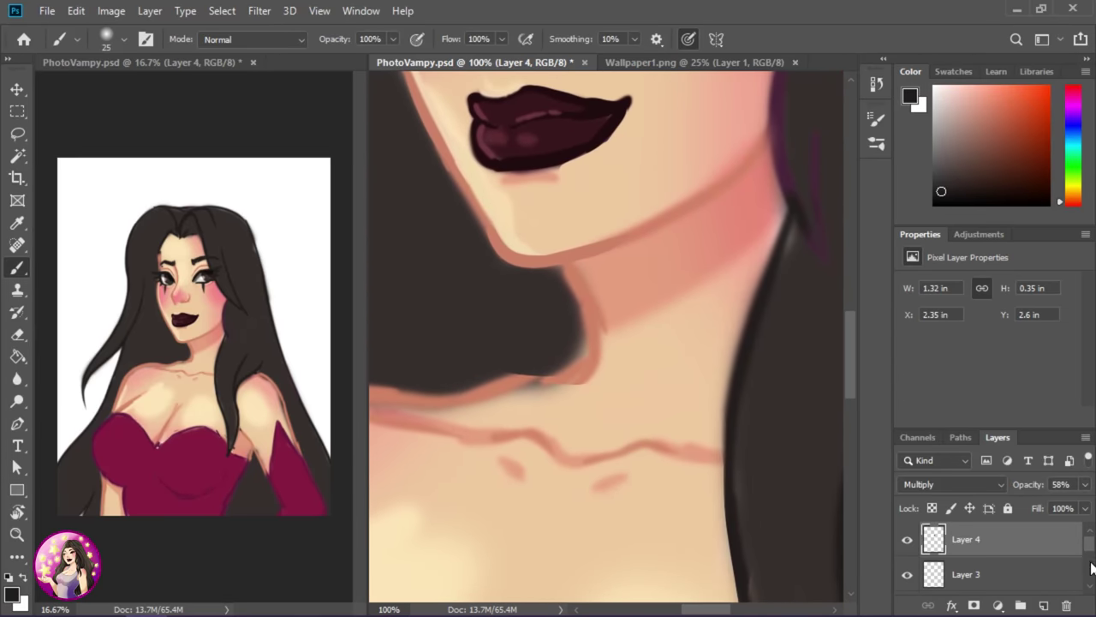
alt+click(662, 306)
drag(655, 370, 636, 291)
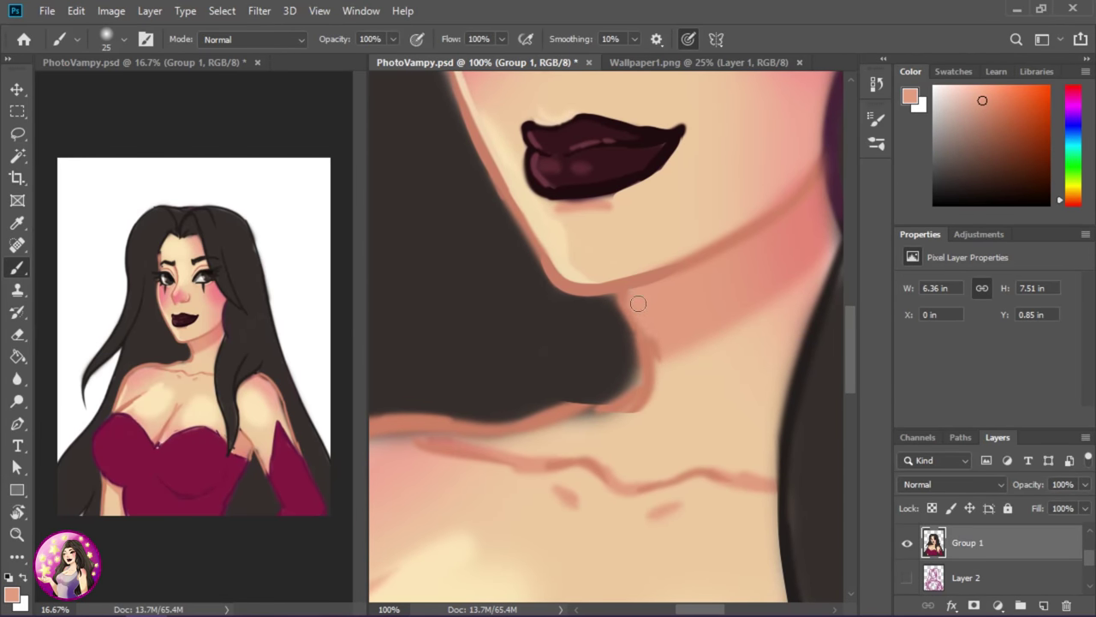
Shade along the shoulder's top edge with a darker salmon tone
alt+click(648, 404)
alt+click(625, 416)
mouse_move(649, 403)
mouse_down()
mouse_move(599, 403)
mouse_move(651, 370)
mouse_up()
scroll(783, 325, down, 2)
scroll(745, 259, down, 2)
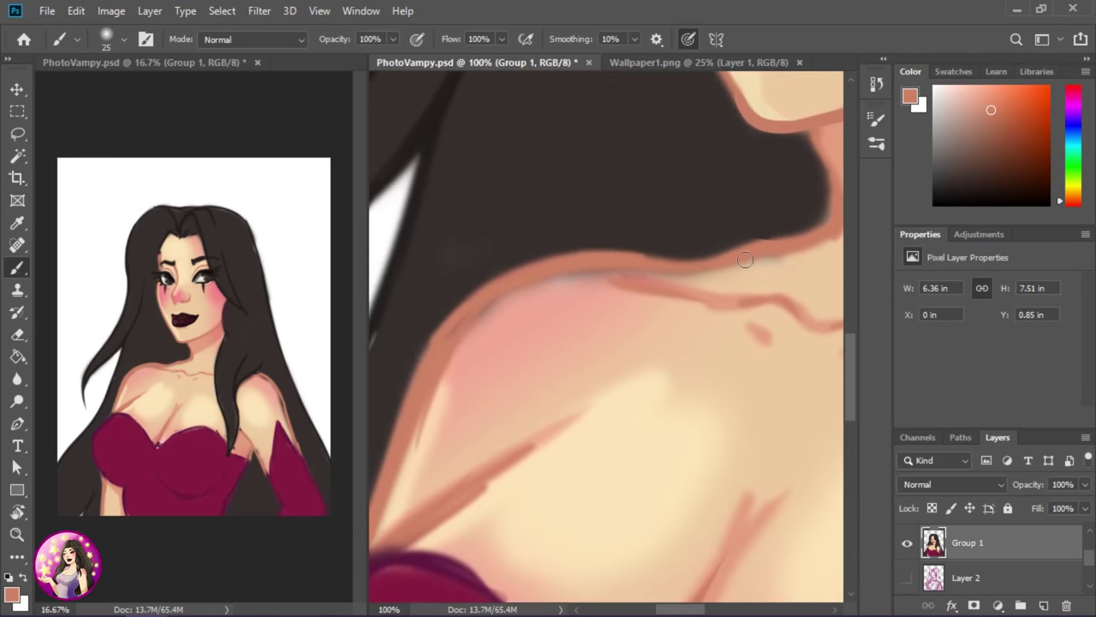
mouse_move(514, 369)
mouse_down()
mouse_move(497, 301)
mouse_move(608, 274)
mouse_up()
Soften the shoulder's top edge with light peach and blur the shading
alt+click(762, 276)
drag(761, 276, 624, 274)
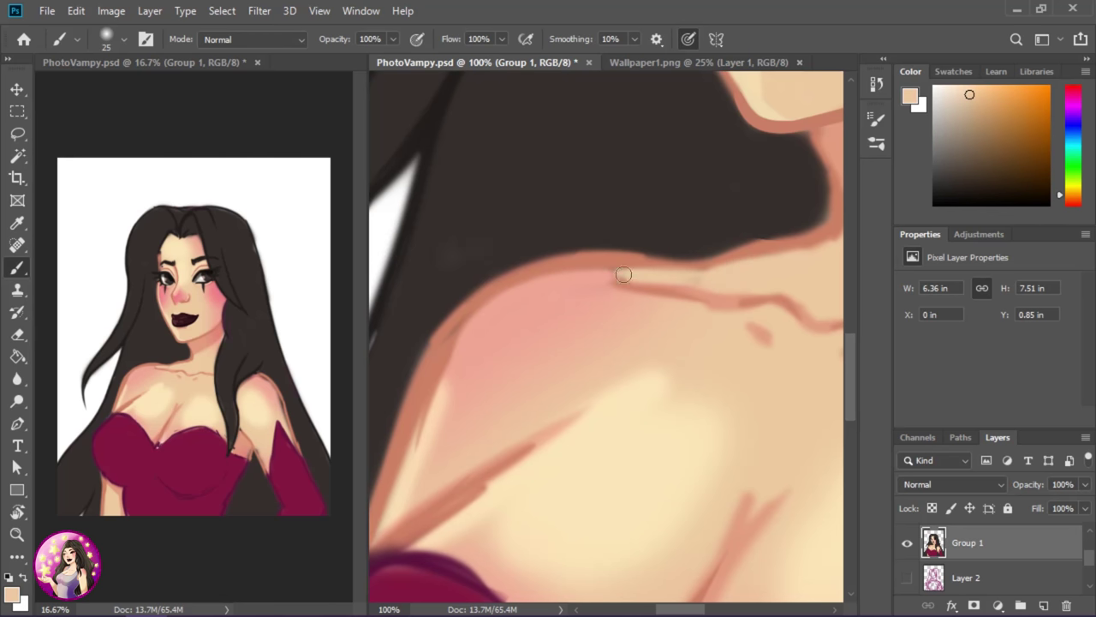
alt+click(434, 371)
scroll(568, 440, up, 1)
alt+scroll(651, 325, down, 2)
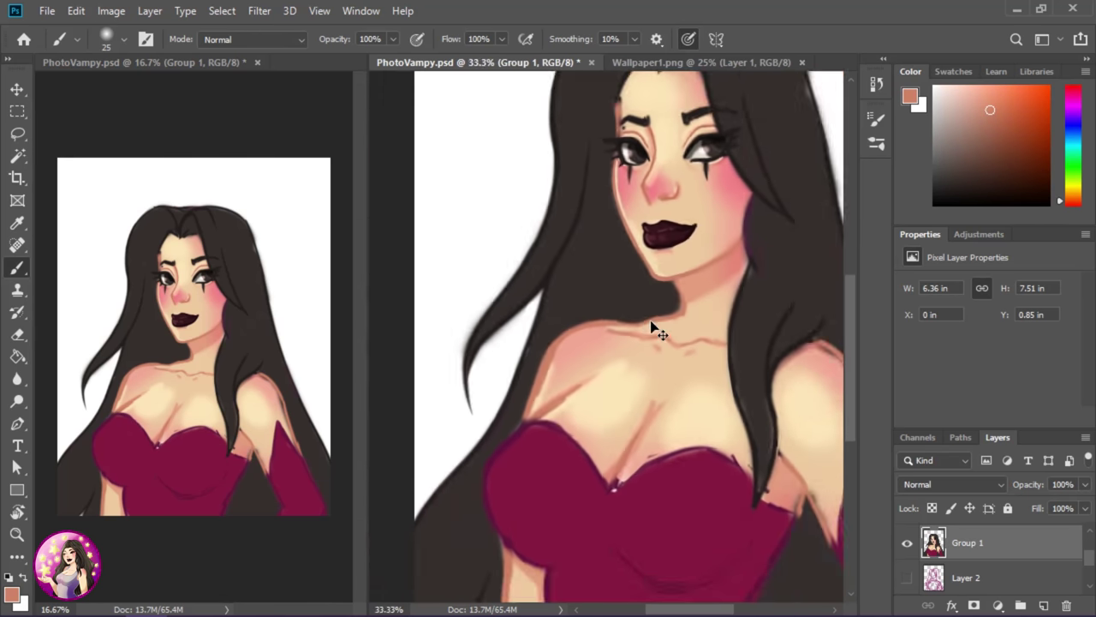
alt+scroll(732, 437, up, 1)
scroll(703, 411, down, 2)
click(16, 377)
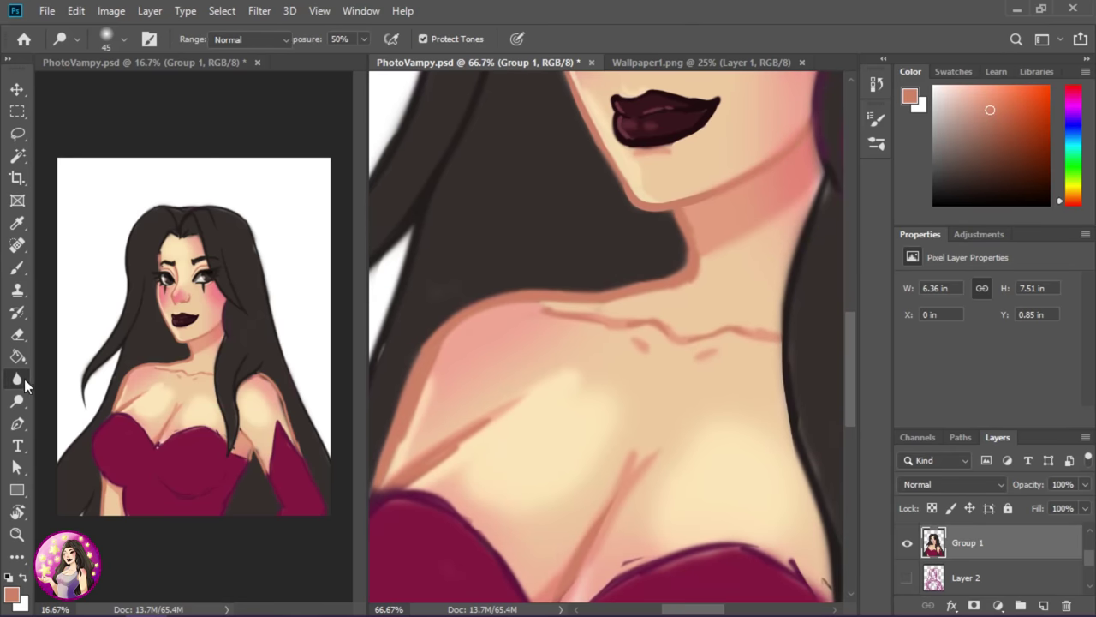
scroll(649, 397, down, 4)
scroll(649, 397, up, 1)
mouse_move(588, 365)
mouse_down()
mouse_move(626, 146)
mouse_move(634, 283)
mouse_up()
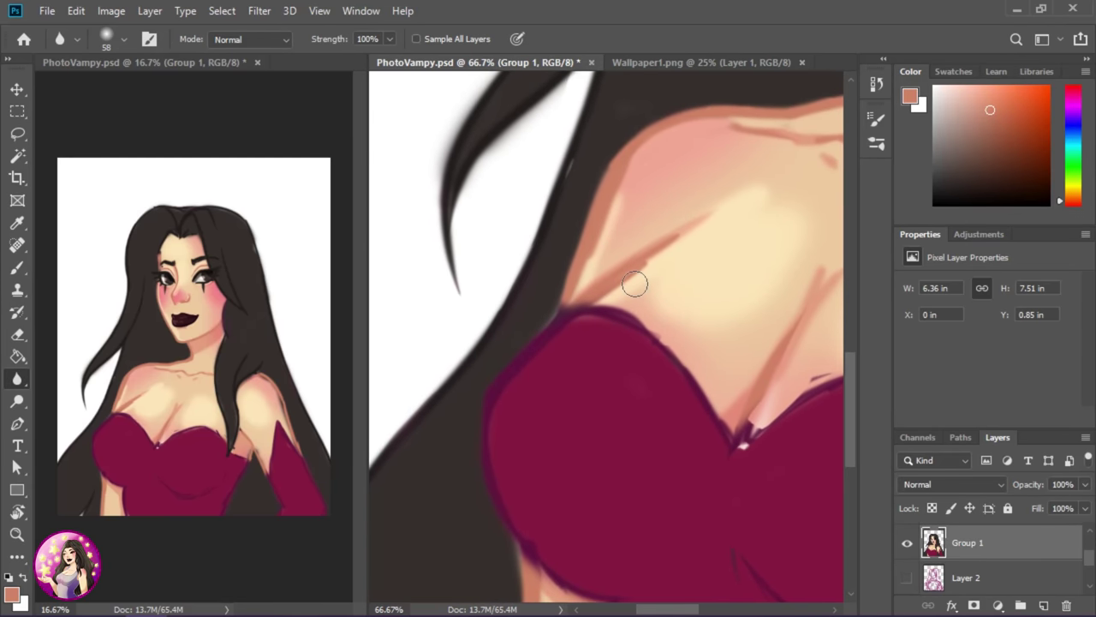
Soften the shoulder's right edge with peach near the collarbones
key(b)
alt+click(595, 267)
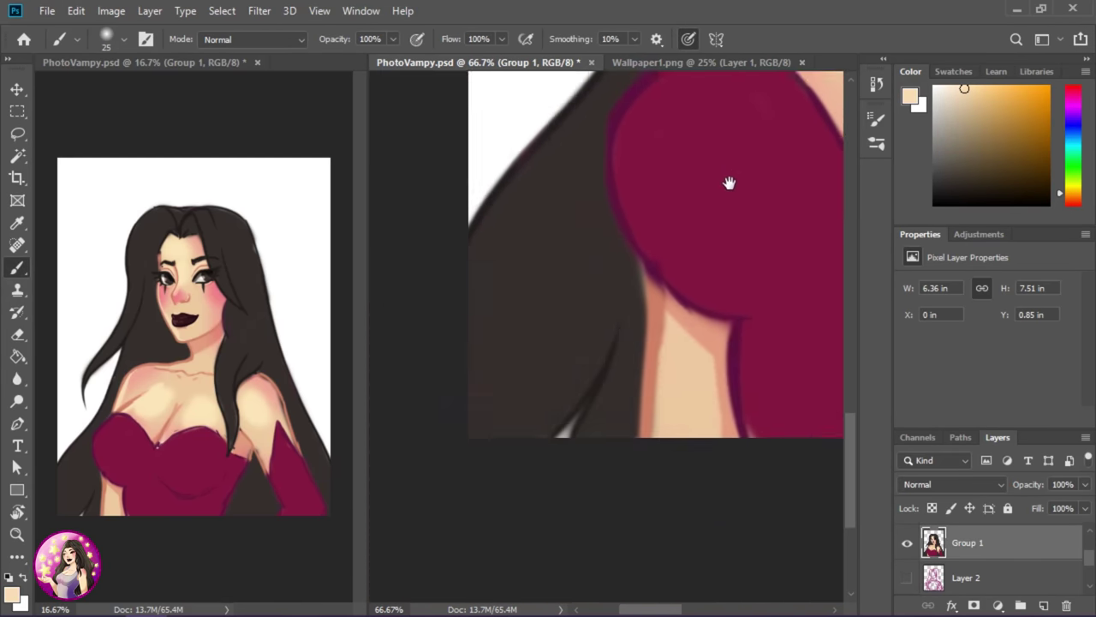
drag(729, 183, 606, 378)
scroll(675, 497, down, 3)
scroll(612, 217, left, 2)
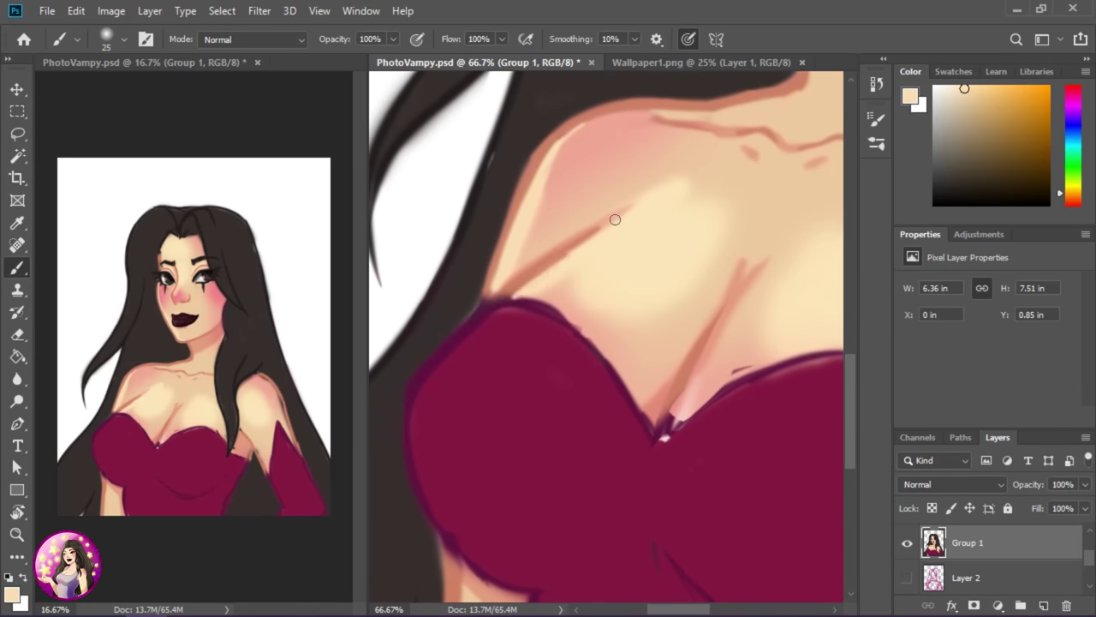
scroll(631, 318, down, 2)
scroll(631, 514, up, 3)
scroll(631, 368, right, 3)
scroll(631, 368, down, 3)
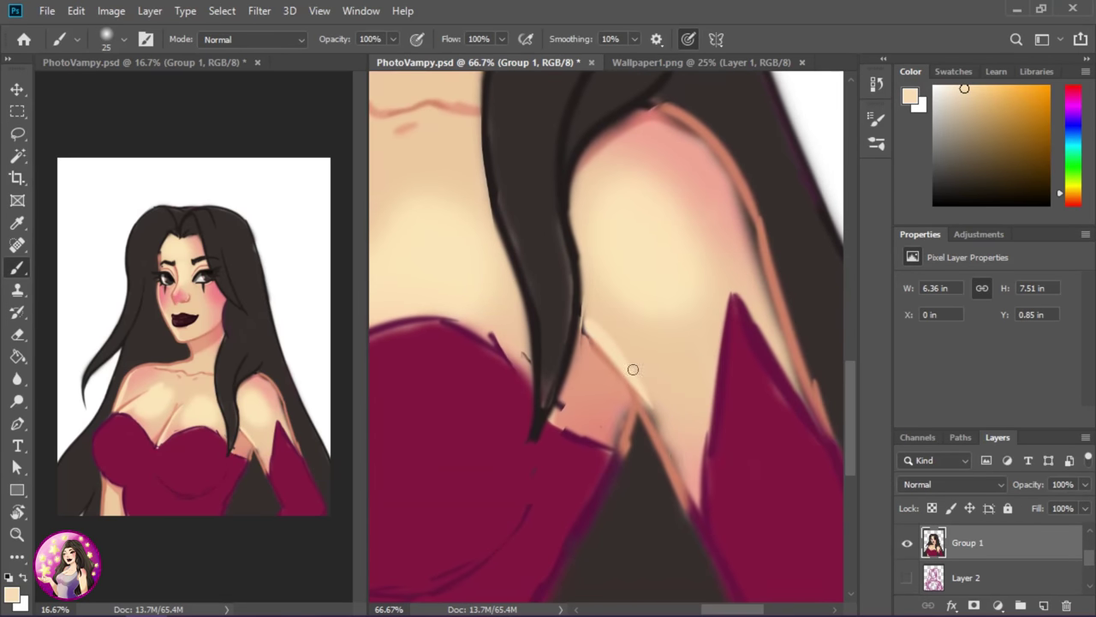
scroll(649, 447, down, 1)
alt+click(649, 446)
mouse_move(617, 191)
mouse_down()
mouse_move(676, 235)
mouse_move(719, 325)
mouse_move(762, 467)
mouse_up()
Sample a lighter skin colour and undo an accidental move of the figure
alt+click(711, 334)
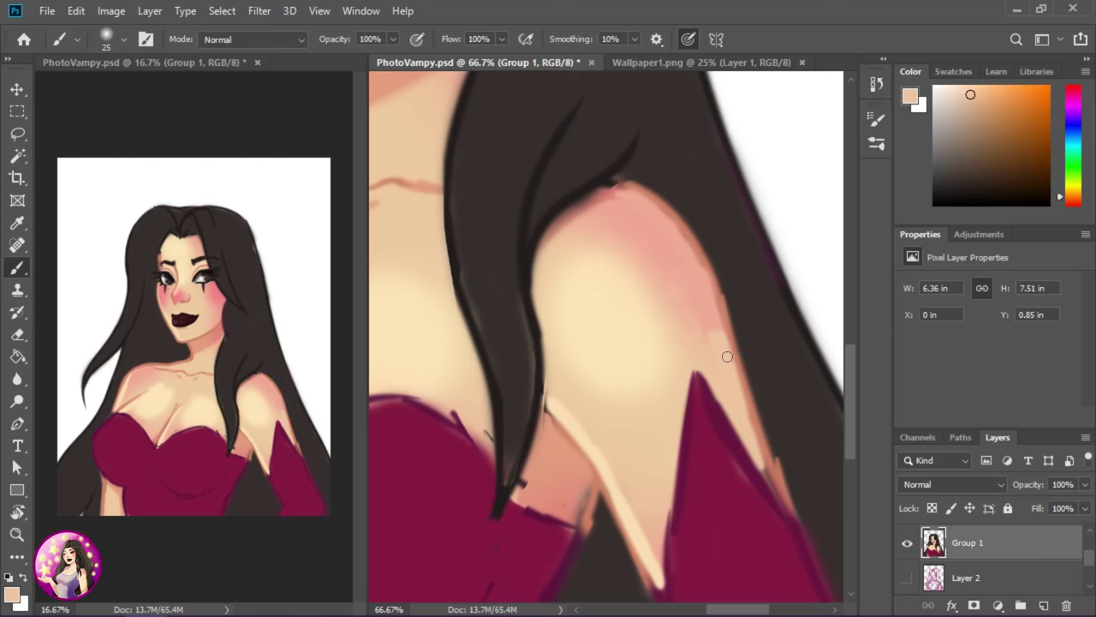
key(r)
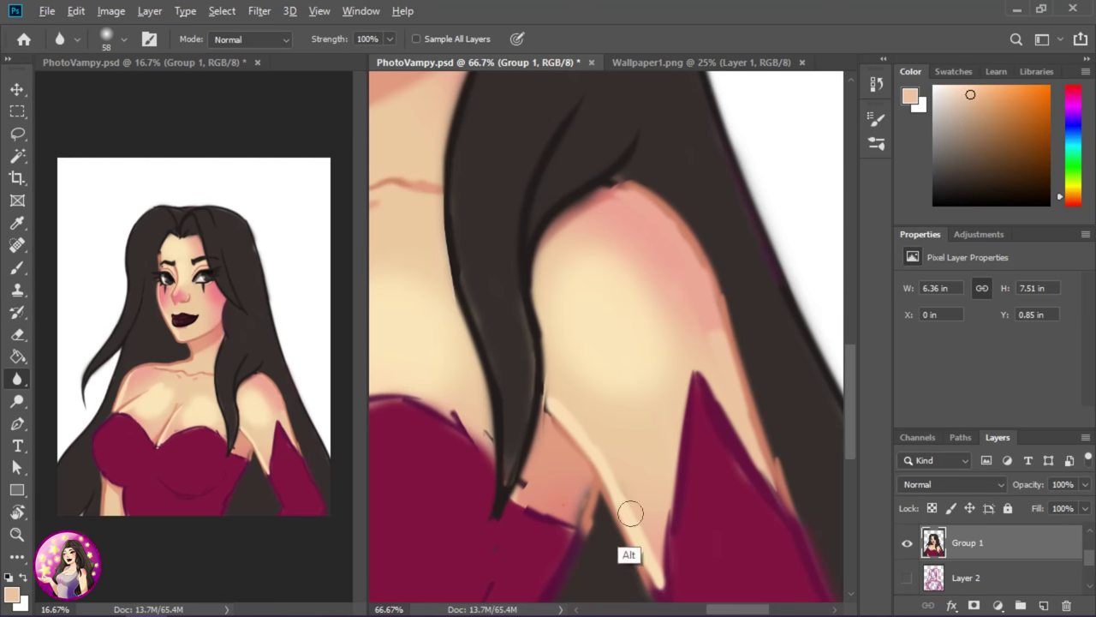
key(b)
alt+click(630, 514)
drag(698, 279, 734, 375)
key(ctrl+z)
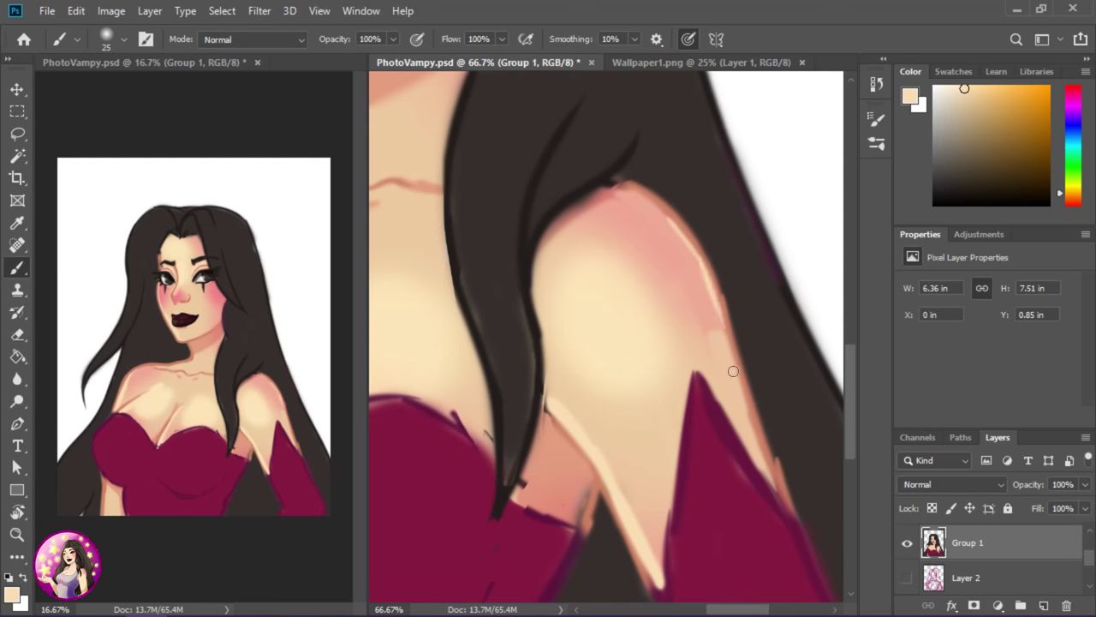
Sample the crimson dress colour from the bodice
scroll(698, 372, left, 5)
scroll(697, 371, down, 2)
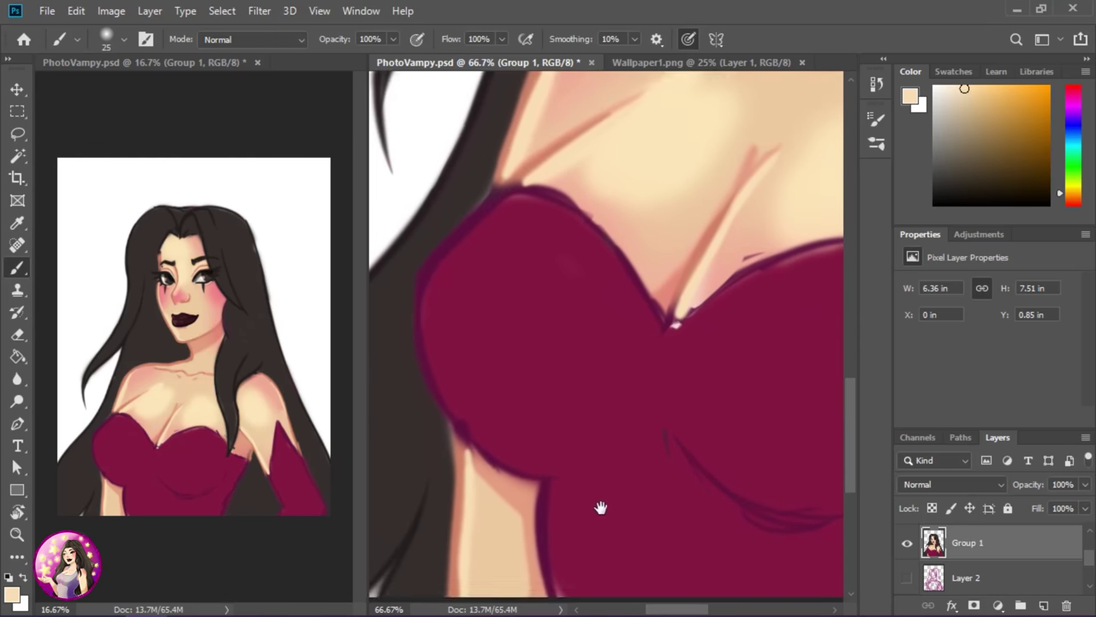
alt+click(449, 273)
Sample a dark maroon from the dress and set the brush to 9 pixels
scroll(510, 479, right, 4)
scroll(511, 479, down, 1)
right_click(666, 448)
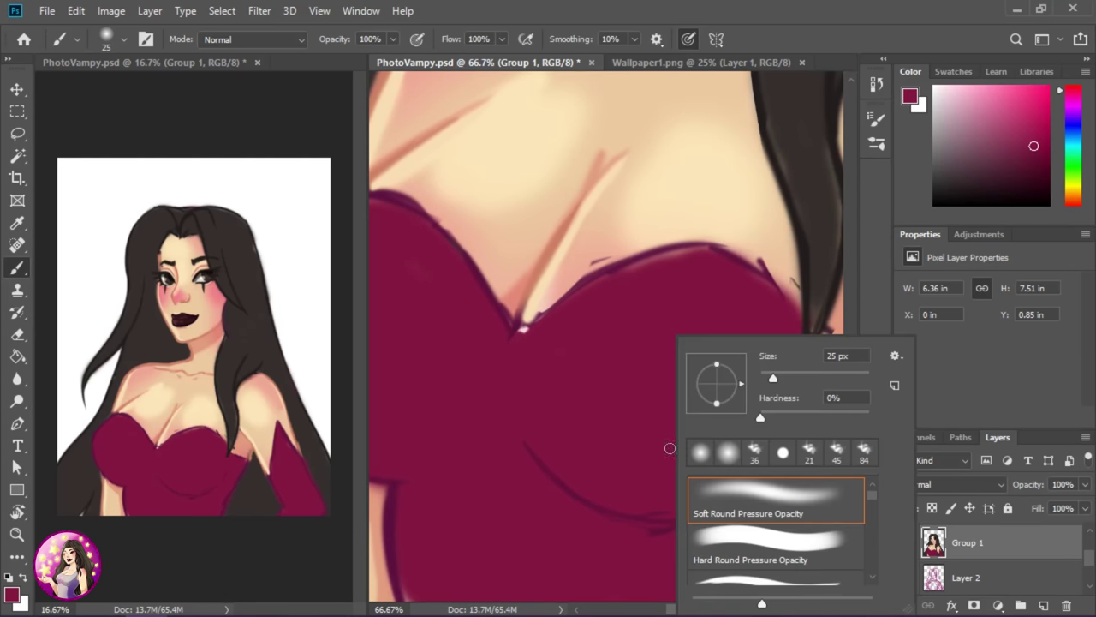
key(Escape)
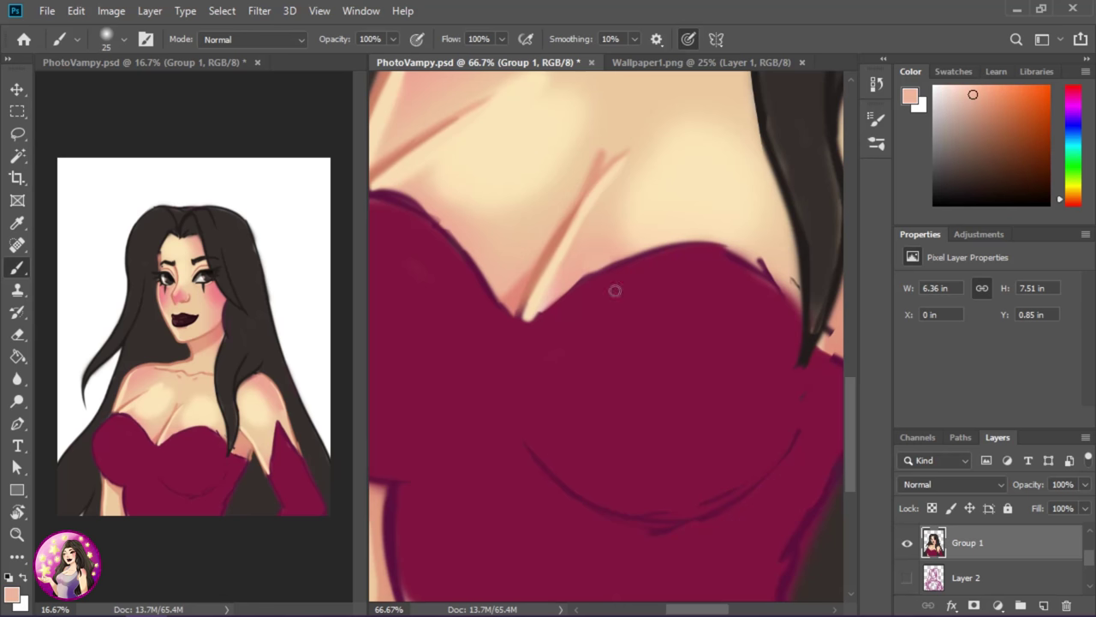
alt+click(600, 294)
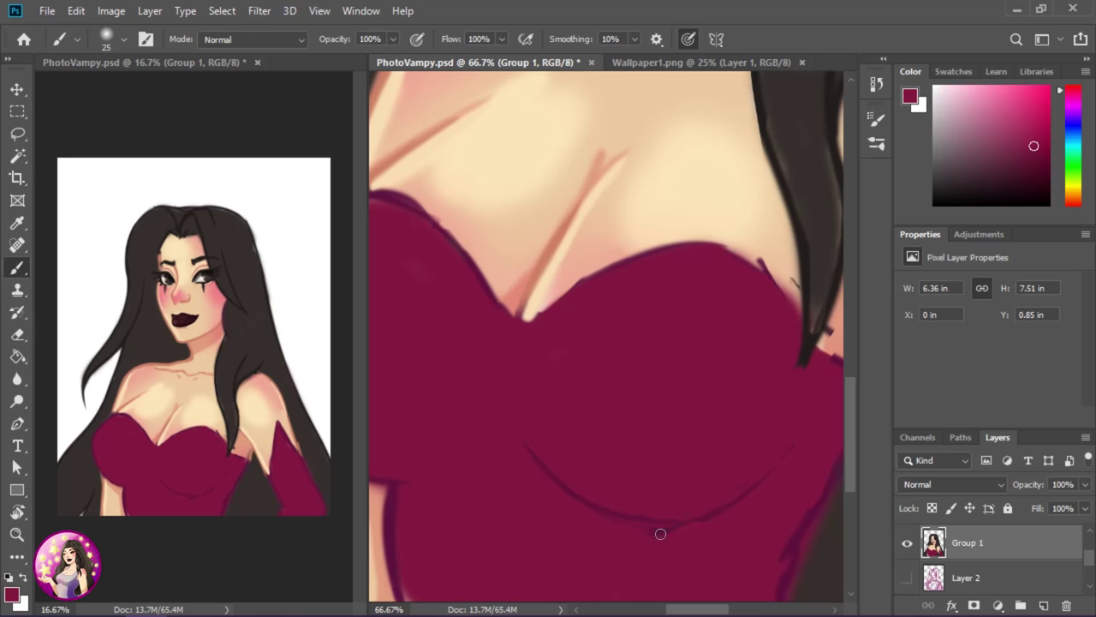
scroll(753, 500, up, 2)
scroll(511, 430, left, 3)
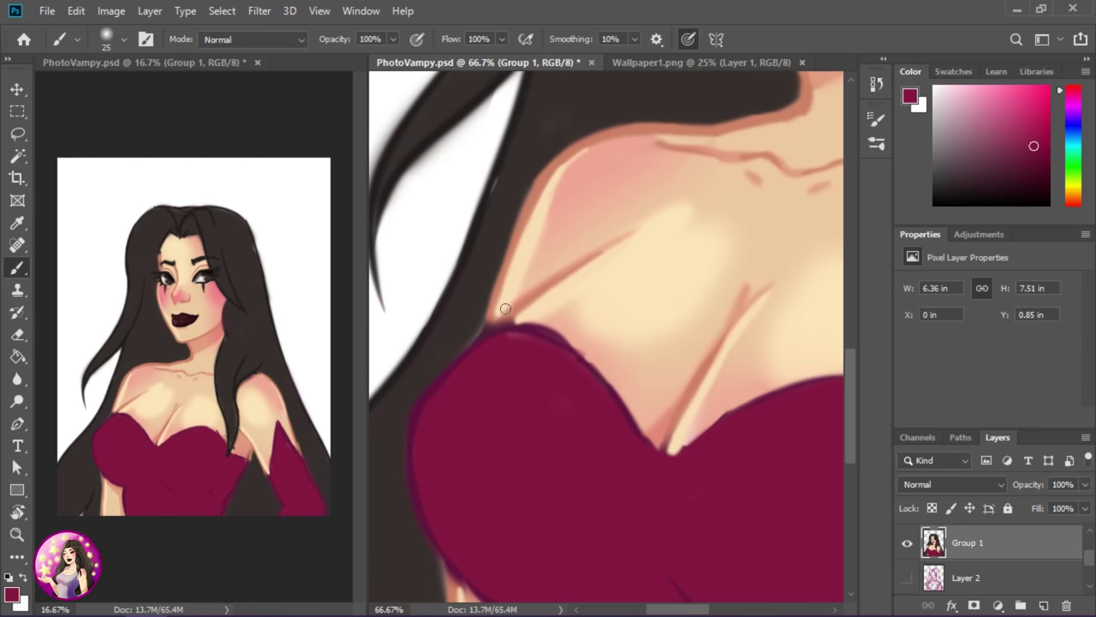
alt+click(498, 365)
alt+click(443, 367)
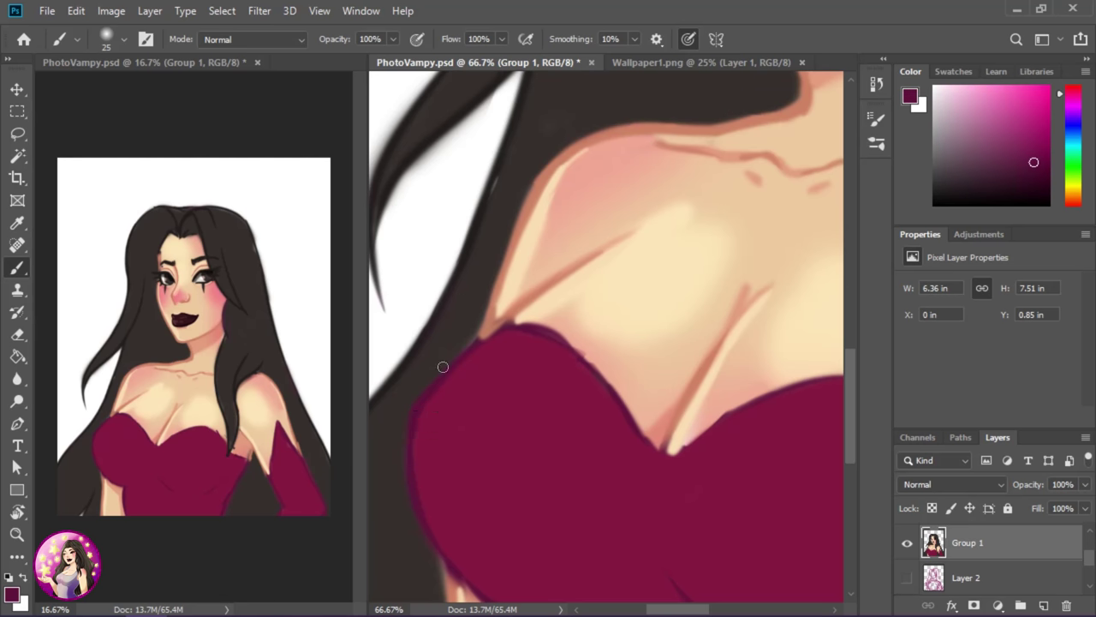
right_click(458, 502)
drag(638, 380, 630, 380)
key(Return)
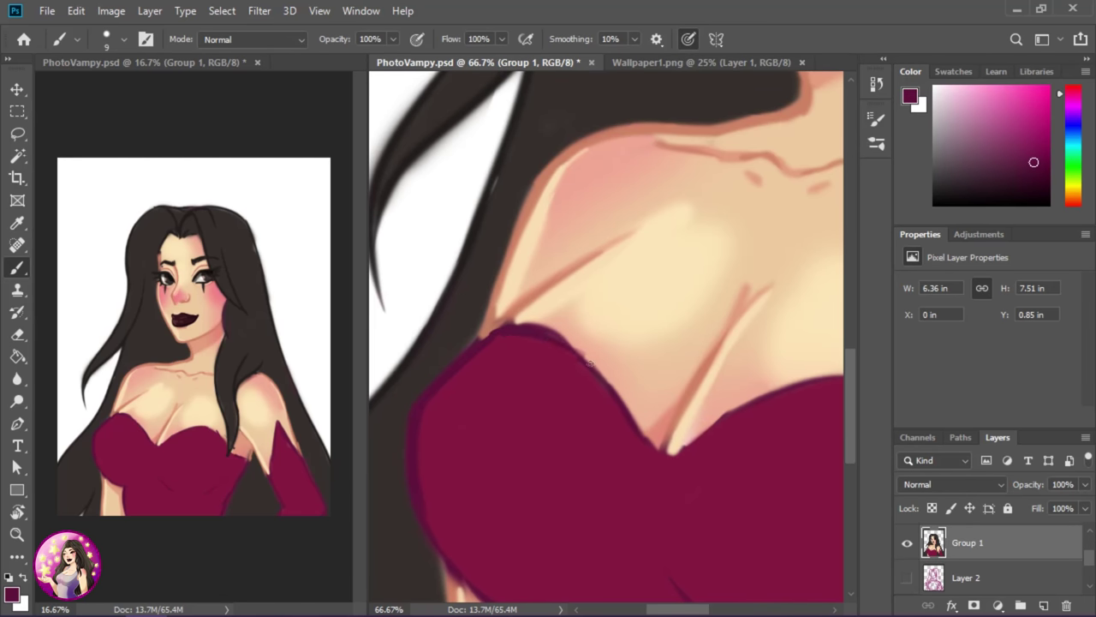
Outline the bodice top edge and bust seams in a rotated view, then add a layer above Group 1
scroll(590, 364, down, 2)
scroll(580, 371, right, 1)
scroll(670, 386, down, 2)
scroll(473, 353, left, 1)
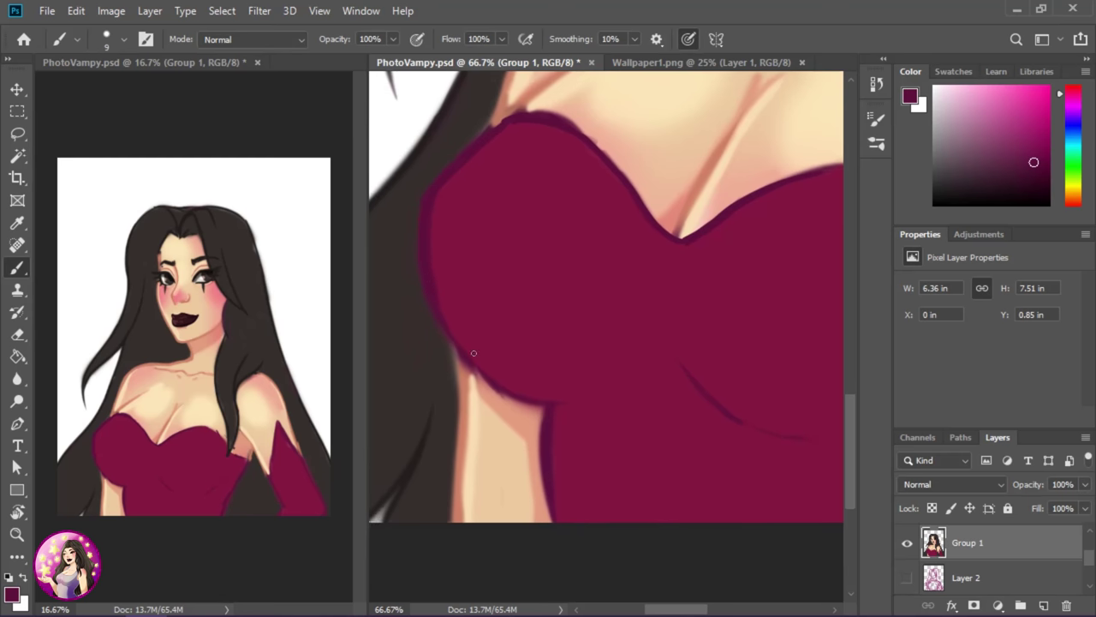
scroll(478, 369, right, 1)
scroll(609, 399, right, 1)
scroll(715, 431, right, 2)
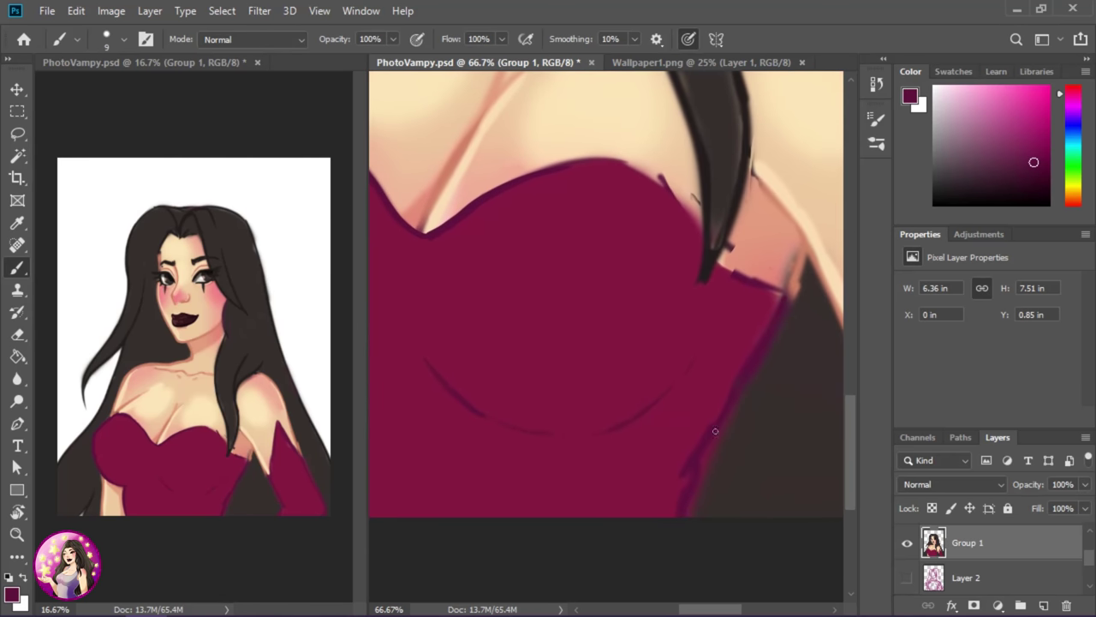
scroll(565, 429, down, 1)
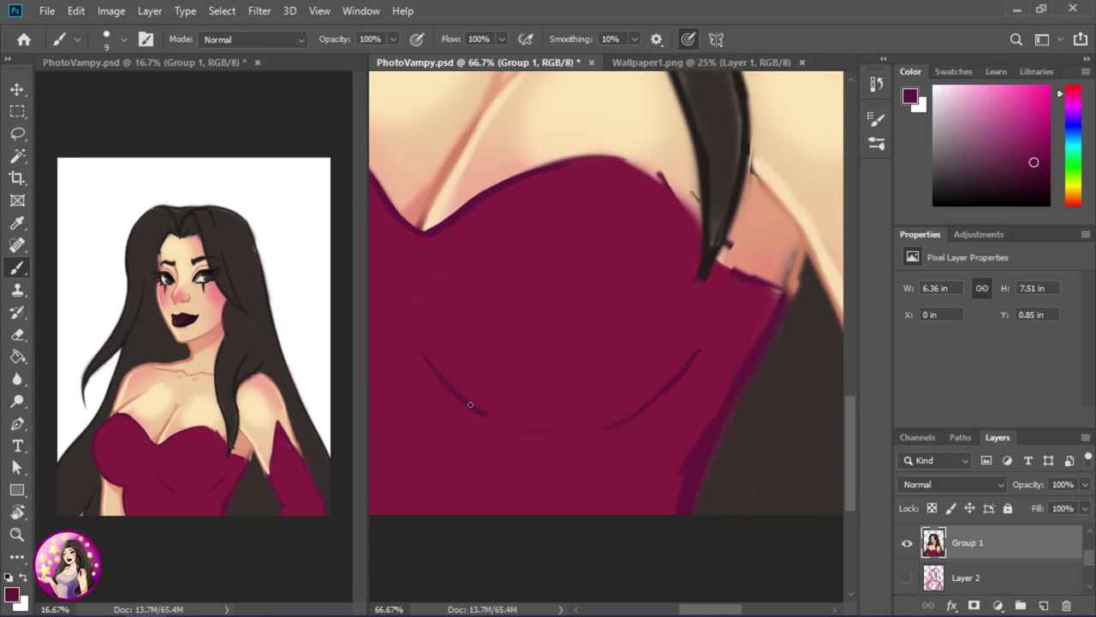
key(r)
drag(560, 406, 567, 255)
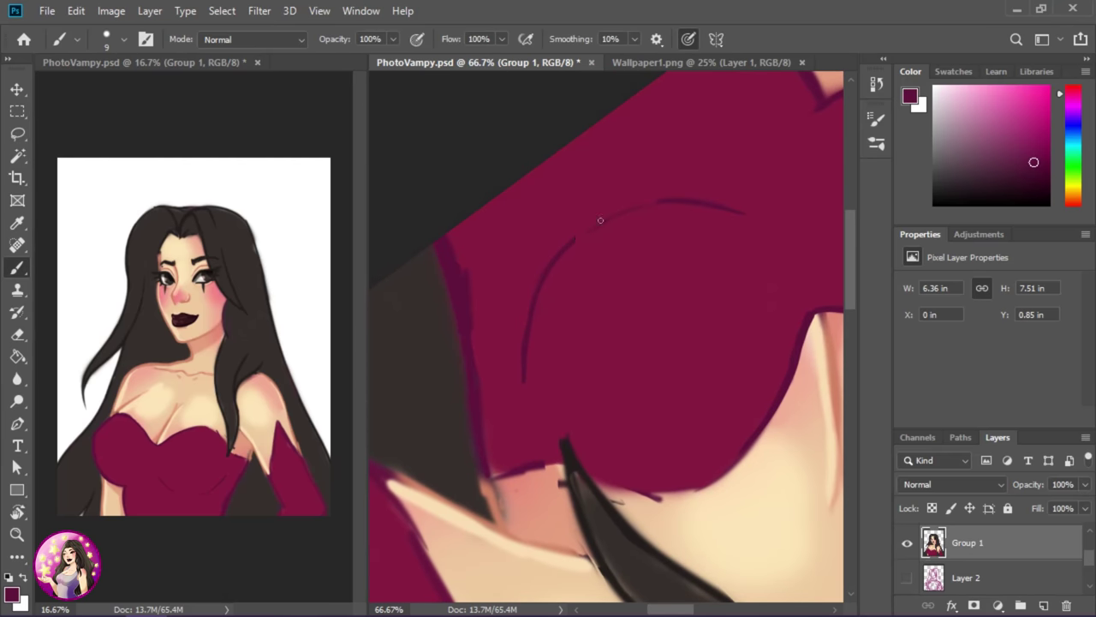
right_click(604, 334)
key(Escape)
key(r)
key(b)
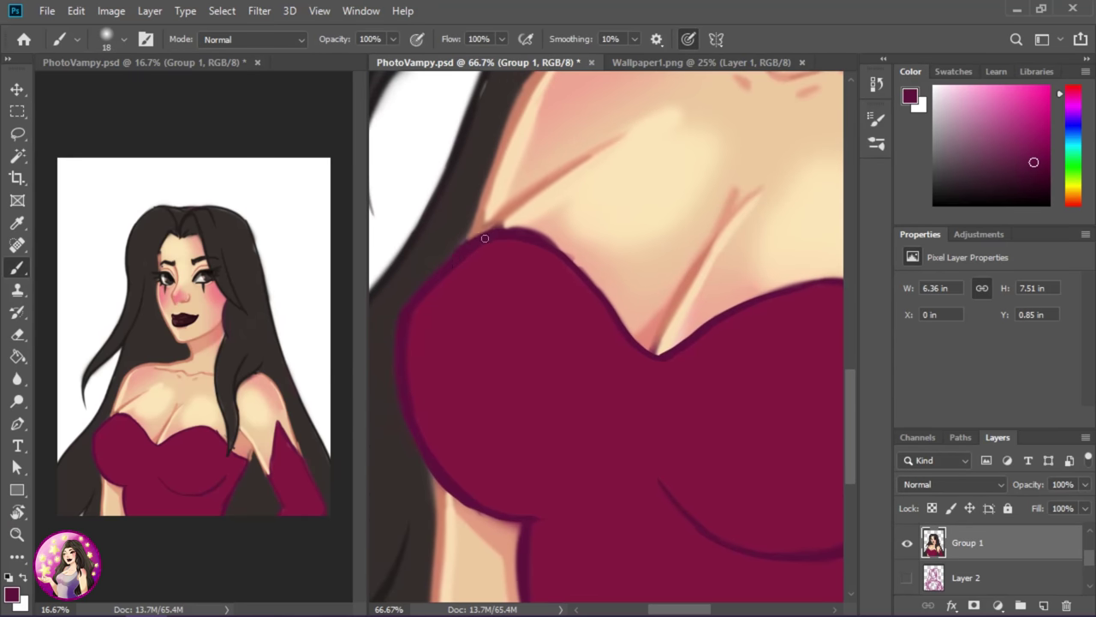
click(1044, 606)
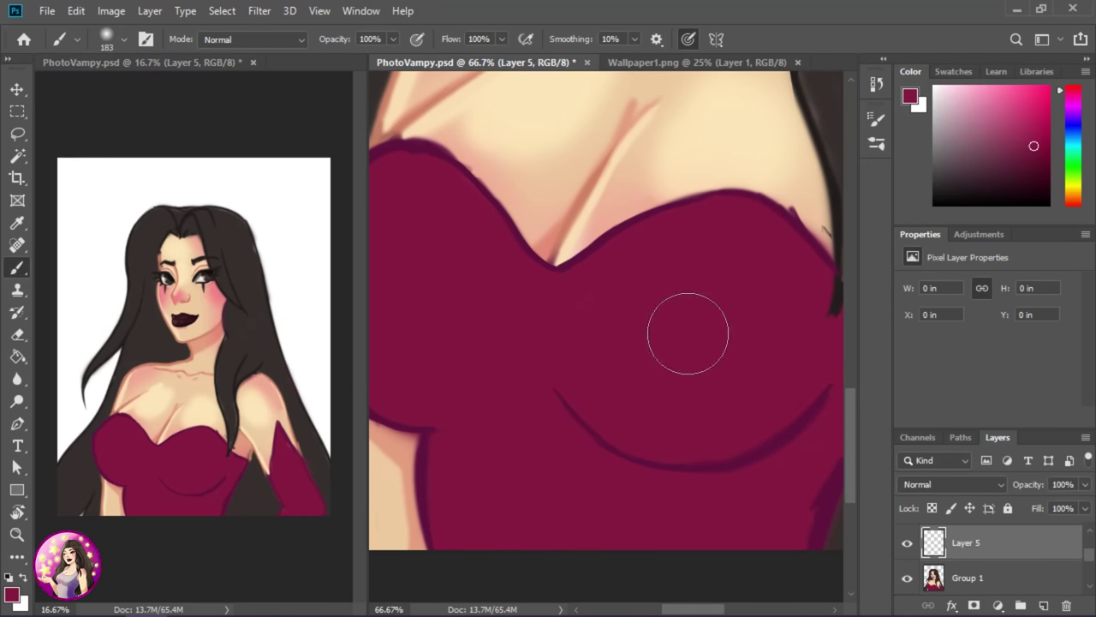
Paint soft light-pink highlights across the bodice with a 193-pixel brush at 55% opacity
click(124, 39)
drag(137, 94, 188, 100)
alt+click(696, 342)
key(5)
key(5)
key(ctrl+minus)
drag(489, 281, 642, 330)
drag(551, 269, 602, 341)
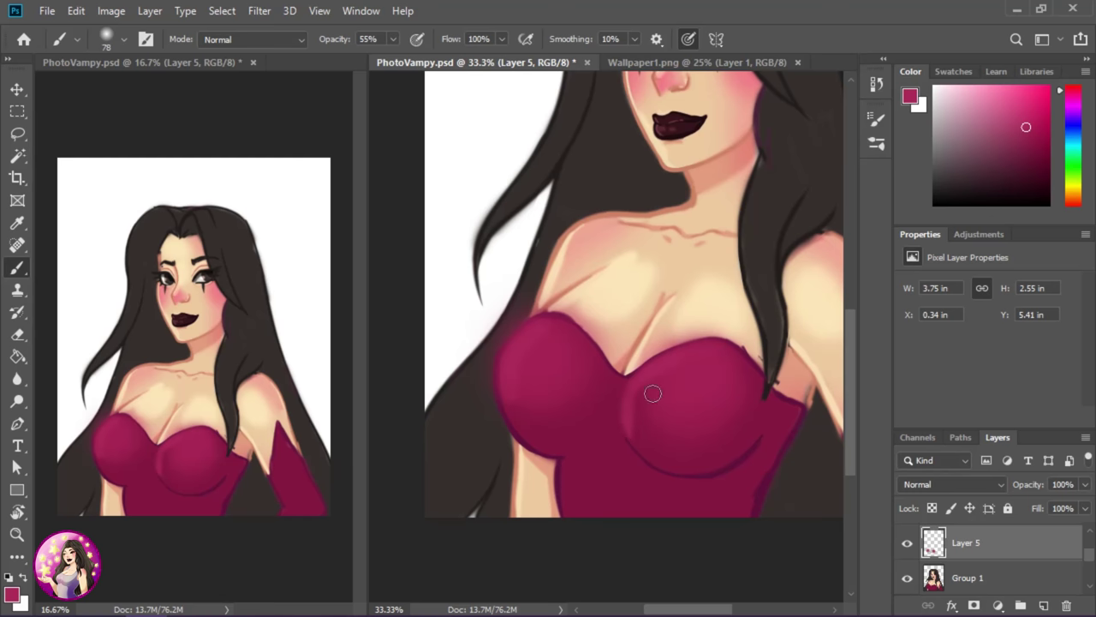
drag(652, 393, 694, 337)
On a new layer, shade under the bust in darker pink with a 174-pixel brush
key(ctrl+shift+alt+n)
alt+click(597, 229)
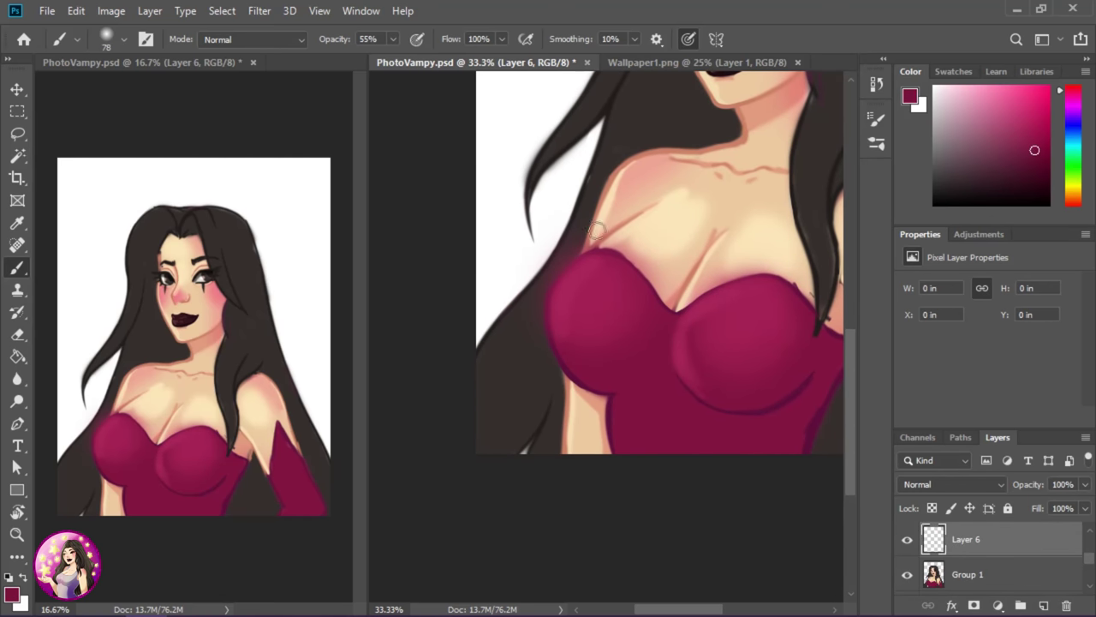
click(124, 38)
click(622, 382)
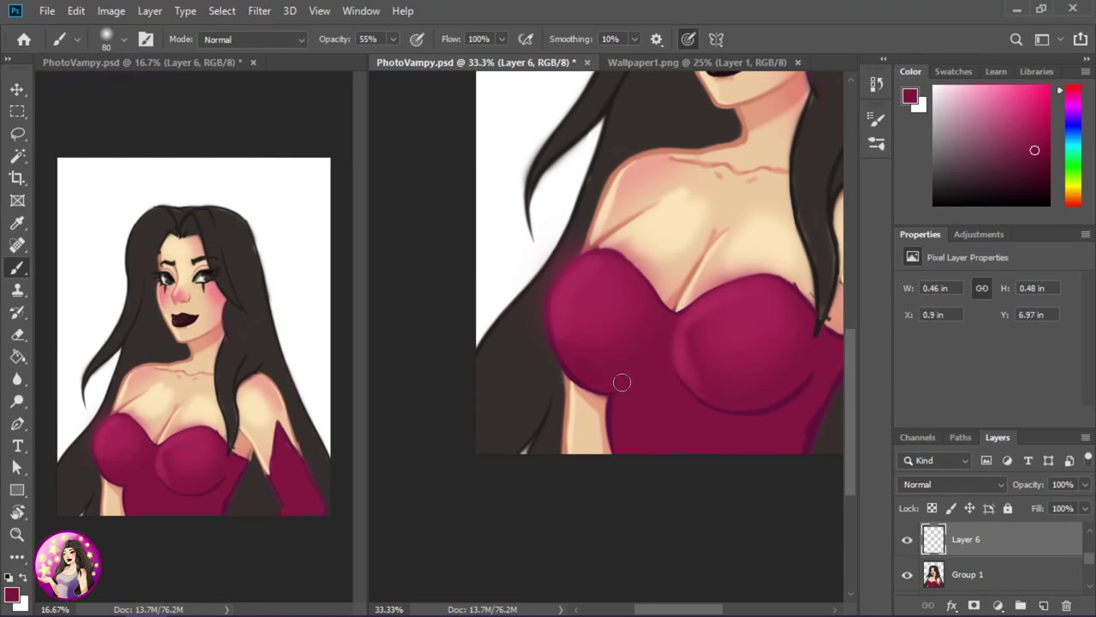
right_click(671, 418)
click(637, 394)
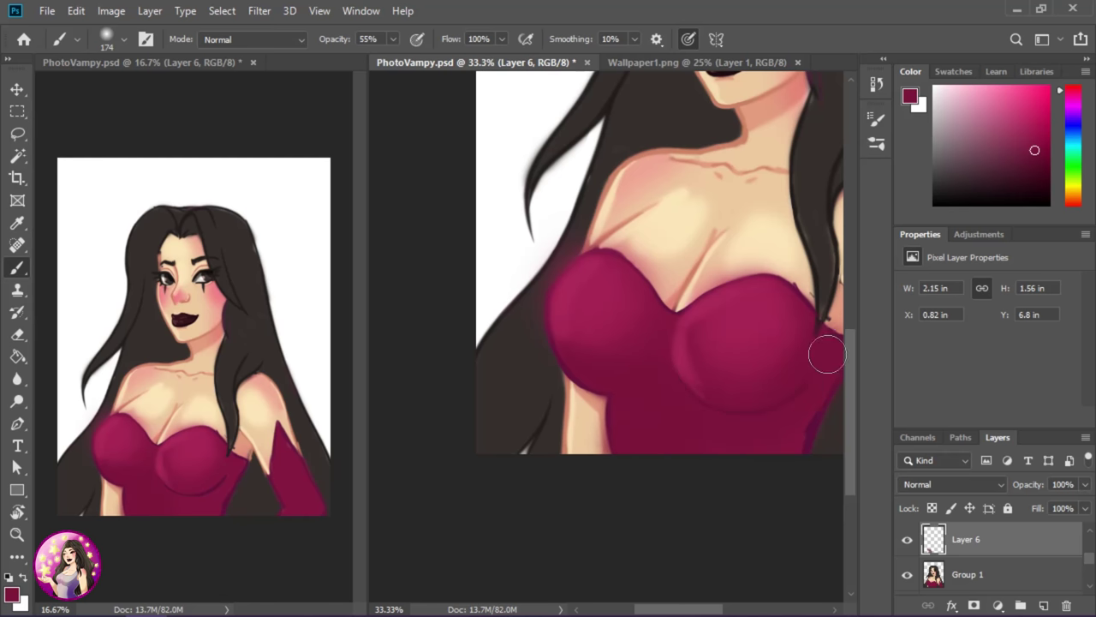
drag(826, 354, 710, 534)
Tidy spill at the bodice edges with the Eraser on Layer 6 and Group 1
key(e)
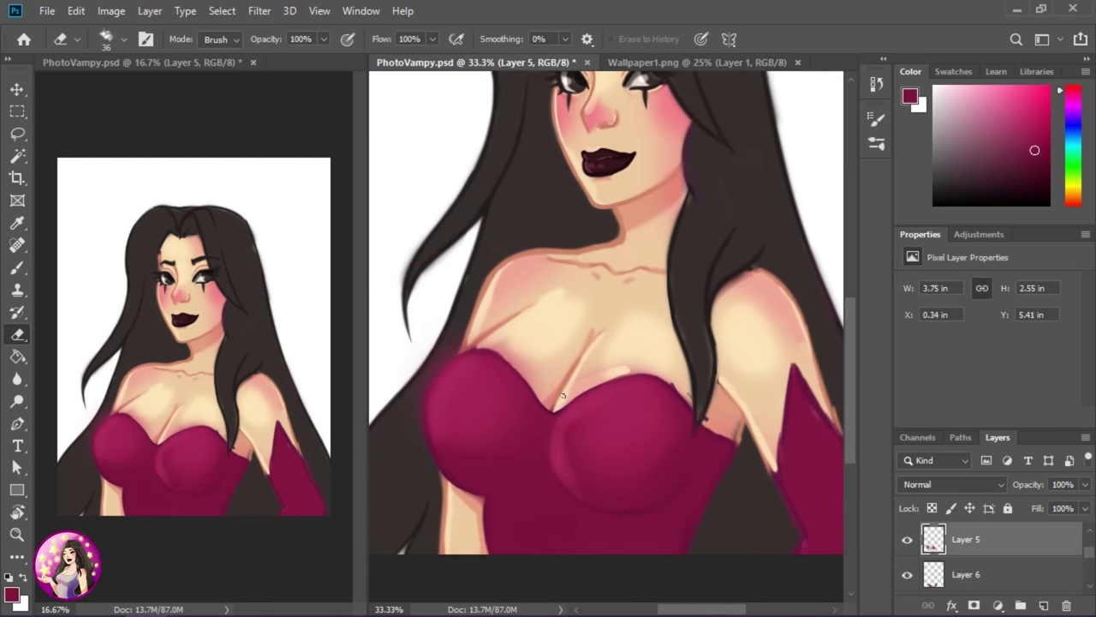
scroll(554, 385, down, 1)
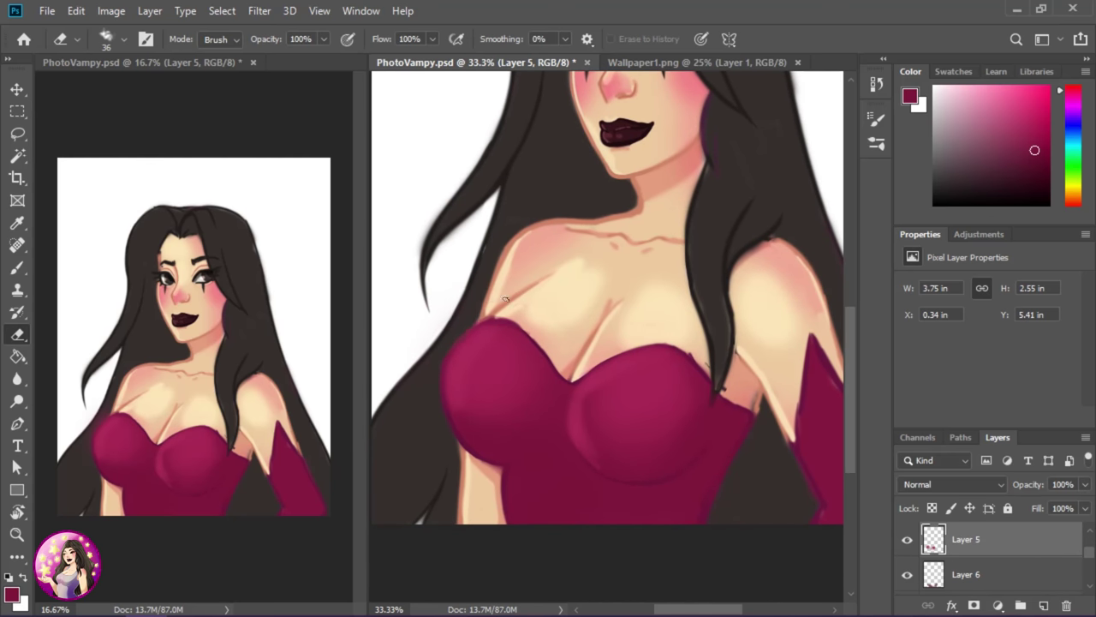
scroll(505, 299, down, 2)
scroll(766, 442, right, 3)
click(966, 574)
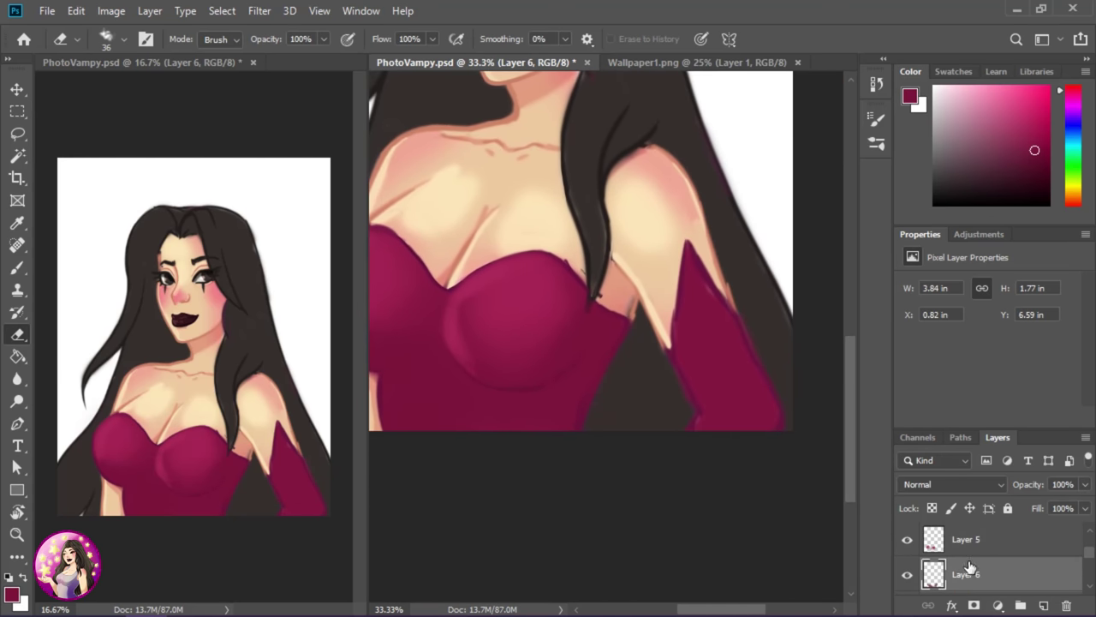
key(b)
key(e)
click(1007, 550)
key(b)
scroll(737, 423, up, 1)
Set up an 18-pixel Hard Round Pressure Opacity brush at 100% opacity
key(alt+bracketleft)
key(alt+bracketleft)
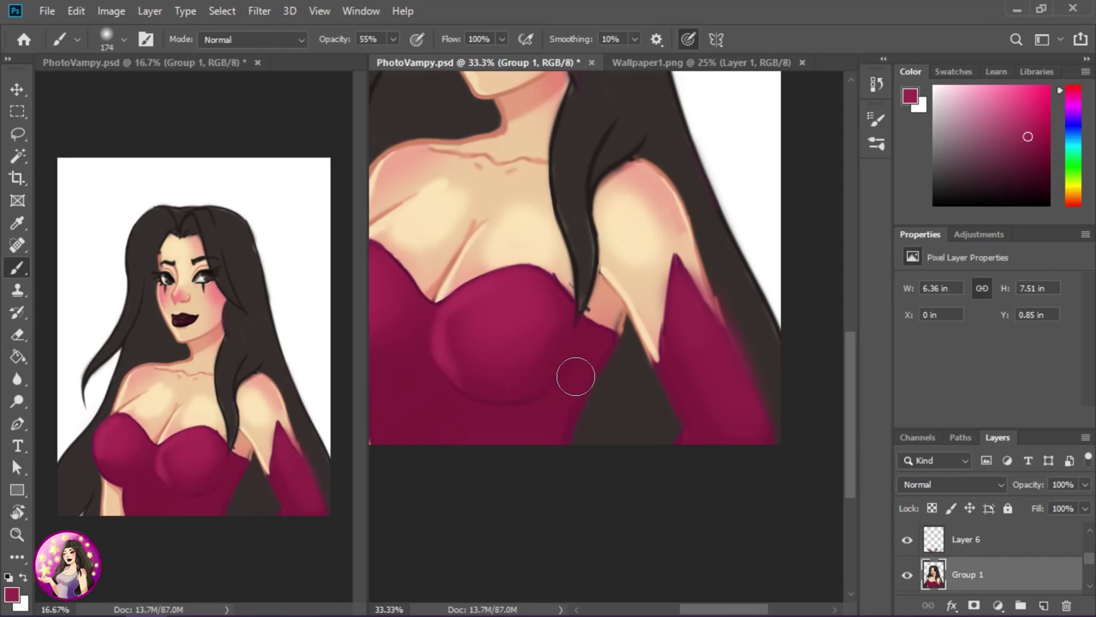
scroll(575, 377, up, 1)
scroll(631, 453, up, 2)
scroll(543, 386, right, 3)
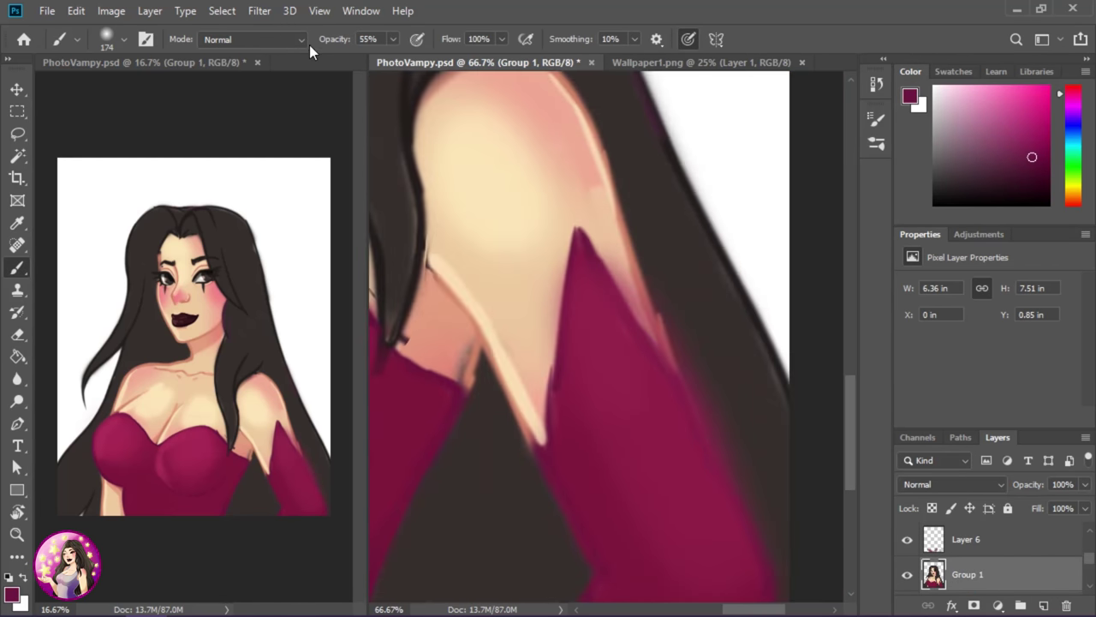
right_click(667, 334)
click(754, 557)
key(Return)
key(0)
click(124, 38)
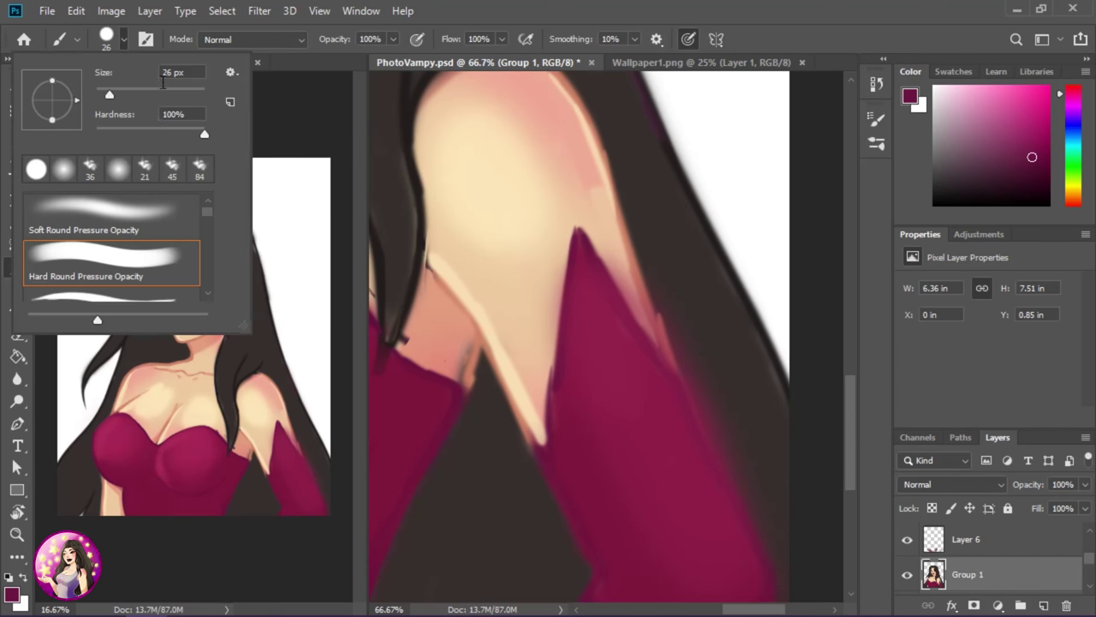
text(18)
key(Return)
scroll(606, 306, right, 1)
scroll(534, 231, down, 3)
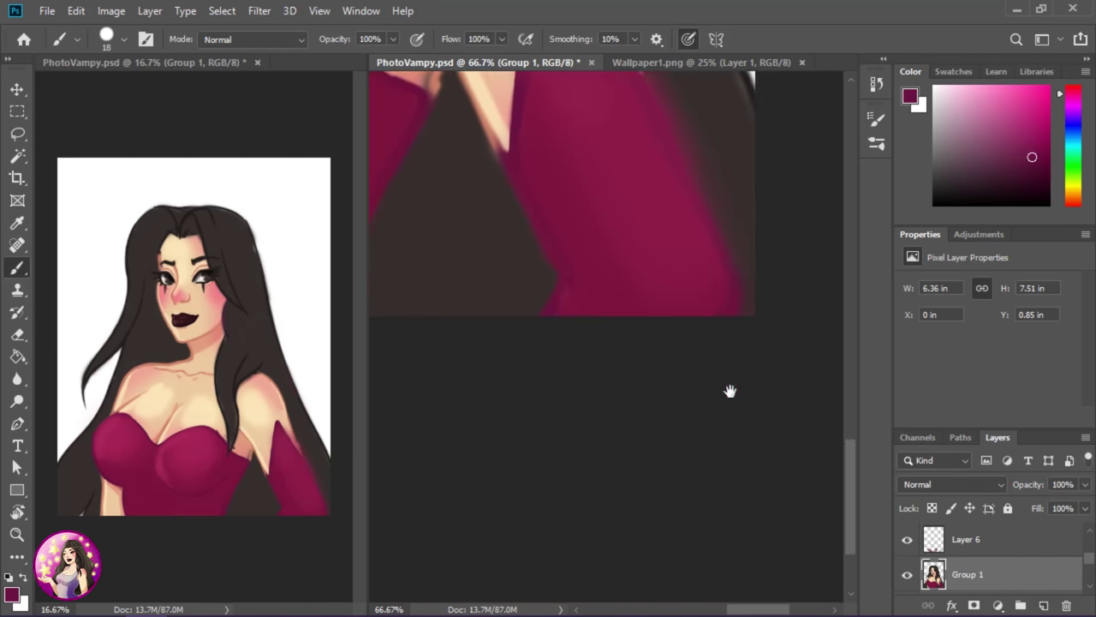
Erase stray paint along the chest and dress edge
key(alt+bracketright)
key(e)
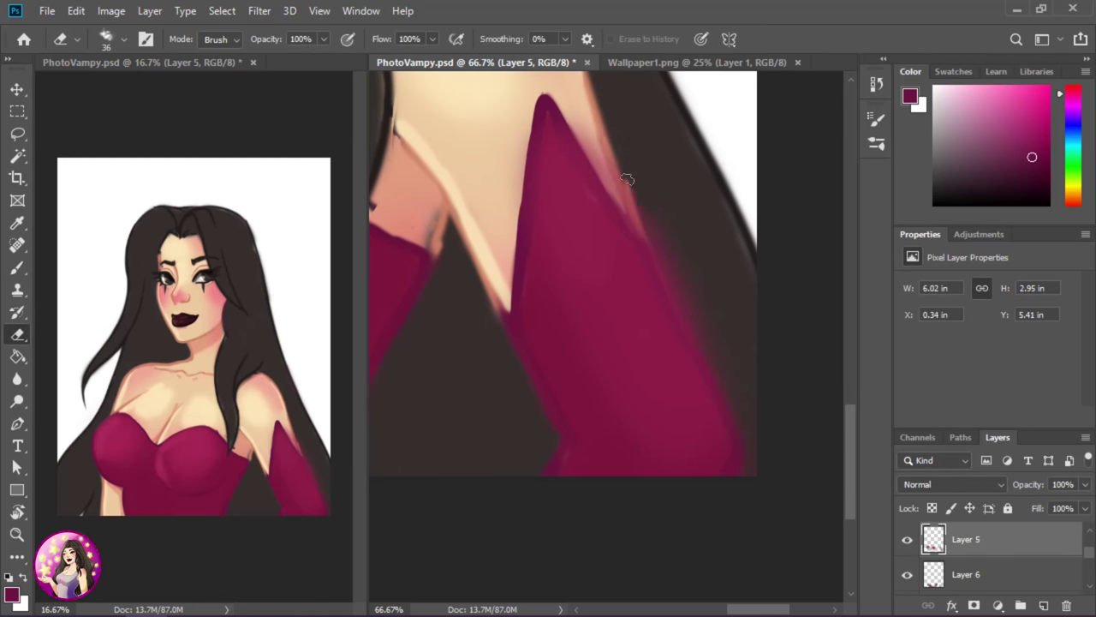
drag(679, 261, 744, 479)
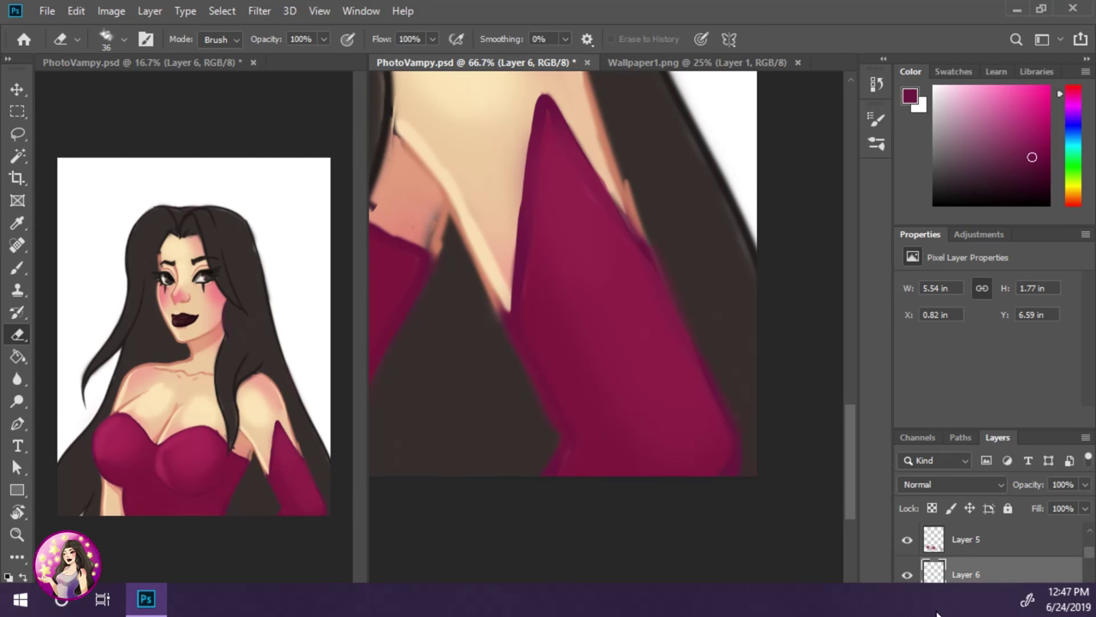
key(ctrl+g)
drag(574, 370, 699, 492)
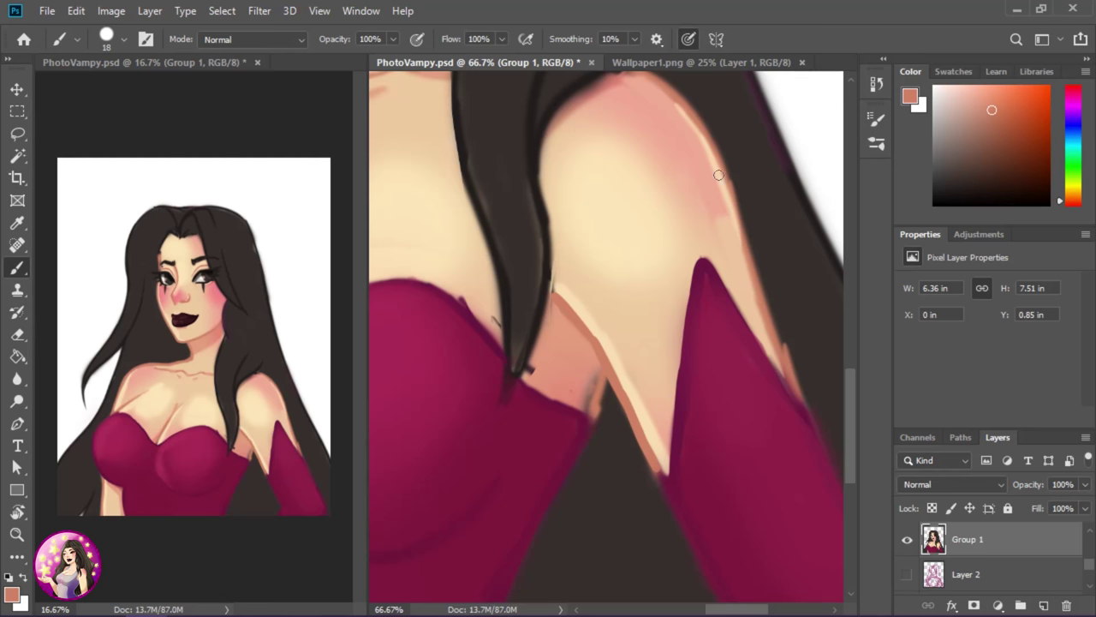
key(e)
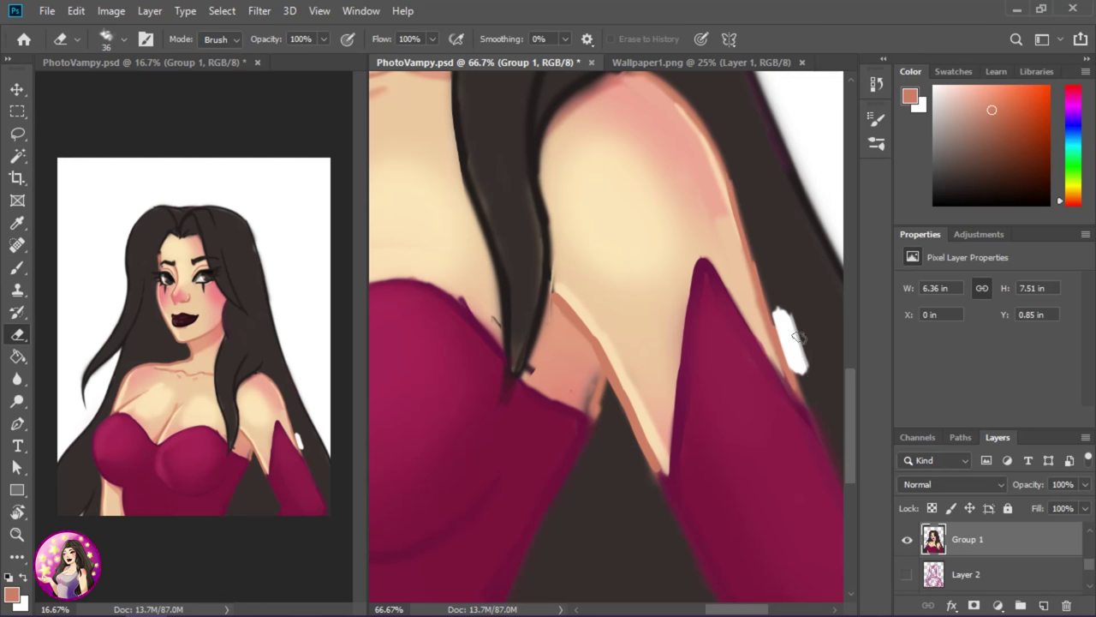
drag(784, 308, 797, 386)
key(Return)
key(b)
Paint sampled salmon along the shoulder and light cream skin just above the dress edge
alt+click(796, 296)
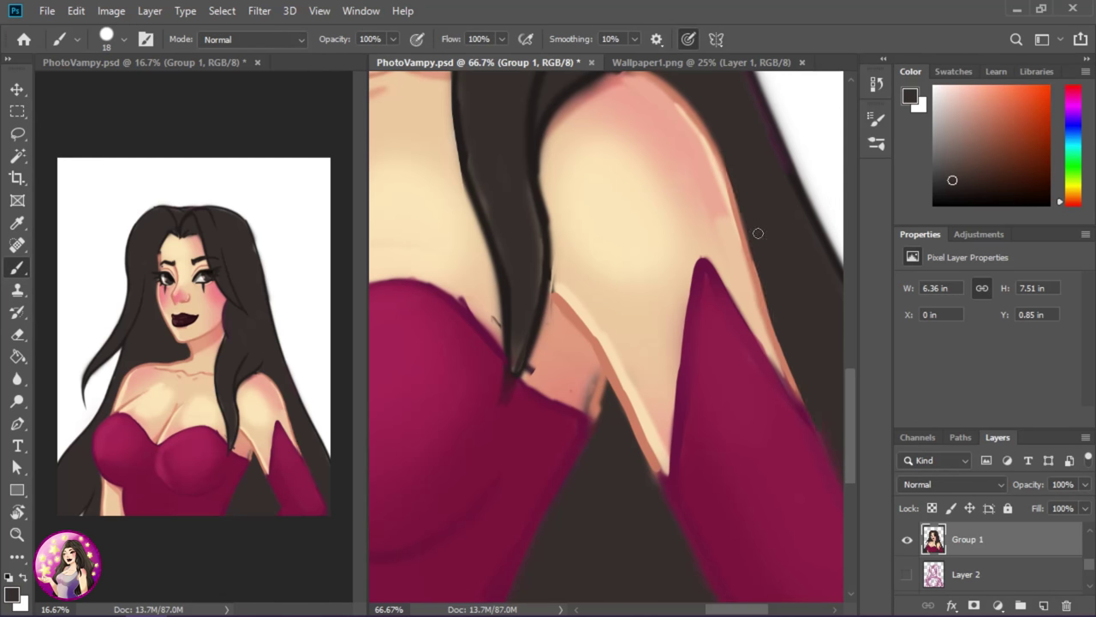
scroll(758, 233, down, 1)
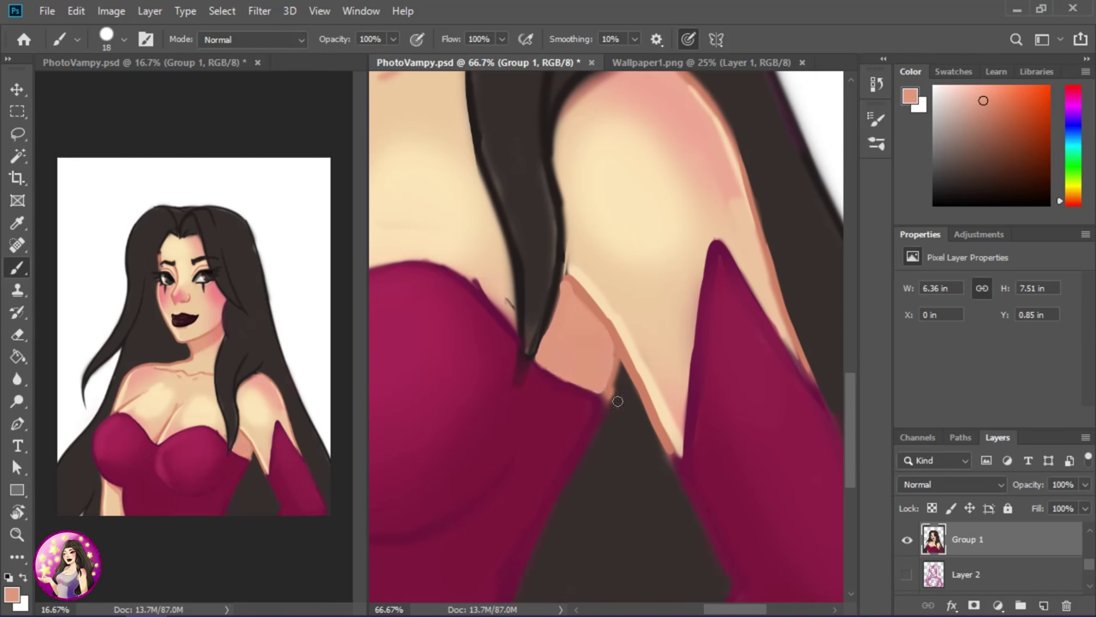
alt+click(615, 368)
drag(605, 399, 610, 379)
scroll(600, 385, up, 5)
scroll(599, 386, left, 5)
alt+click(594, 389)
alt+click(548, 375)
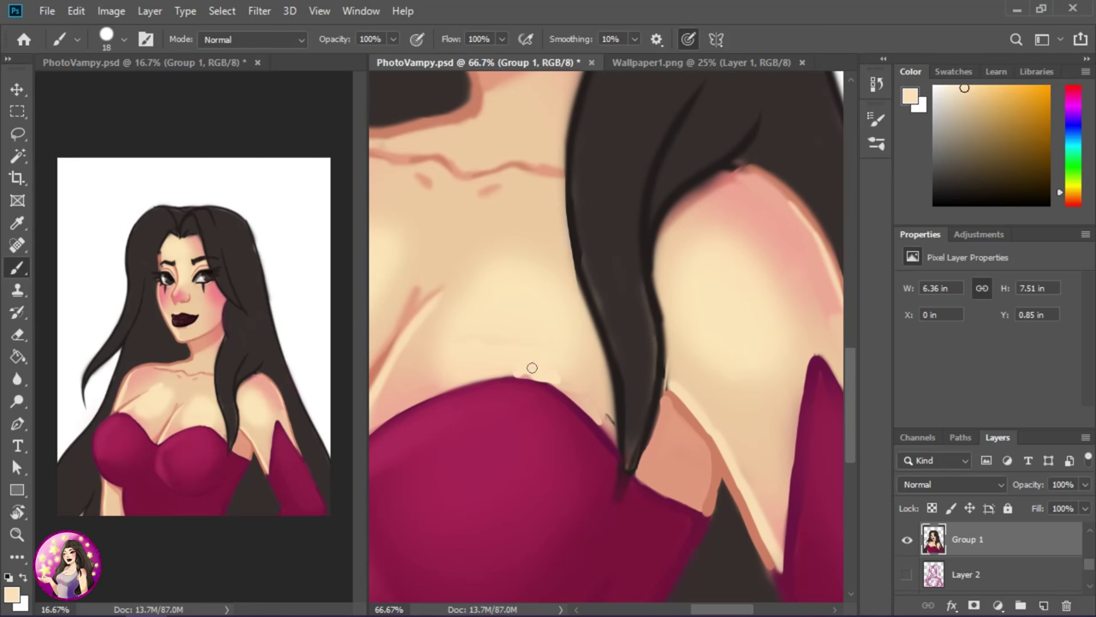
scroll(555, 374, left, 4)
ctrl+click(555, 374)
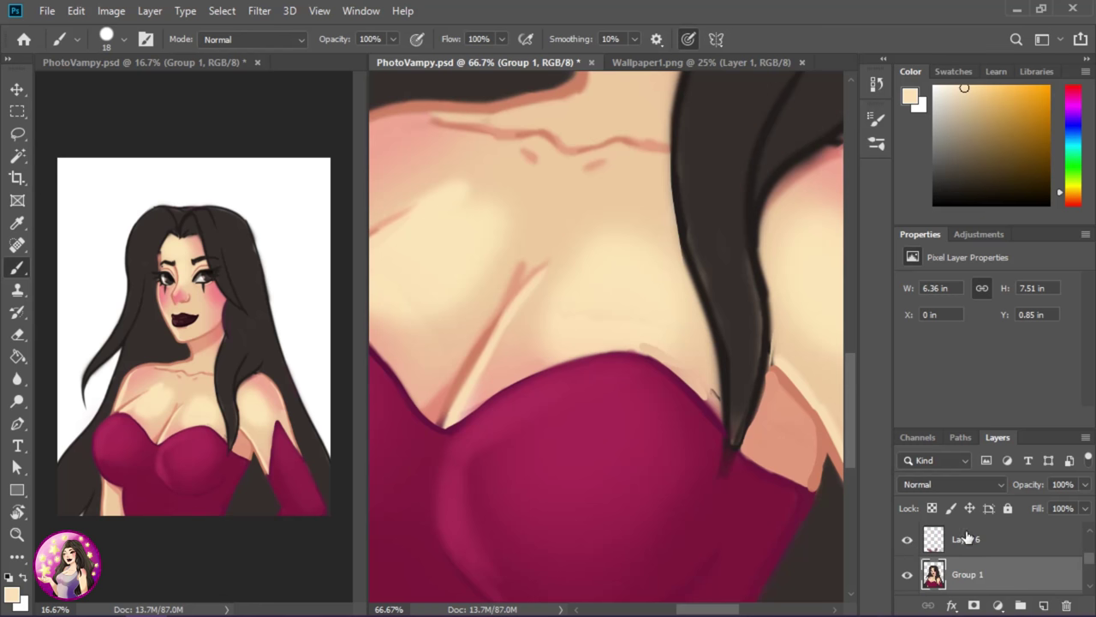
key(e)
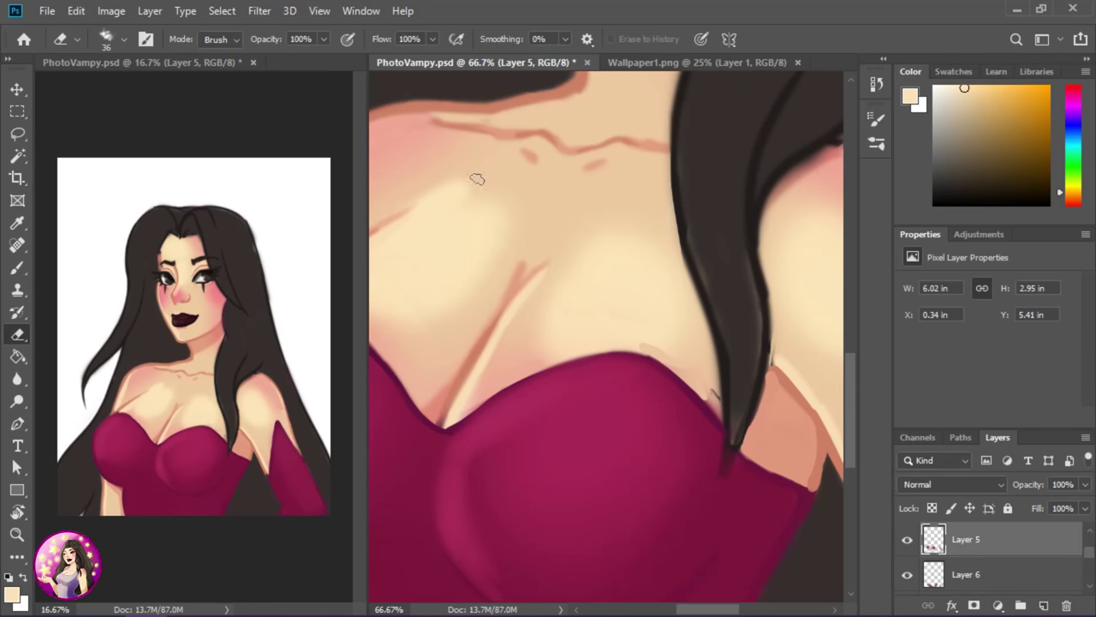
ctrl+click(477, 179)
key(b)
drag(625, 347, 666, 354)
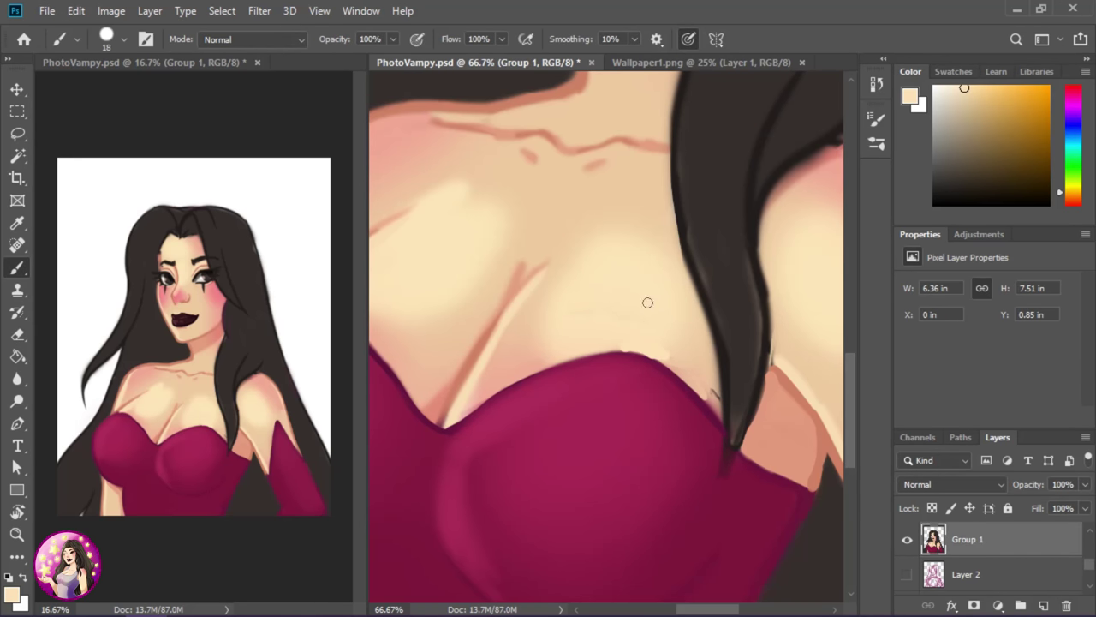
Blur the dress edge and retouch peach skin where the dress meets the hair
alt+click(621, 353)
click(28, 380)
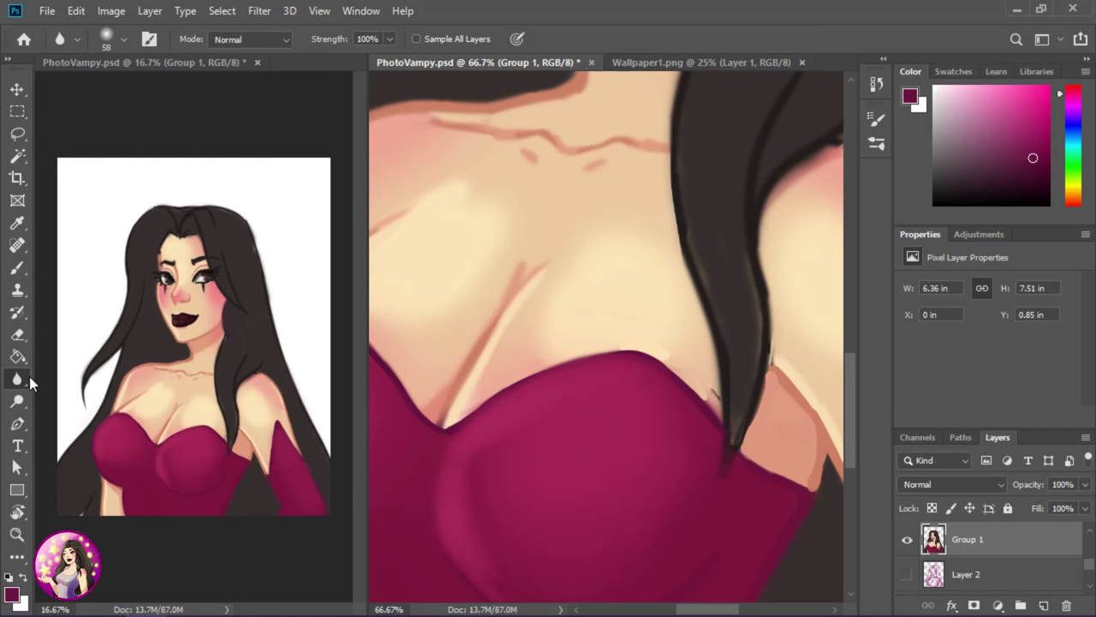
key(b)
alt+click(707, 390)
drag(702, 376, 719, 417)
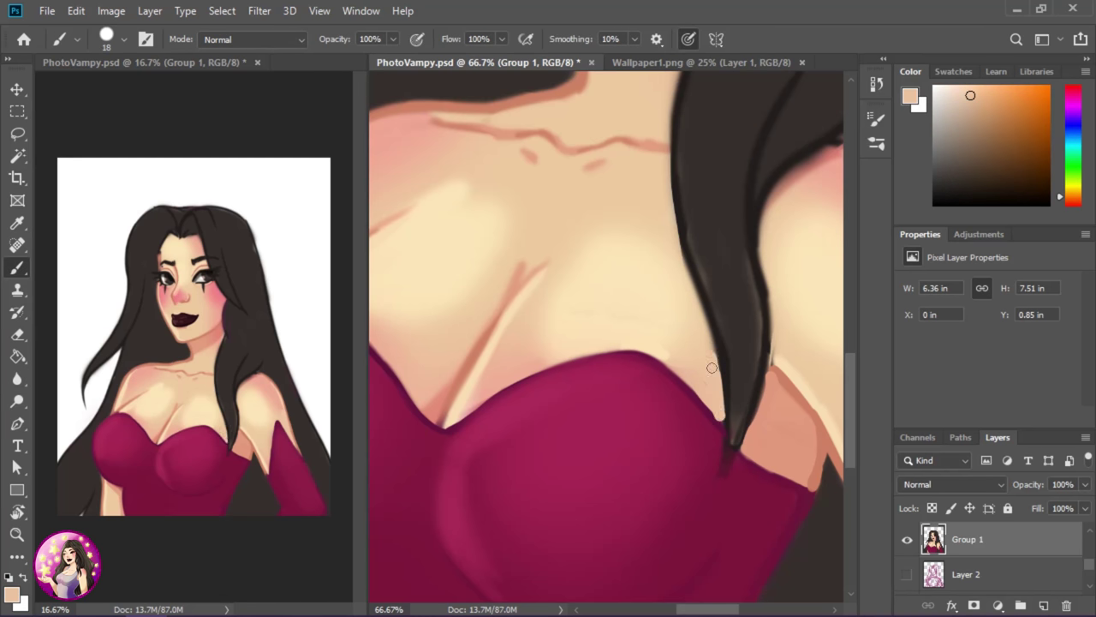
key(r)
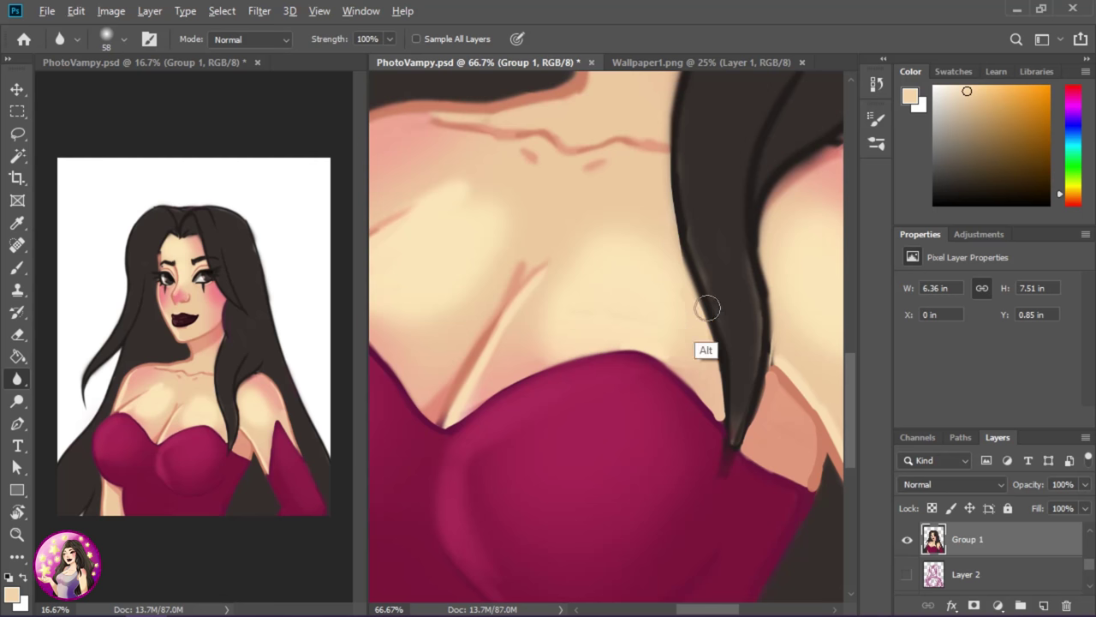
key(b)
alt+click(685, 242)
scroll(1028, 557, up, 1)
Merge the touch-up layer down into Group 1
click(1028, 532)
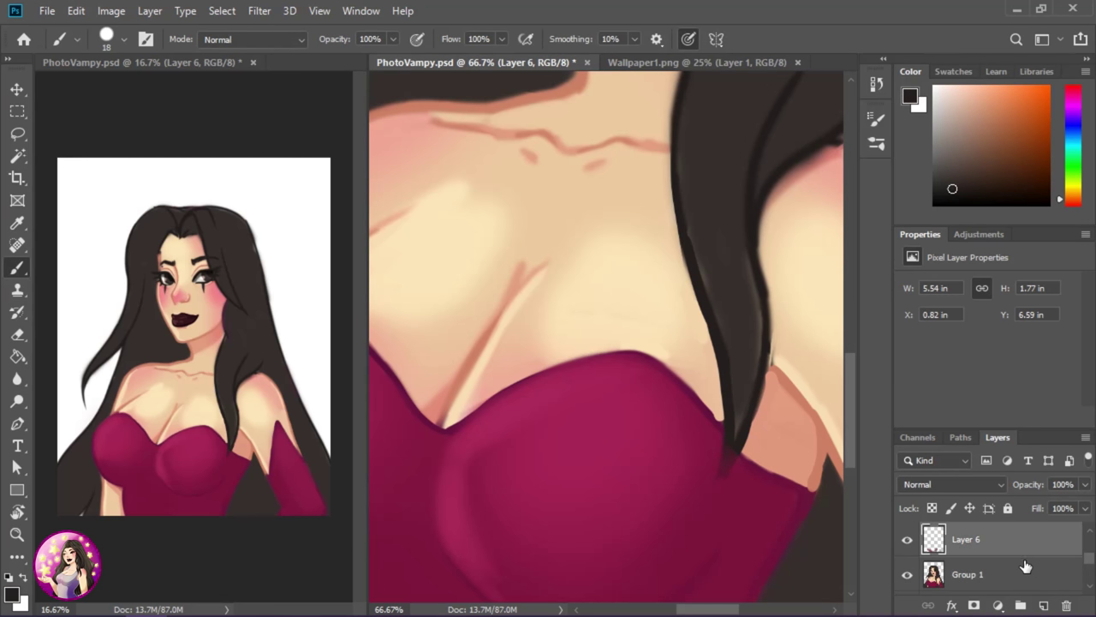
right_click(1028, 535)
click(822, 521)
scroll(746, 424, up, 3)
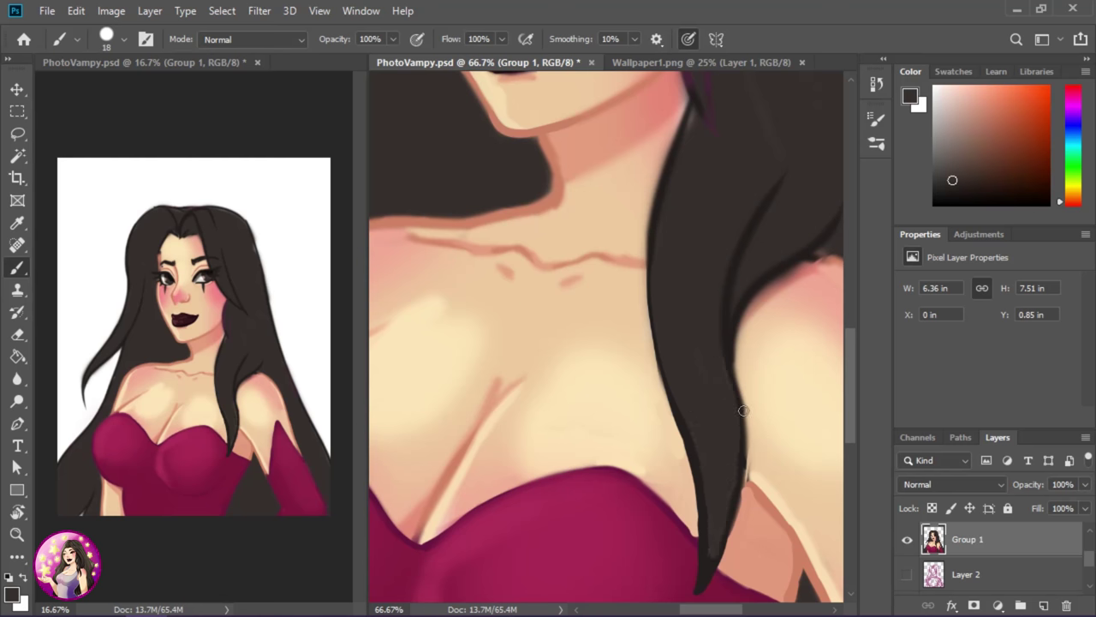
Choose a soft round brush and paint along the hair outline at the head
scroll(722, 506, up, 5)
right_click(711, 343)
click(771, 506)
key(Return)
mouse_move(681, 167)
mouse_down()
mouse_move(671, 251)
mouse_move(713, 341)
mouse_up()
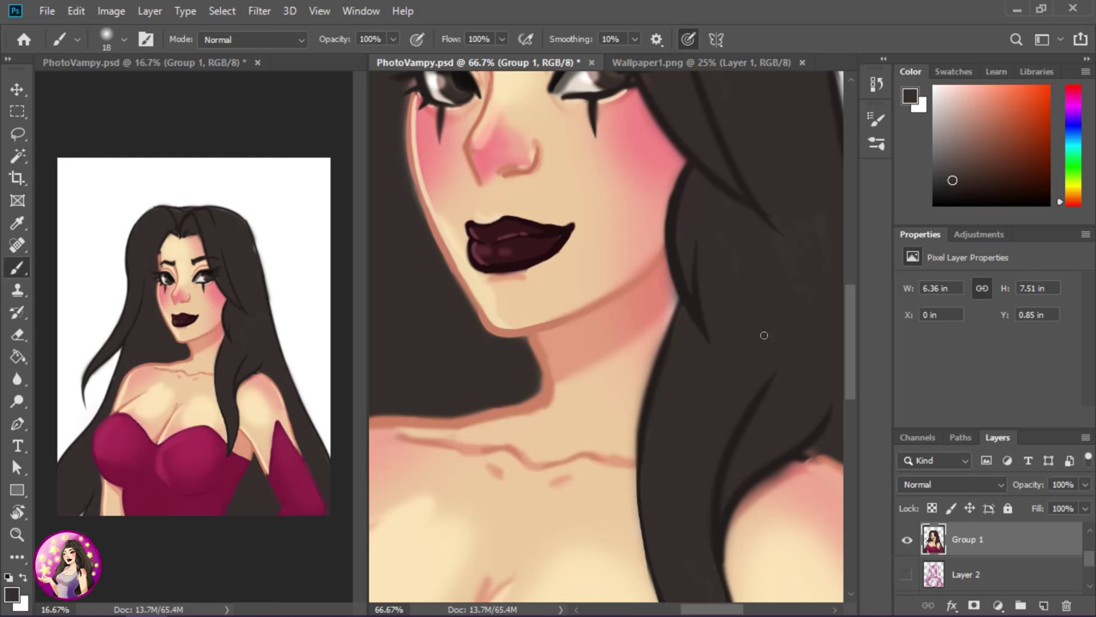
Merge the touch-up layer down into Group 1
scroll(764, 335, right, 2)
scroll(707, 342, up, 5)
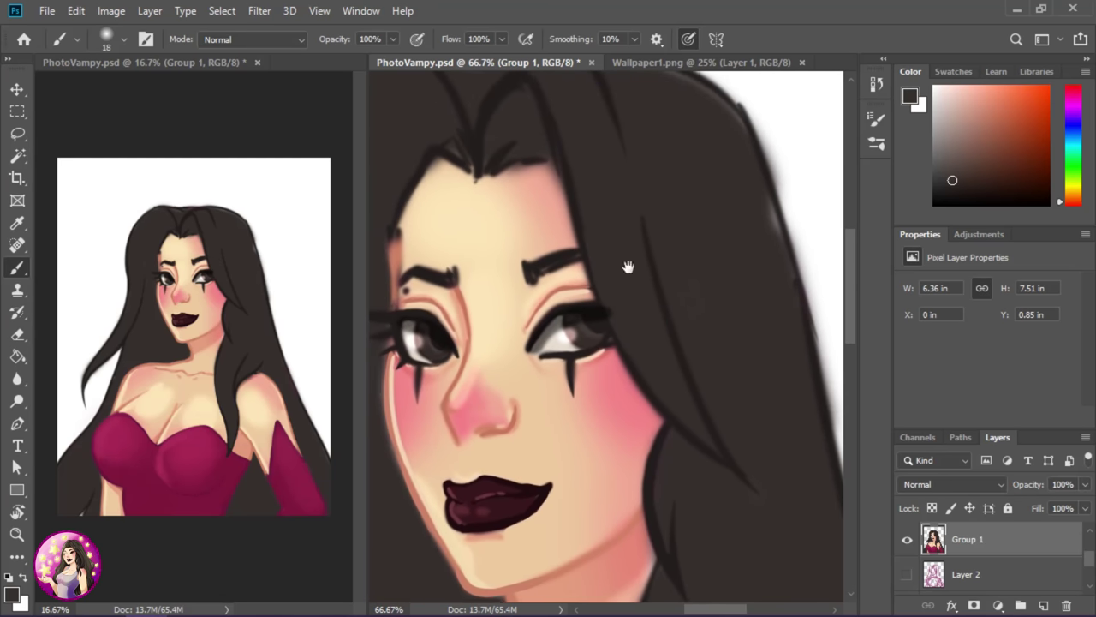
right_click(1036, 545)
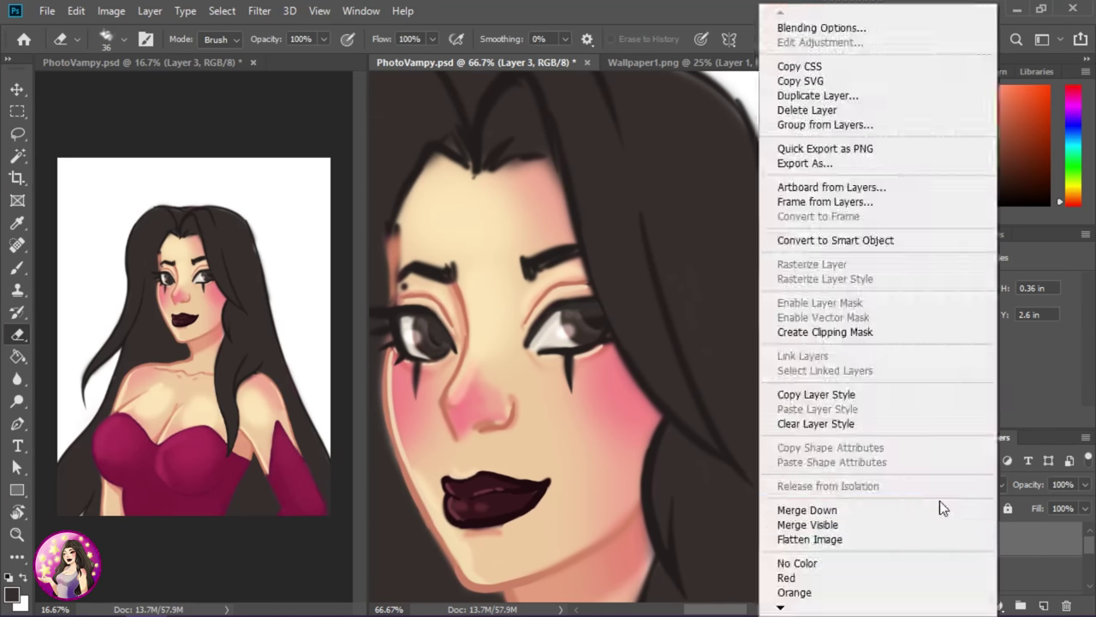
click(940, 502)
Alternate brush and eraser to tidy the hair edges beside the face
key(b)
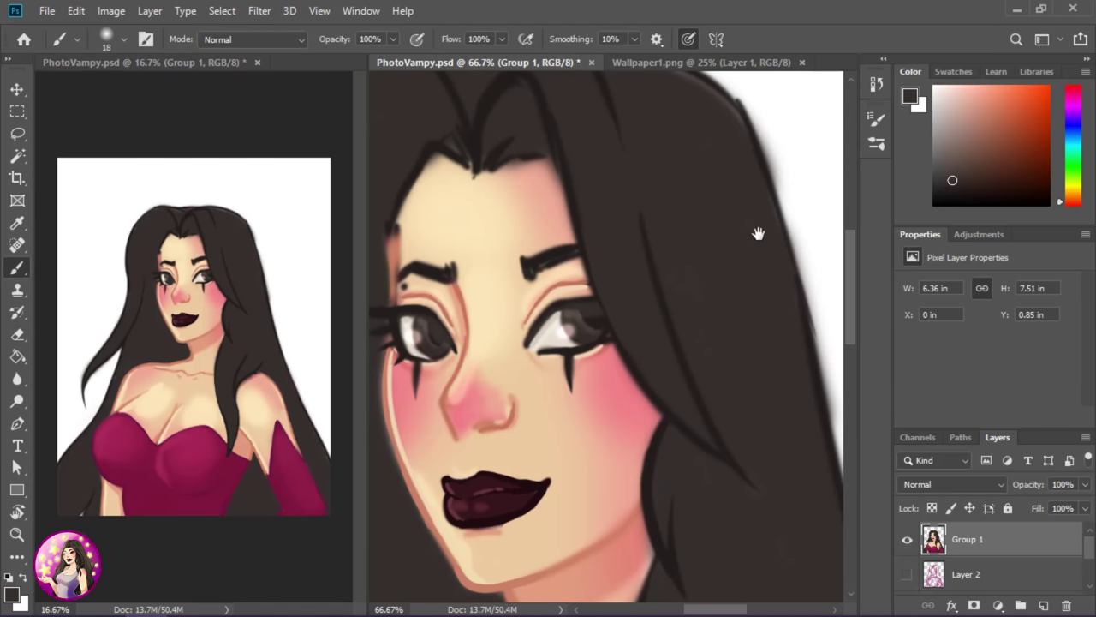
drag(758, 233, 681, 225)
key(e)
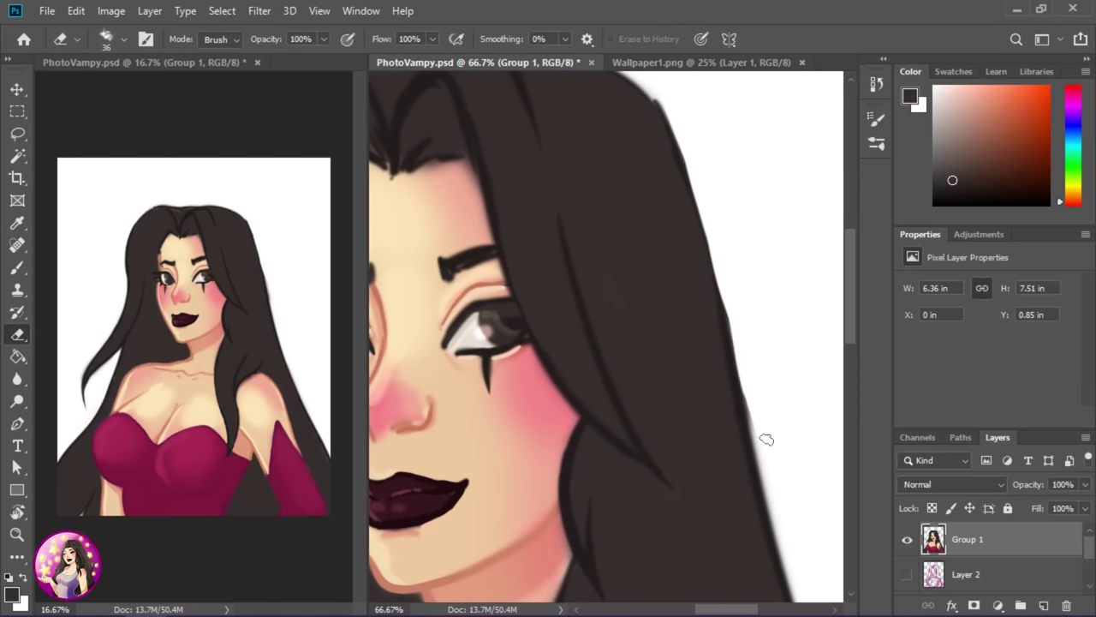
scroll(766, 438, down, 3)
scroll(746, 360, down, 3)
scroll(778, 460, down, 3)
key(b)
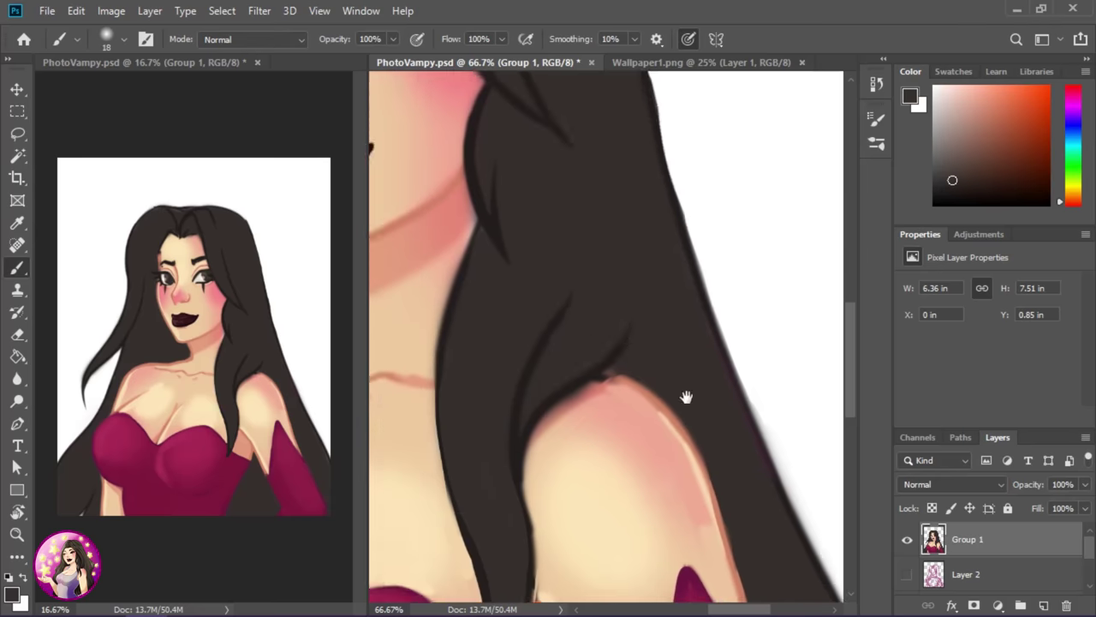
scroll(686, 396, up, 3)
scroll(609, 314, up, 5)
scroll(610, 313, left, 3)
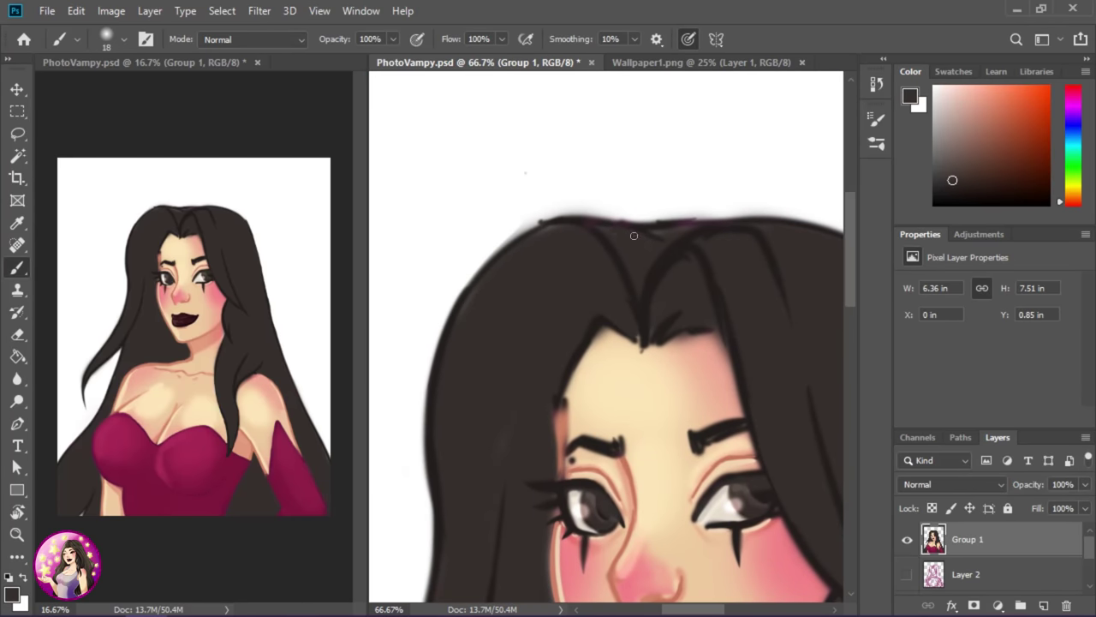
scroll(599, 205, down, 3)
scroll(710, 238, down, 5)
scroll(653, 288, left, 3)
Resample dark hair and skin tones and keep touching up the hair outline
key(e)
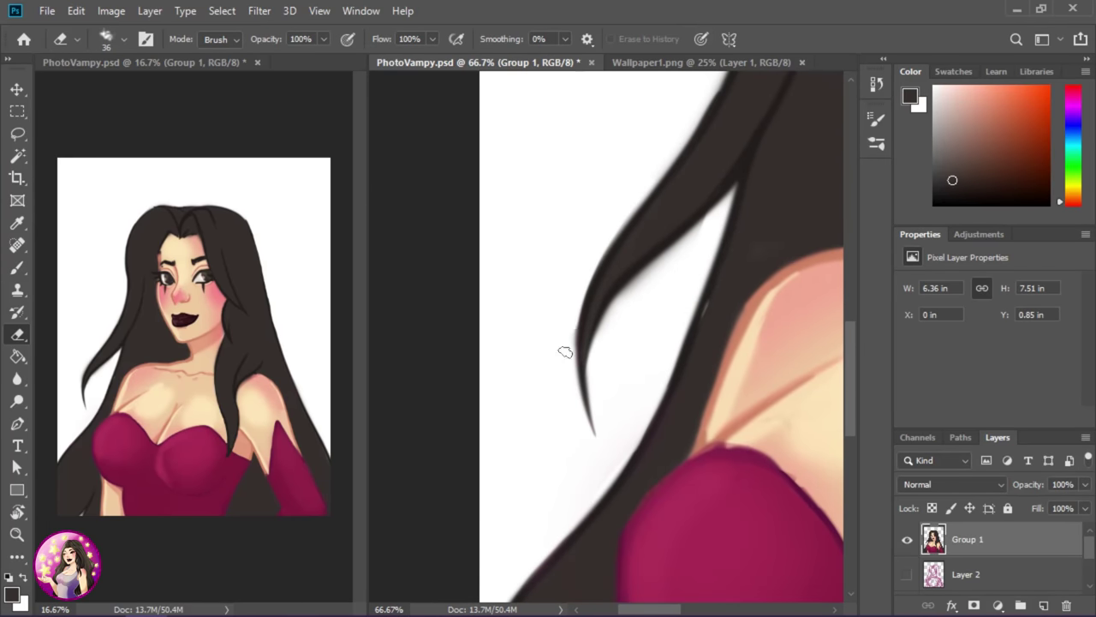
scroll(657, 275, up, 2)
scroll(657, 275, right, 2)
key(b)
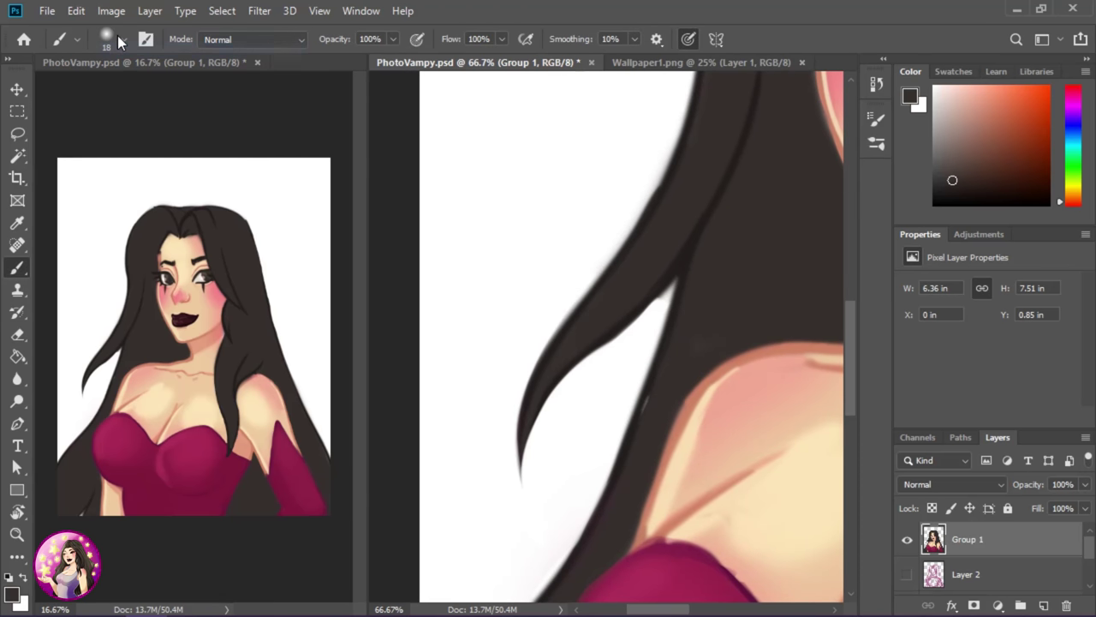
alt+click(671, 356)
scroll(663, 134, up, 5)
scroll(663, 135, right, 3)
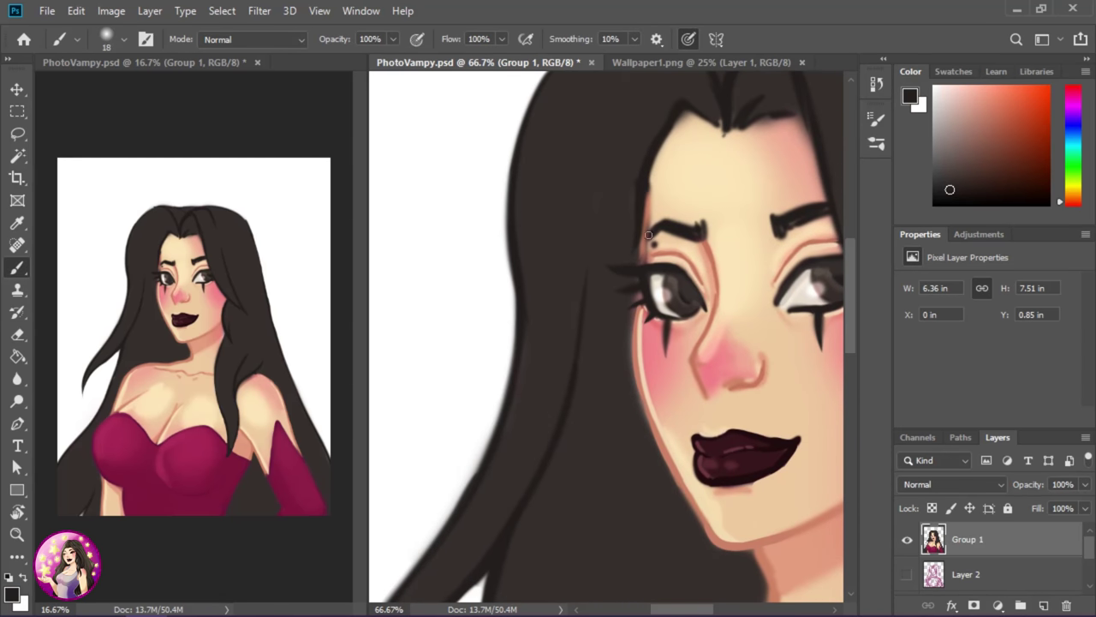
alt+click(654, 200)
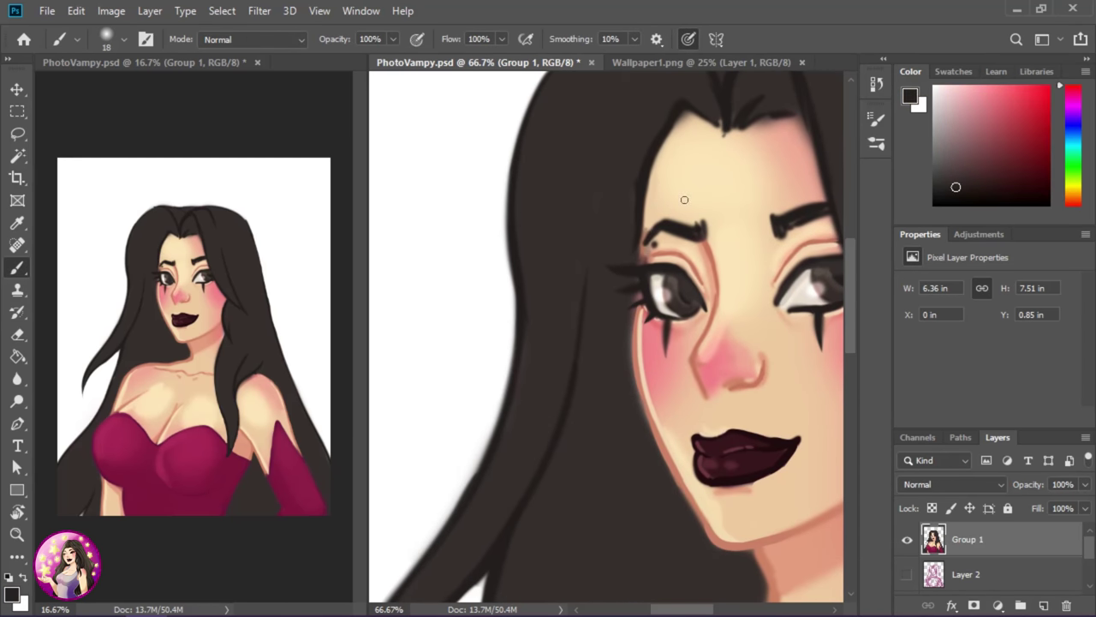
scroll(823, 257, down, 5)
alt+click(653, 303)
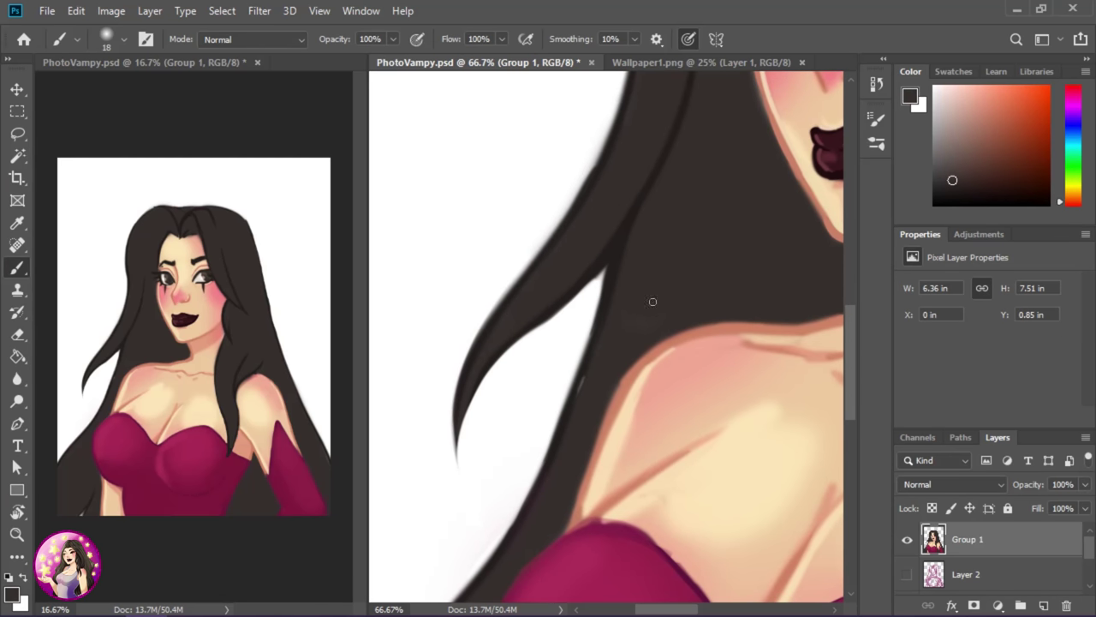
Erase stray hair along the shoulder edge
scroll(668, 328, down, 5)
scroll(668, 328, left, 2)
scroll(539, 354, down, 5)
scroll(523, 351, up, 10)
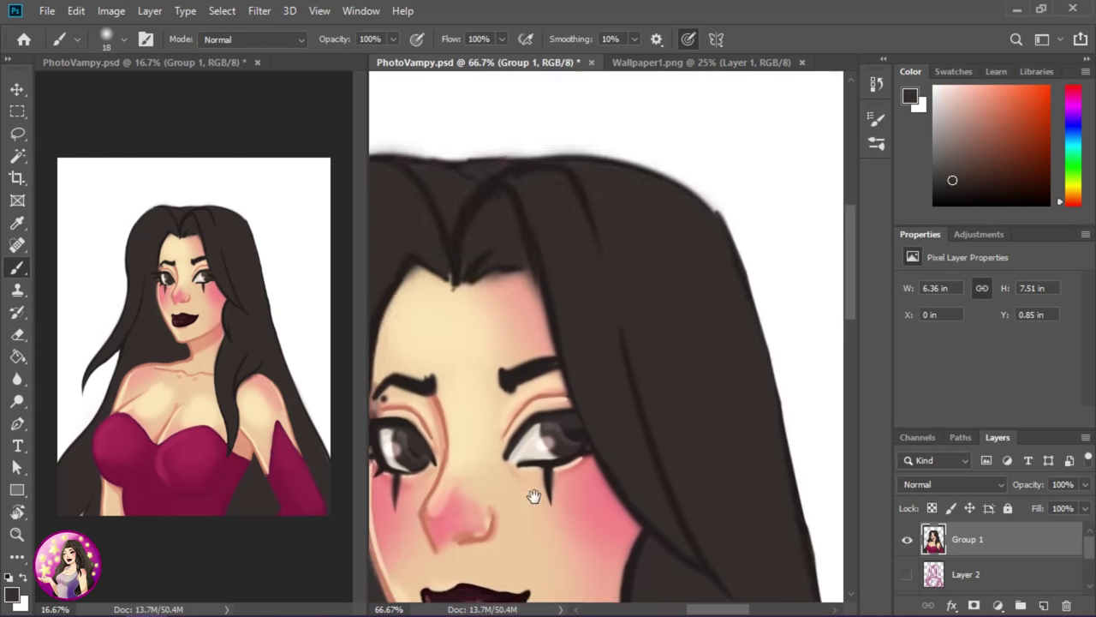
scroll(533, 497, down, 4)
scroll(573, 385, up, 5)
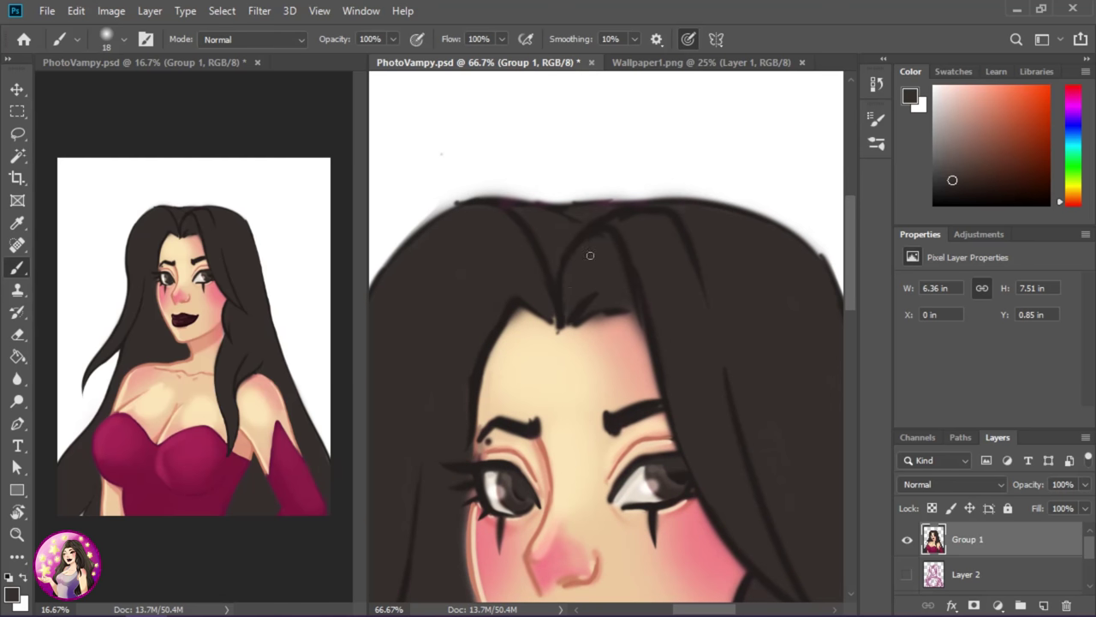
scroll(590, 255, up, 1)
key(e)
scroll(591, 244, right, 3)
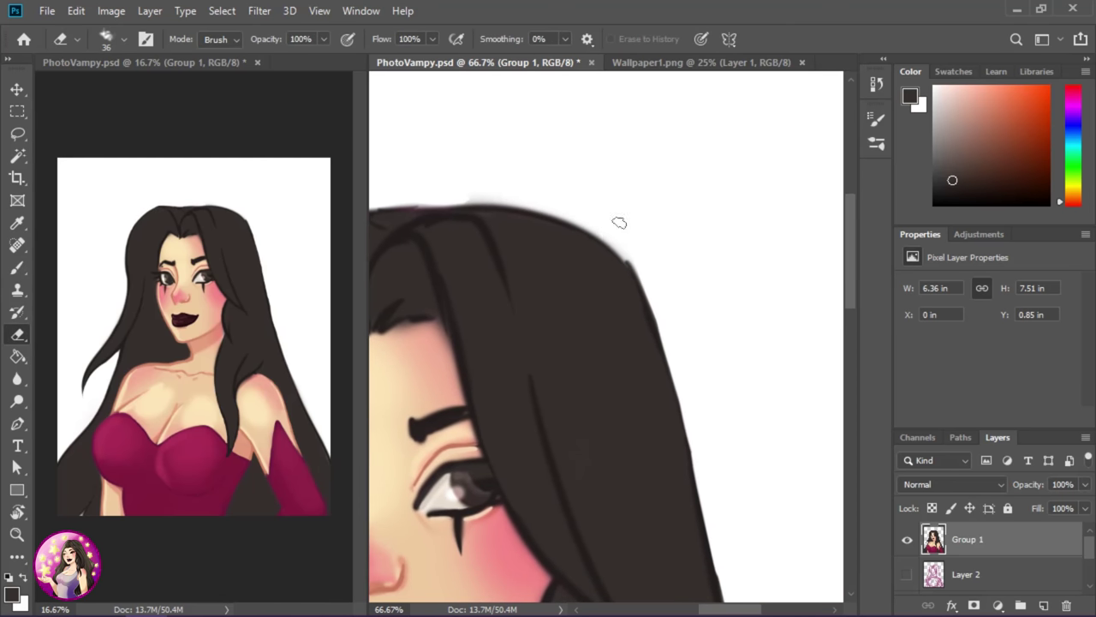
scroll(651, 274, down, 5)
scroll(609, 421, up, 2)
scroll(692, 311, down, 2)
Add a clipped layer and paint two grey shine bands across the hair with a large brush
key(ctrl+shift+alt+n)
scroll(712, 439, down, 1)
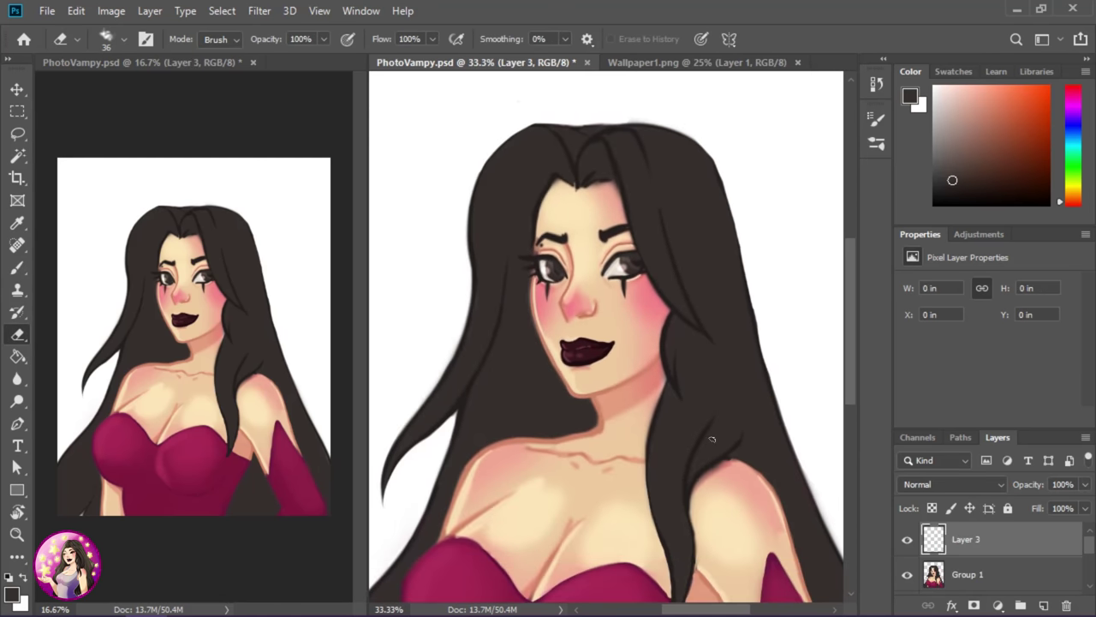
key(b)
click(124, 39)
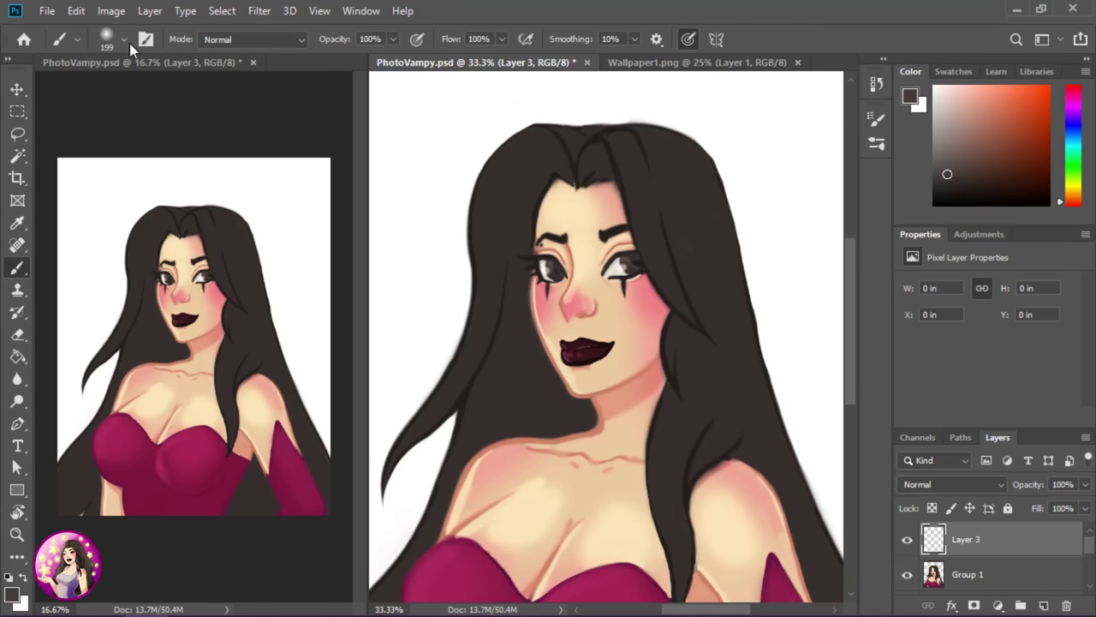
alt+click(1044, 556)
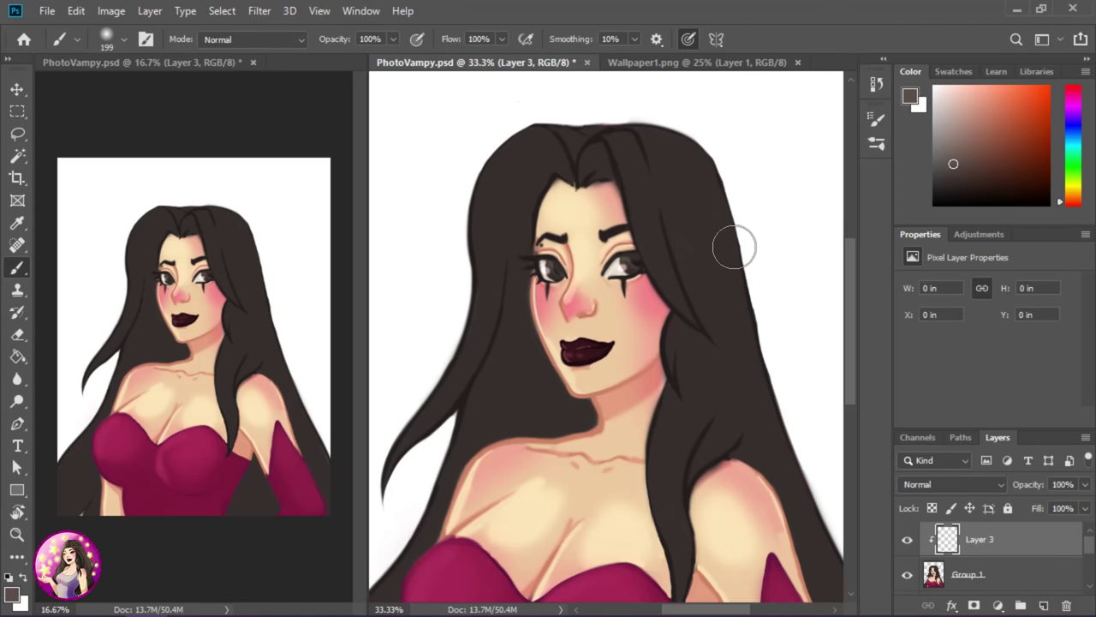
drag(479, 209, 540, 214)
drag(634, 219, 737, 218)
Set the shine layer to Linear Dodge (Add) at 64% and shrink the brush to 70
click(954, 484)
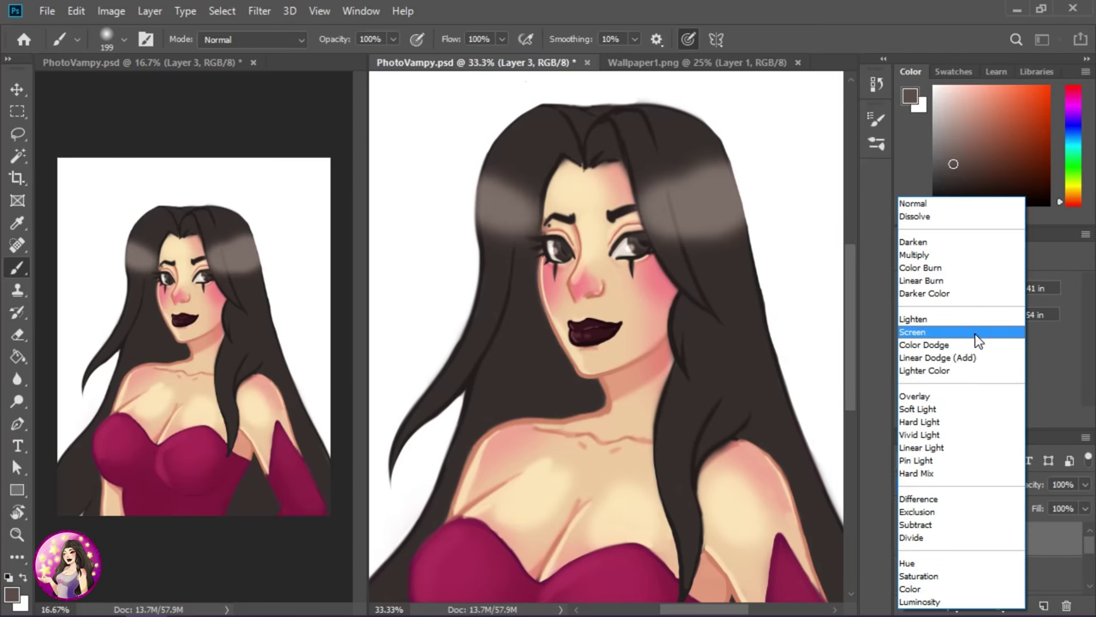
click(937, 357)
drag(1055, 502, 1040, 502)
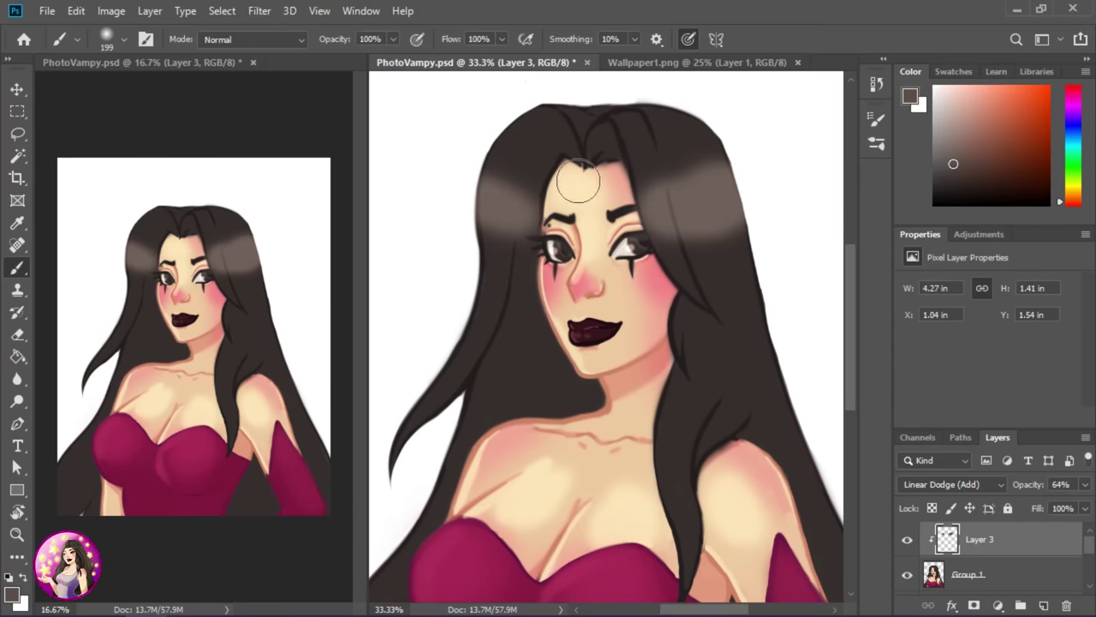
key(bracketleft)
key(bracketleft)
key(bracketleft)
mouse_move(705, 471)
mouse_down()
mouse_move(670, 394)
mouse_move(769, 348)
mouse_up()
drag(602, 323, 640, 269)
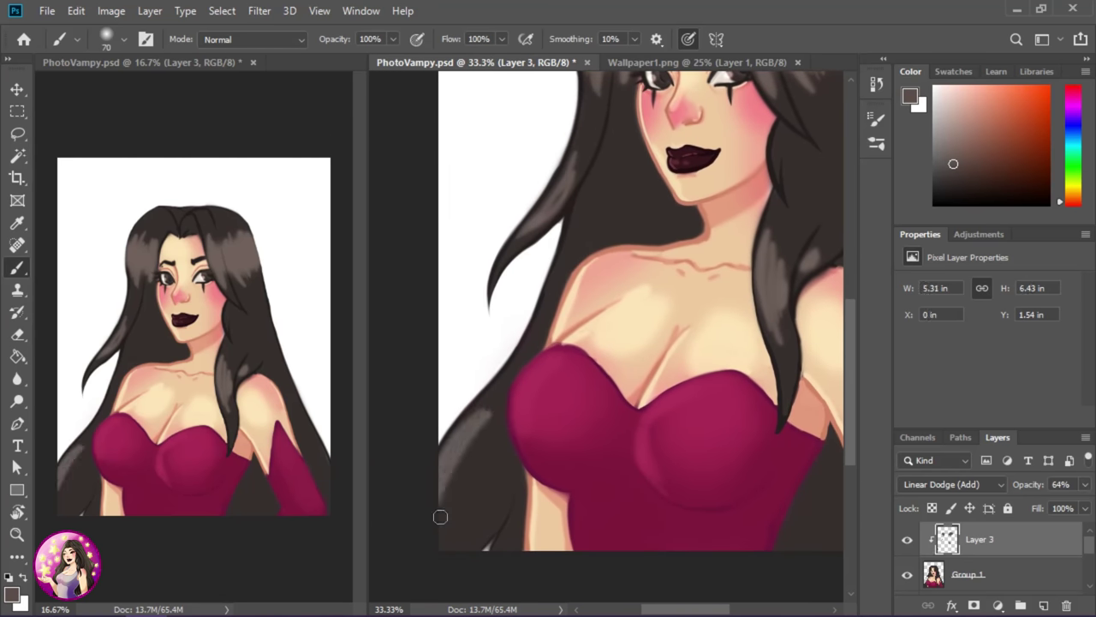
drag(530, 414, 460, 558)
Smudge the grey shine into a glossy sheen across the hair
right_click(17, 378)
click(77, 414)
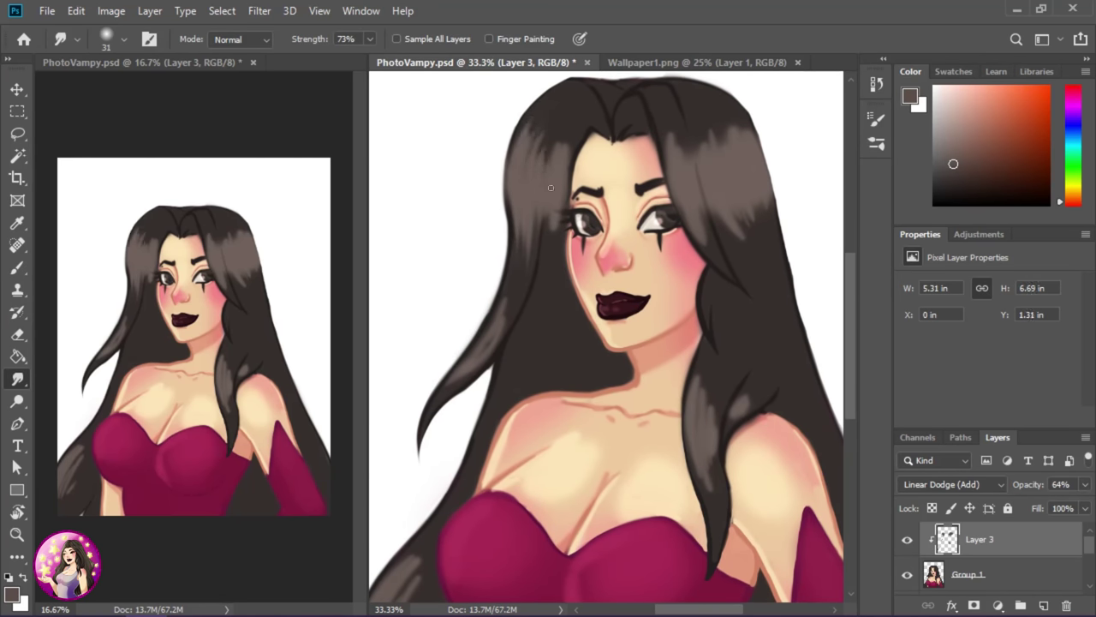
scroll(534, 256, up, 2)
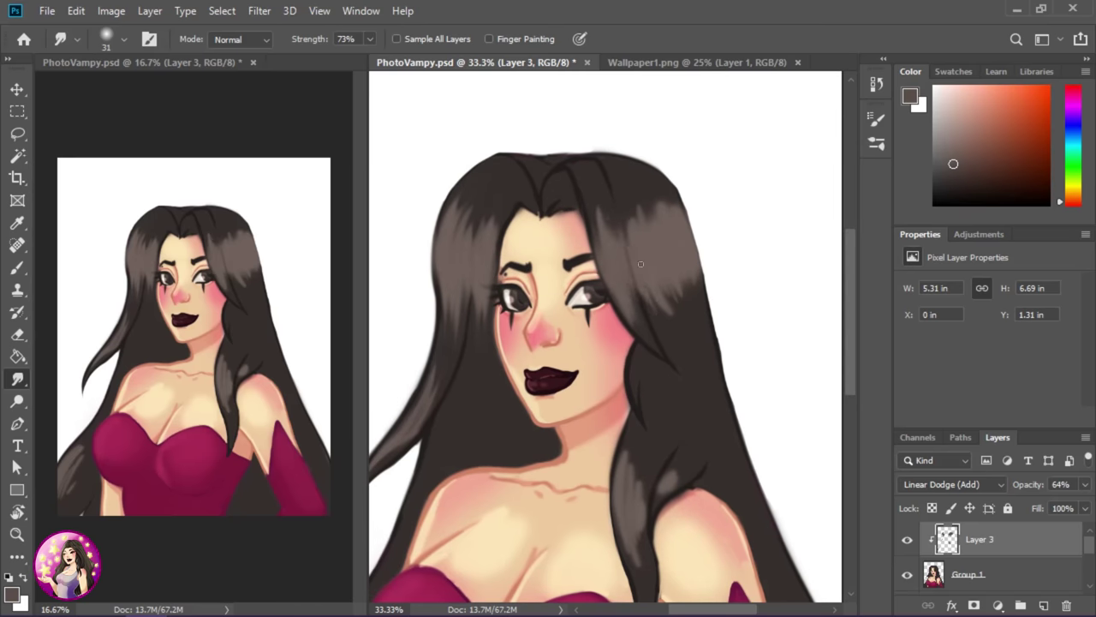
scroll(656, 373, down, 4)
scroll(710, 322, down, 2)
scroll(406, 532, left, 2)
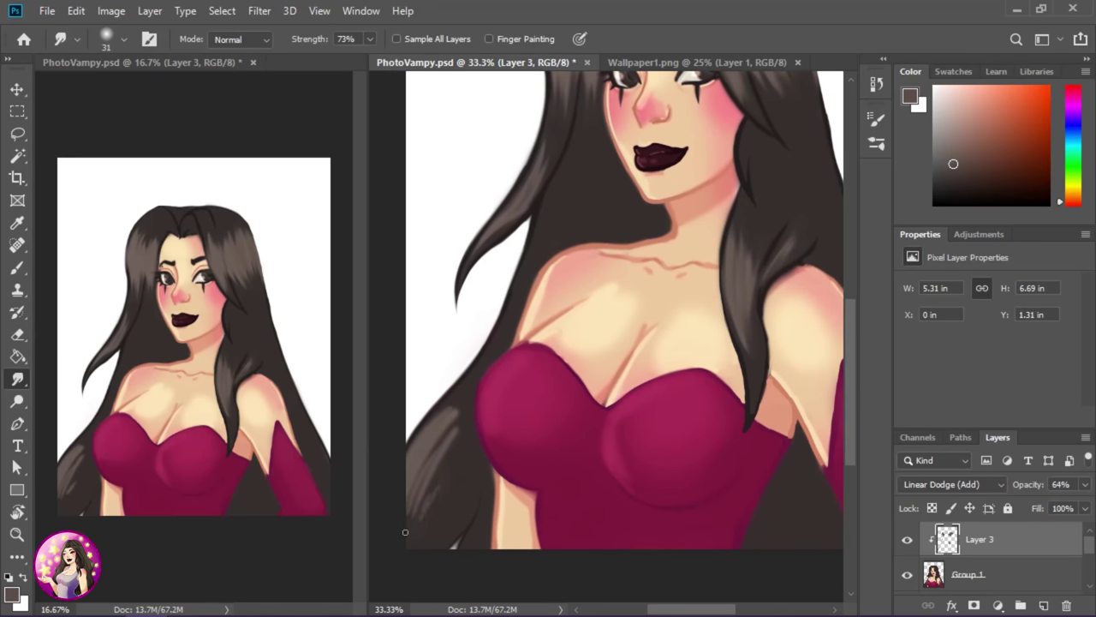
scroll(599, 342, up, 2)
scroll(600, 342, down, 1)
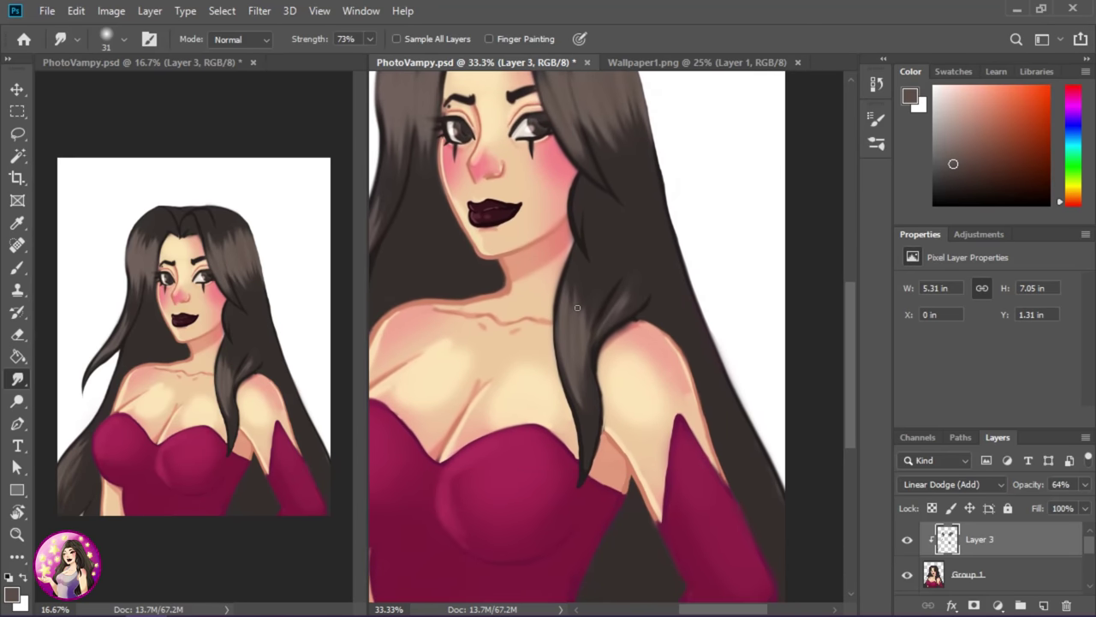
right_click(985, 539)
key(Escape)
key(b)
scroll(604, 317, up, 2)
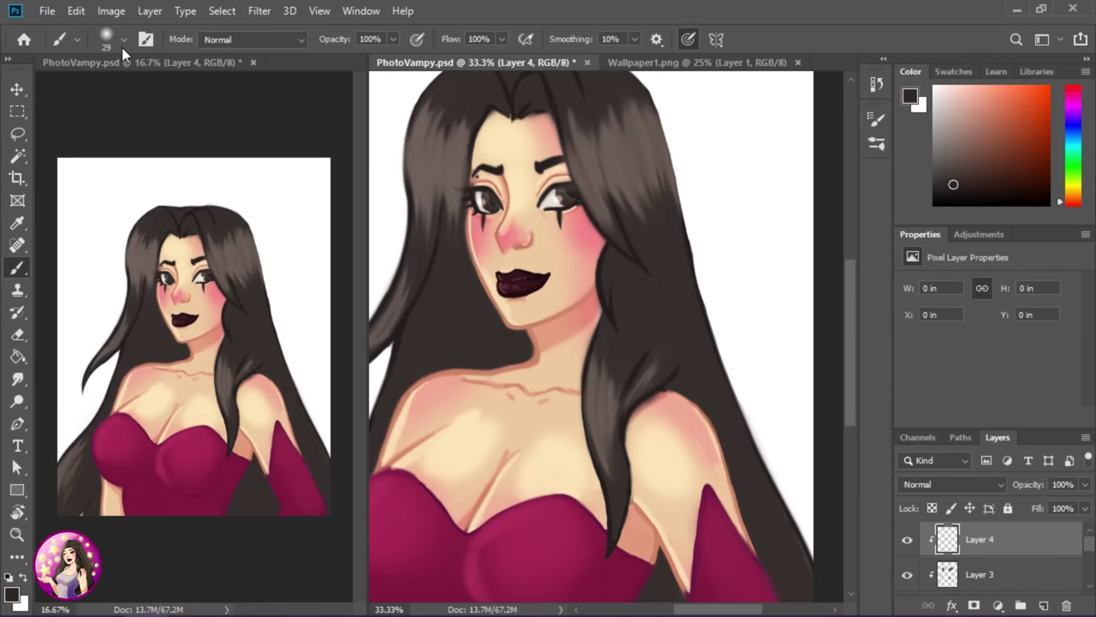
Paint dark hair strands on the right side on Layer 4
click(673, 395)
scroll(622, 301, up, 1)
scroll(630, 251, left, 2)
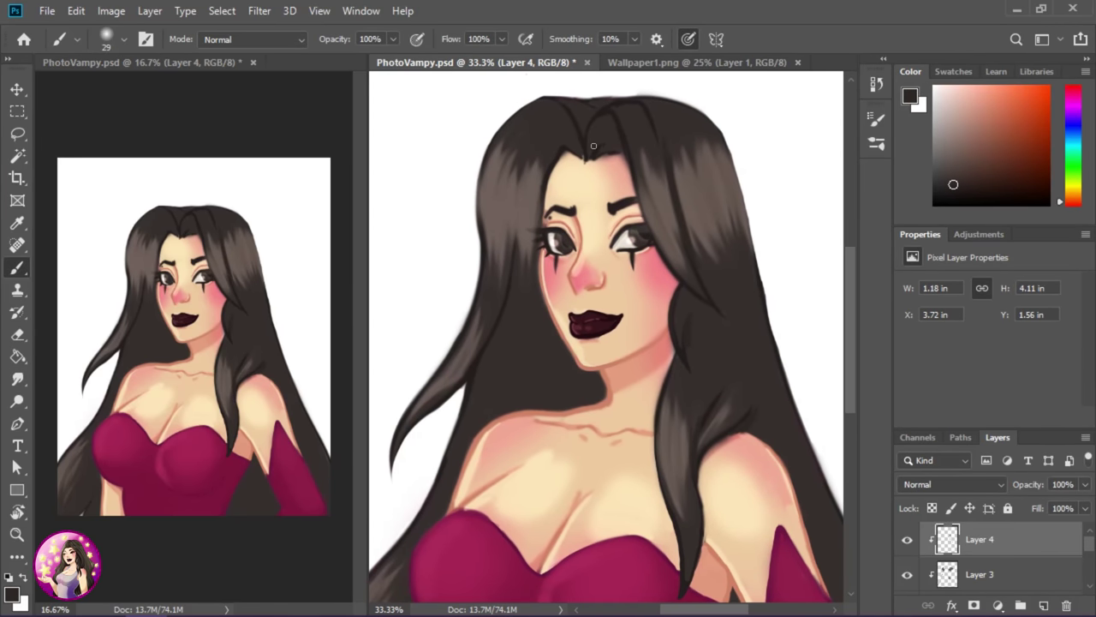
drag(544, 146, 540, 245)
click(564, 393)
scroll(600, 342, right, 3)
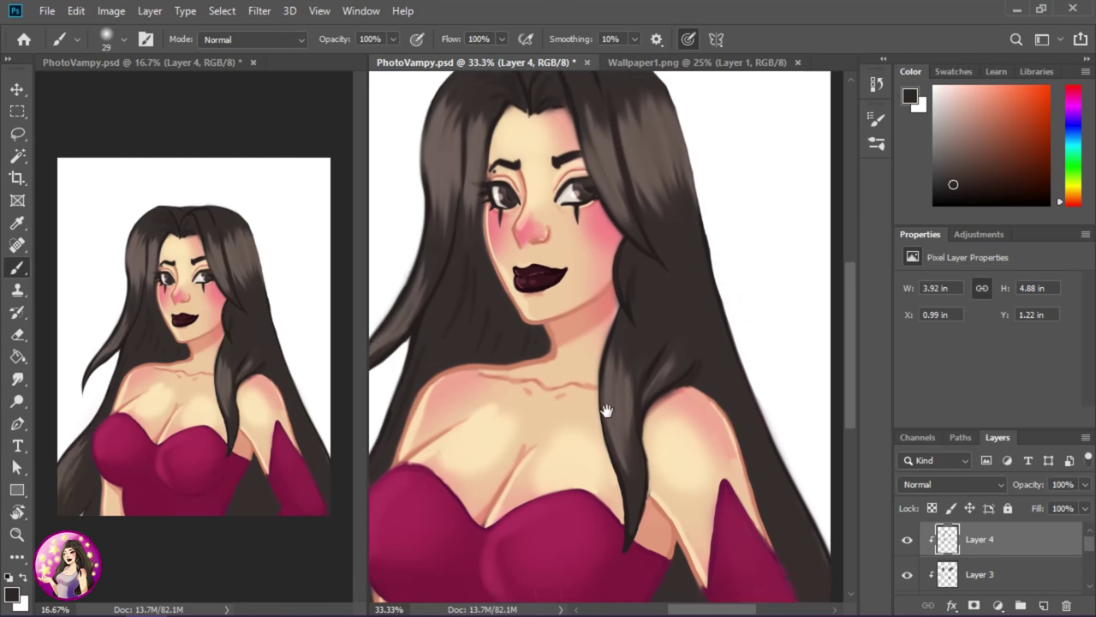
scroll(647, 388, down, 2)
Add more dark hair strokes lower down on Layer 4
click(620, 483)
scroll(620, 483, down, 2)
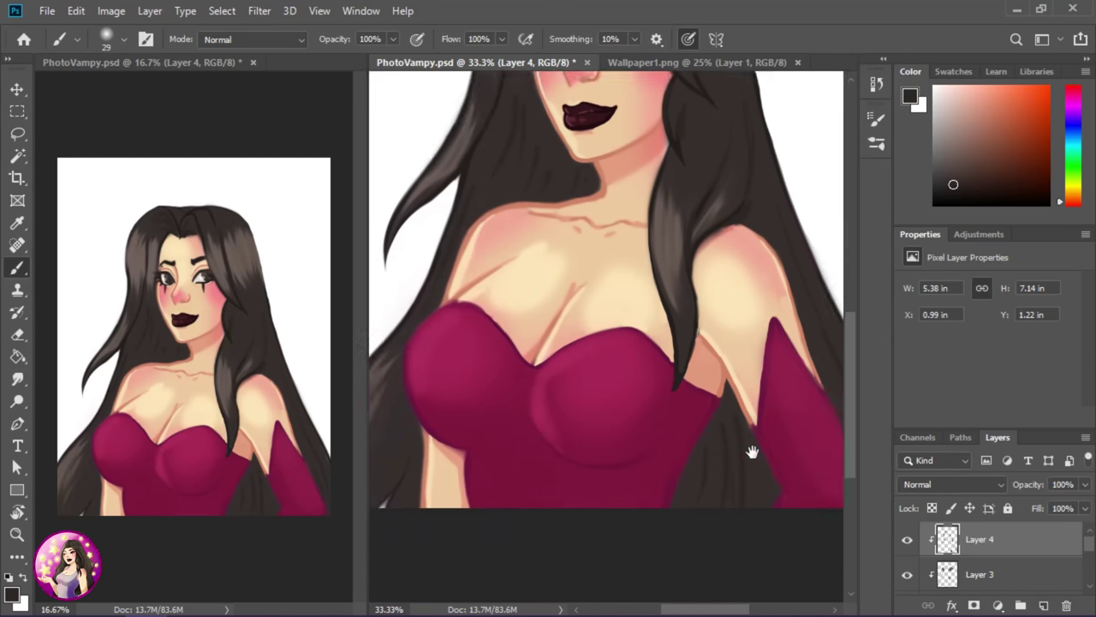
scroll(570, 457, left, 3)
click(570, 457)
scroll(611, 325, up, 2)
scroll(622, 435, right, 3)
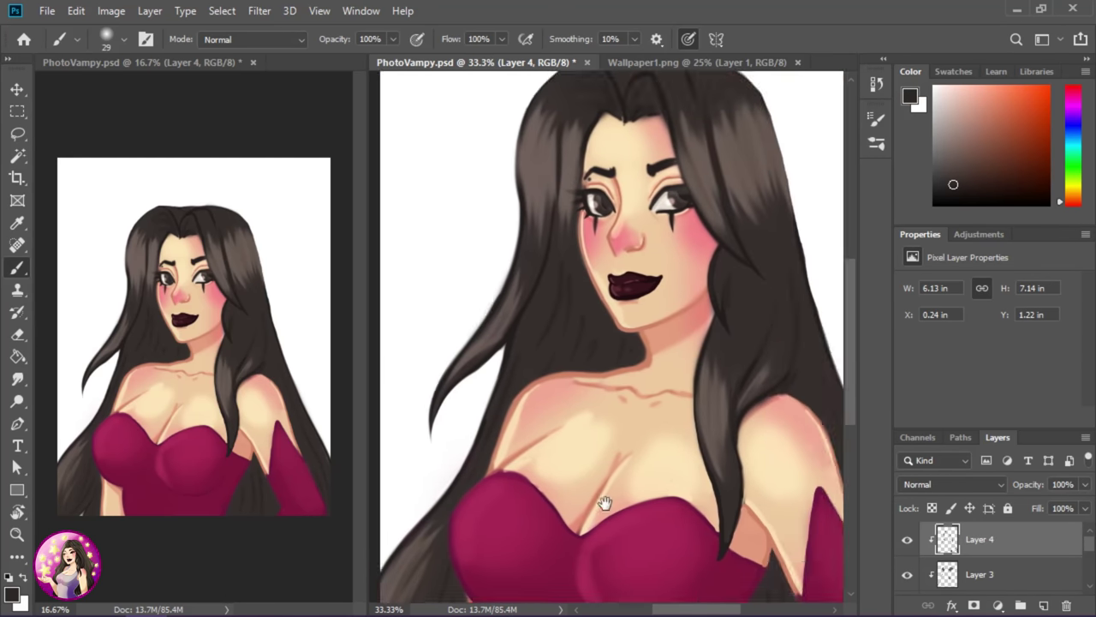
scroll(653, 337, up, 2)
scroll(639, 114, left, 2)
Set Layer 4 to Multiply blending at 35% opacity
click(950, 484)
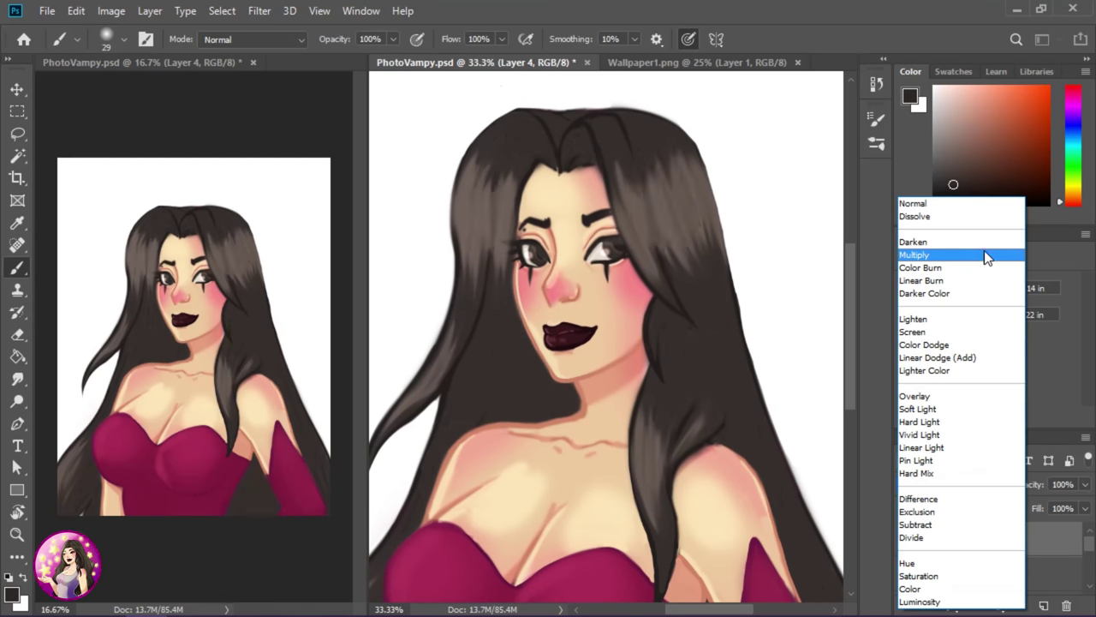
key(Escape)
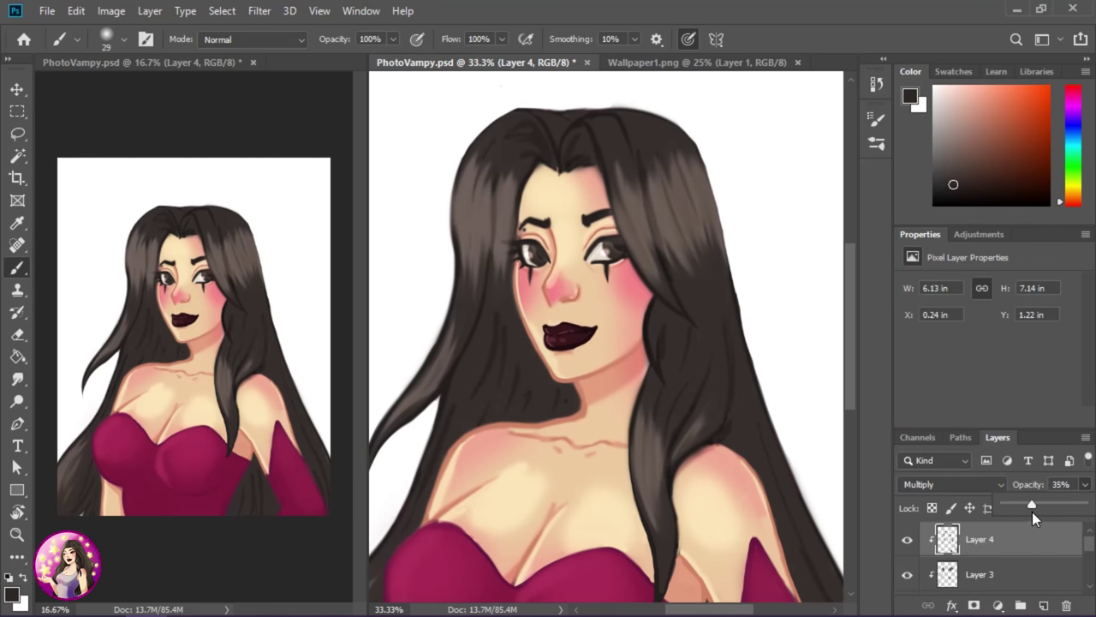
click(969, 569)
Switch Layer 3 to Normal, sample a hair colour, and smudge the sheen
click(1085, 484)
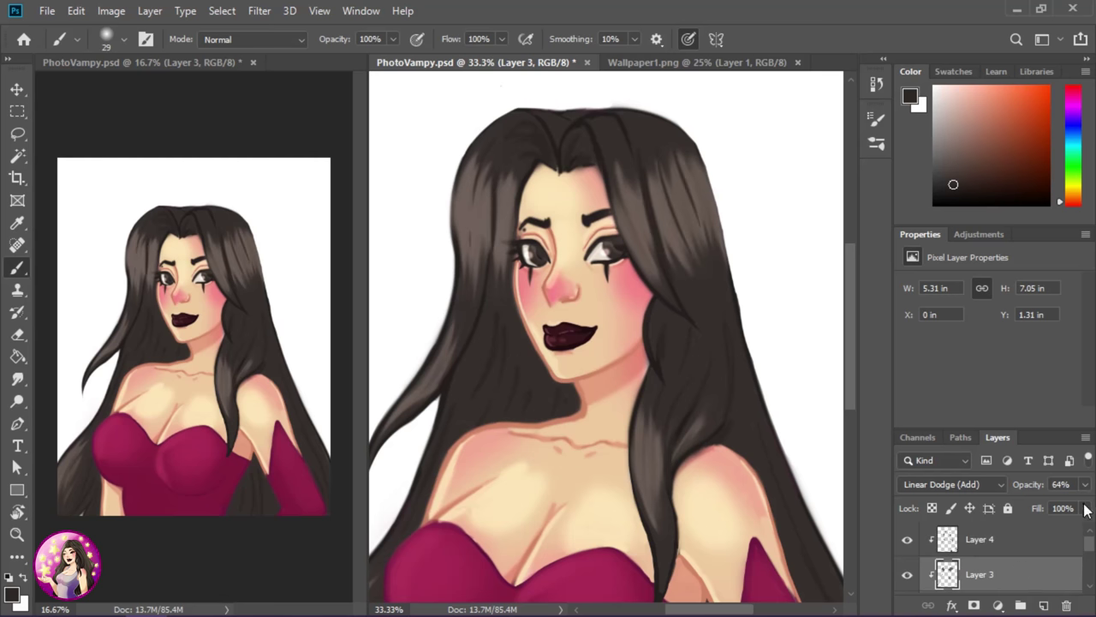
mouse_move(1083, 505)
mouse_down()
mouse_move(1035, 509)
mouse_move(1083, 505)
mouse_up()
click(951, 484)
click(920, 200)
alt+click(656, 206)
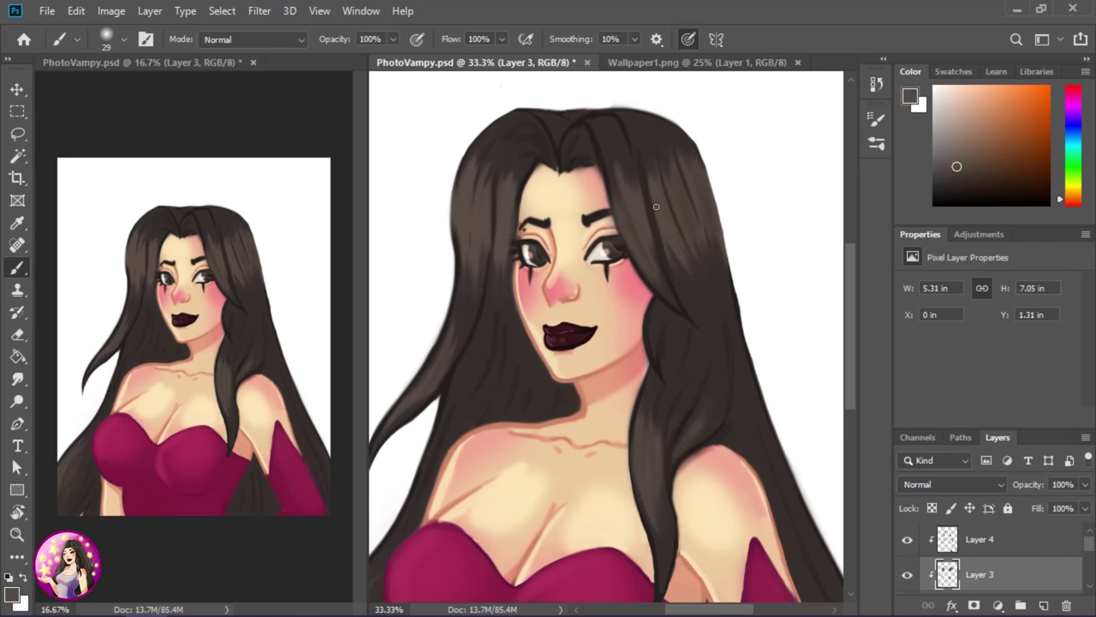
scroll(685, 402, down, 2)
scroll(702, 394, down, 3)
key(r)
drag(710, 397, 725, 433)
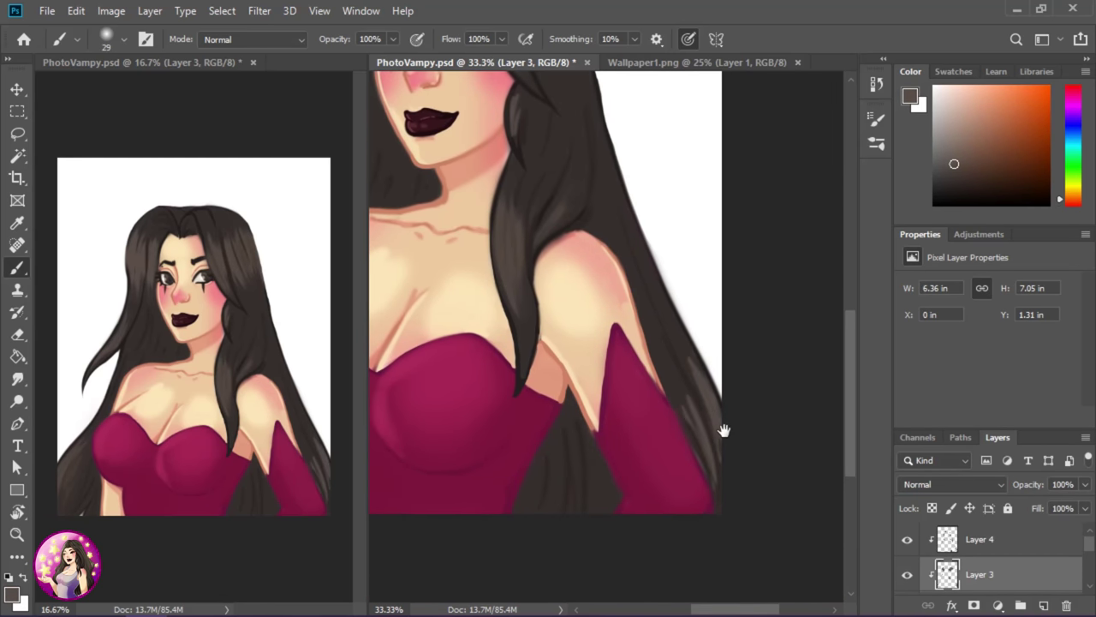
scroll(741, 387, up, 4)
Return Layer 3 to Linear Dodge (Add) at 57% and add an empty Layer 5
click(951, 484)
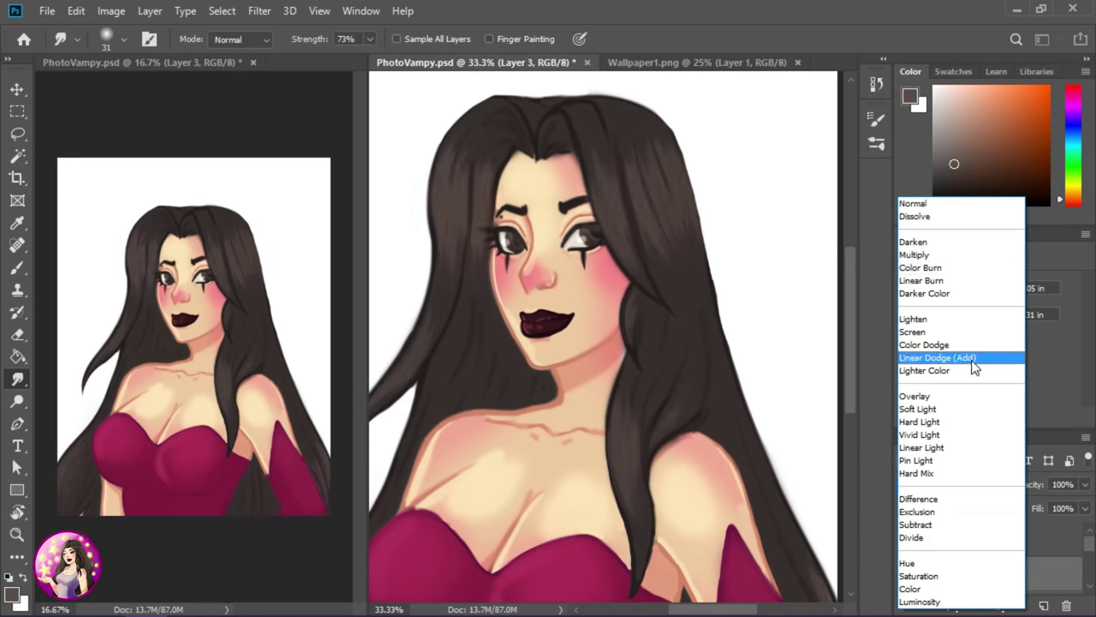
click(942, 360)
click(1084, 484)
mouse_move(1083, 505)
mouse_down()
mouse_move(1026, 505)
mouse_move(1048, 505)
mouse_up()
scroll(808, 391, down, 3)
scroll(739, 454, right, 2)
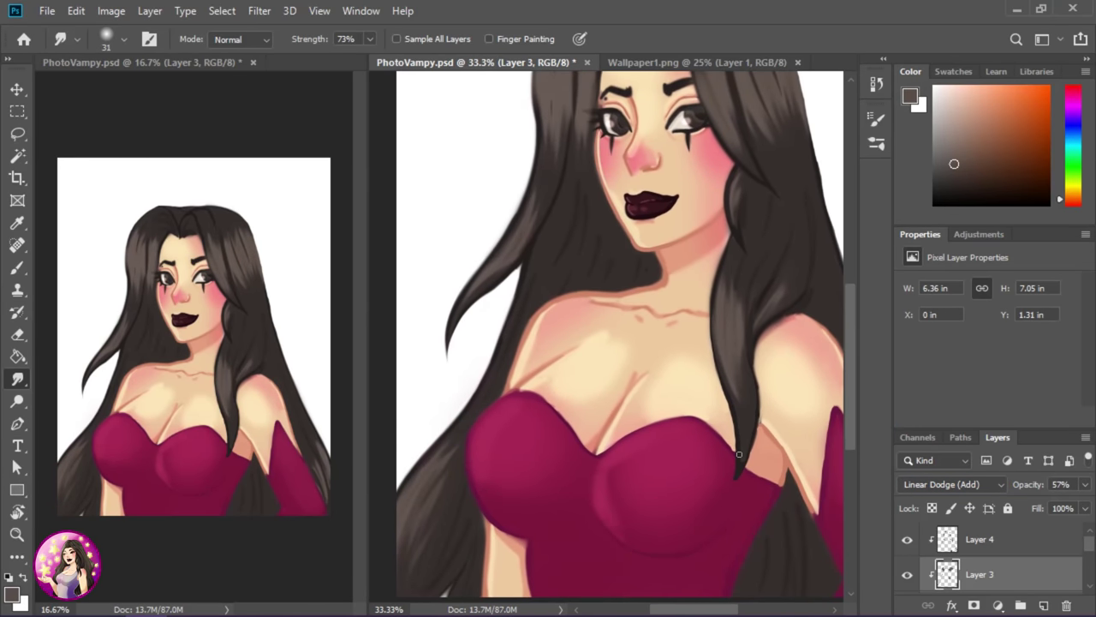
click(1044, 605)
Paint extra dark hair strands along the figure's right side on Layer 5
key(b)
scroll(600, 343, up, 4)
mouse_move(601, 146)
mouse_down()
mouse_move(552, 231)
mouse_move(543, 348)
mouse_move(632, 379)
mouse_up()
scroll(631, 379, up, 1)
scroll(631, 379, right, 2)
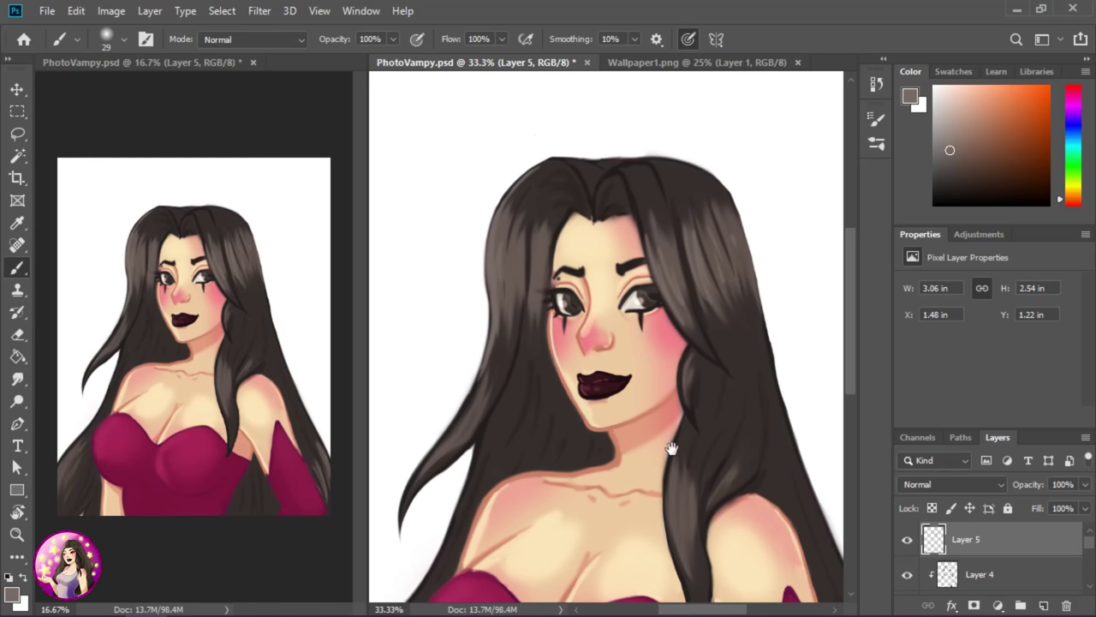
scroll(672, 448, down, 3)
scroll(672, 448, right, 1)
scroll(557, 479, down, 1)
scroll(495, 498, down, 1)
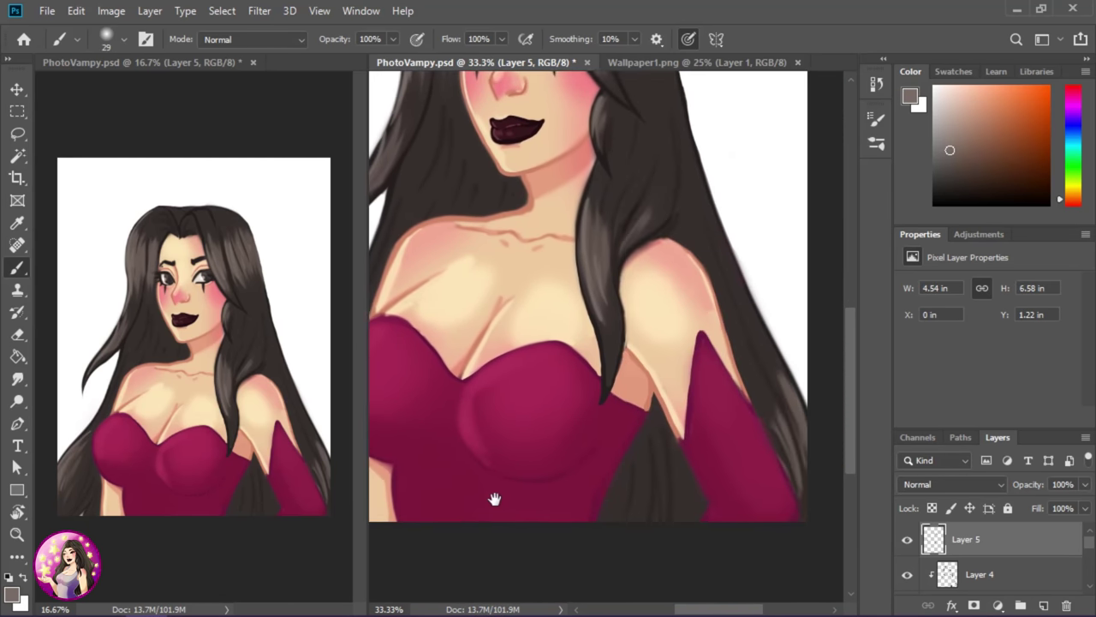
scroll(495, 499, up, 3)
scroll(495, 499, left, 1)
mouse_move(476, 283)
mouse_down()
mouse_move(535, 351)
mouse_move(479, 291)
mouse_up()
Smudge the new strands, zoom out to the whole figure, and keep Layer 5
key(r)
scroll(581, 357, up, 1)
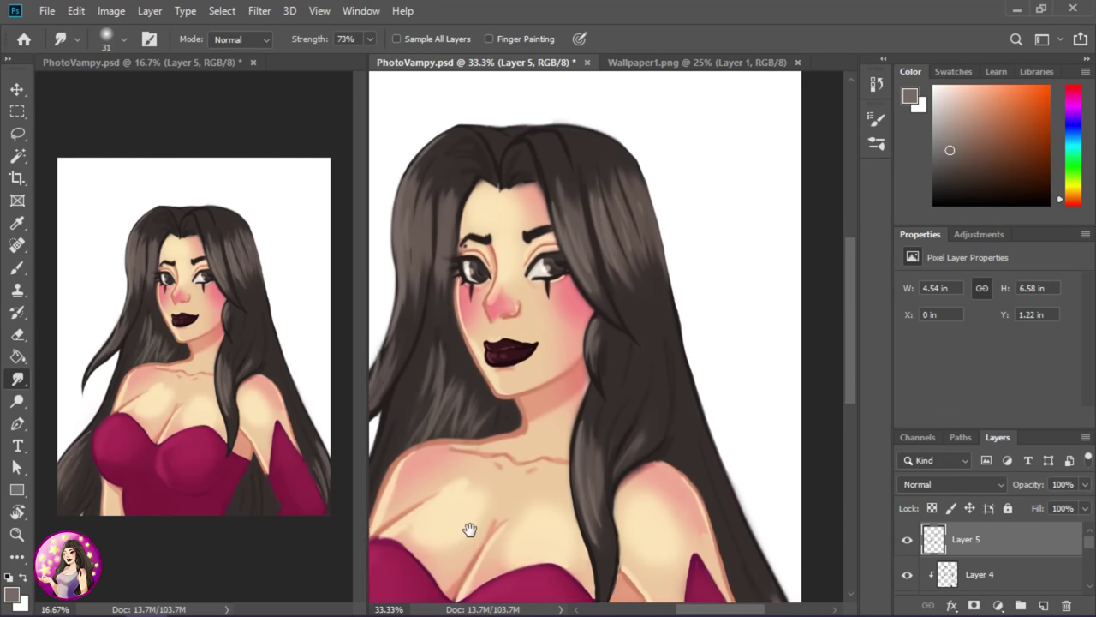
scroll(582, 357, right, 1)
scroll(650, 272, left, 1)
scroll(608, 546, down, 3)
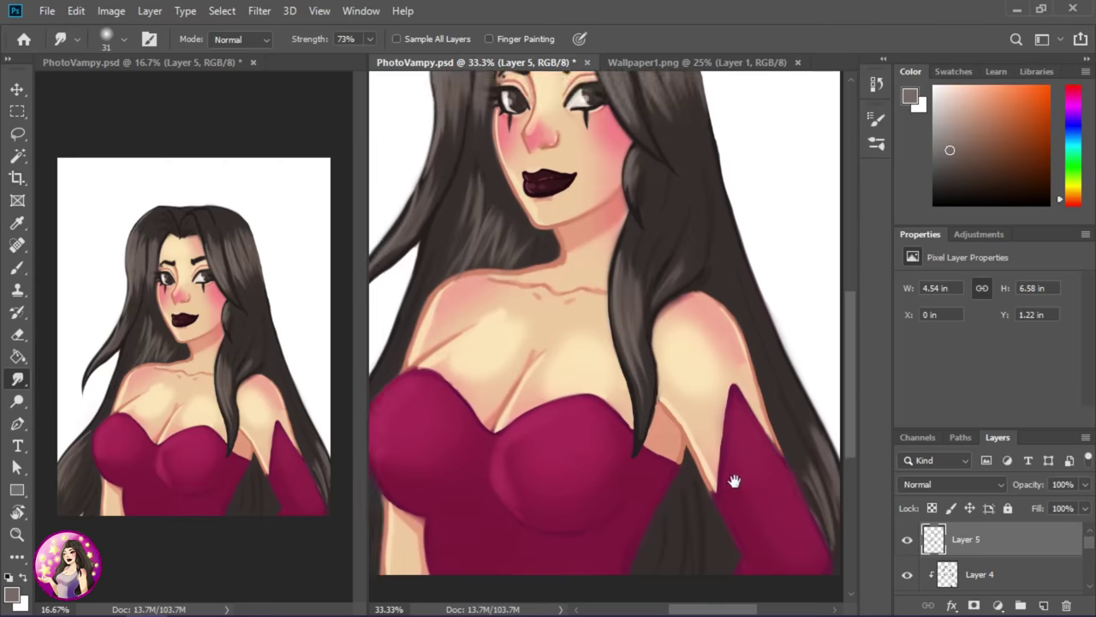
key(ctrl+minus)
scroll(707, 502, up, 1)
scroll(707, 501, left, 1)
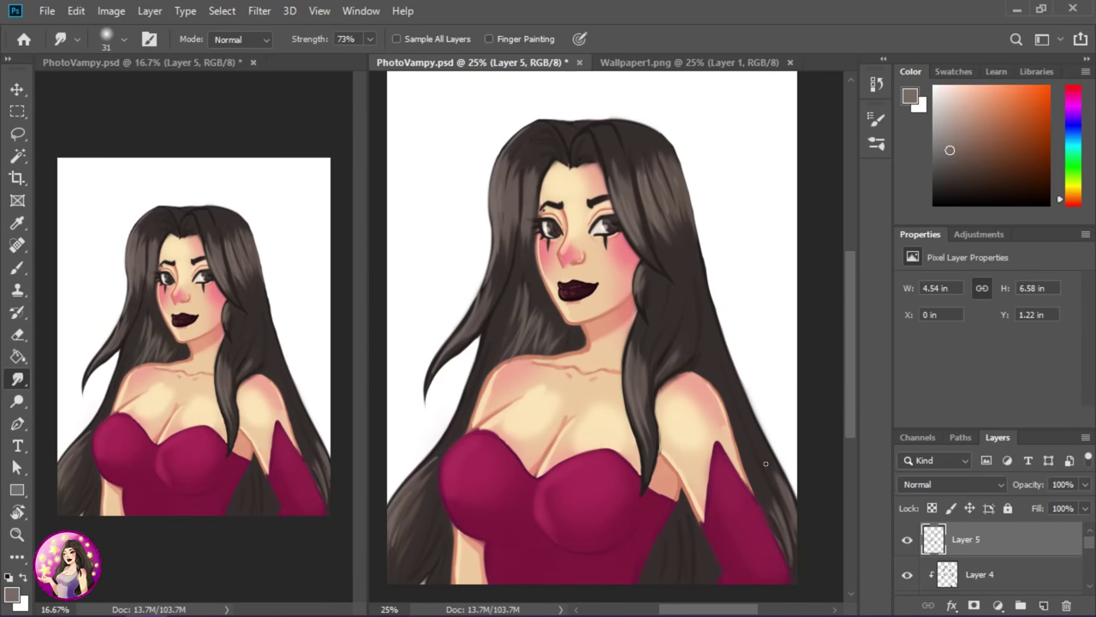
click(1067, 606)
click(543, 245)
Alternate brush and 73% smudge to soften the hair strands along the edge
key(b)
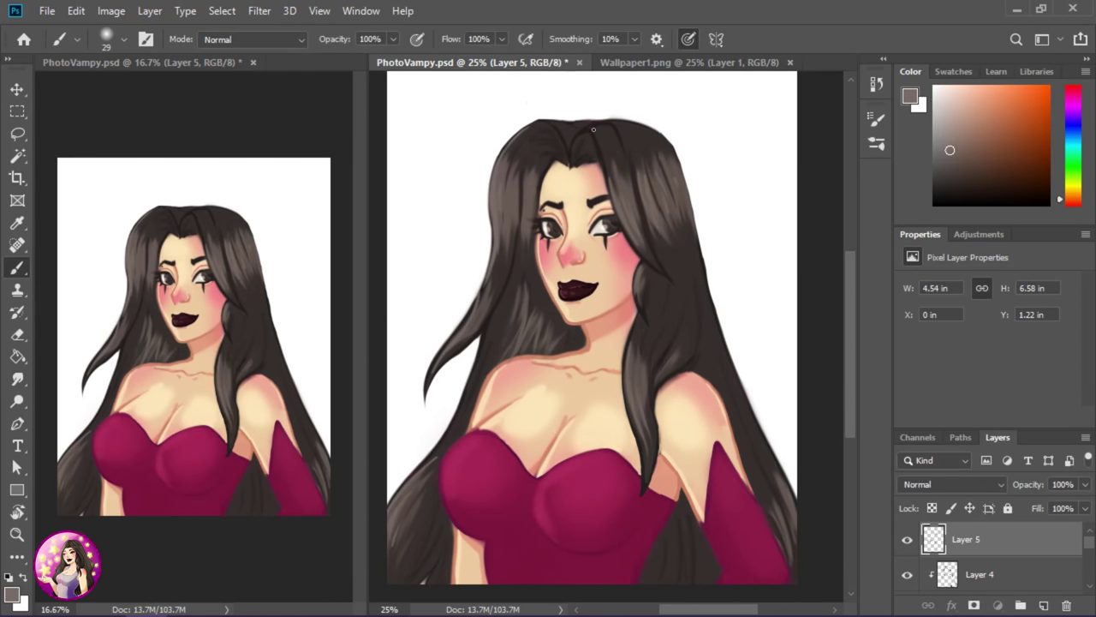
scroll(746, 355, down, 5)
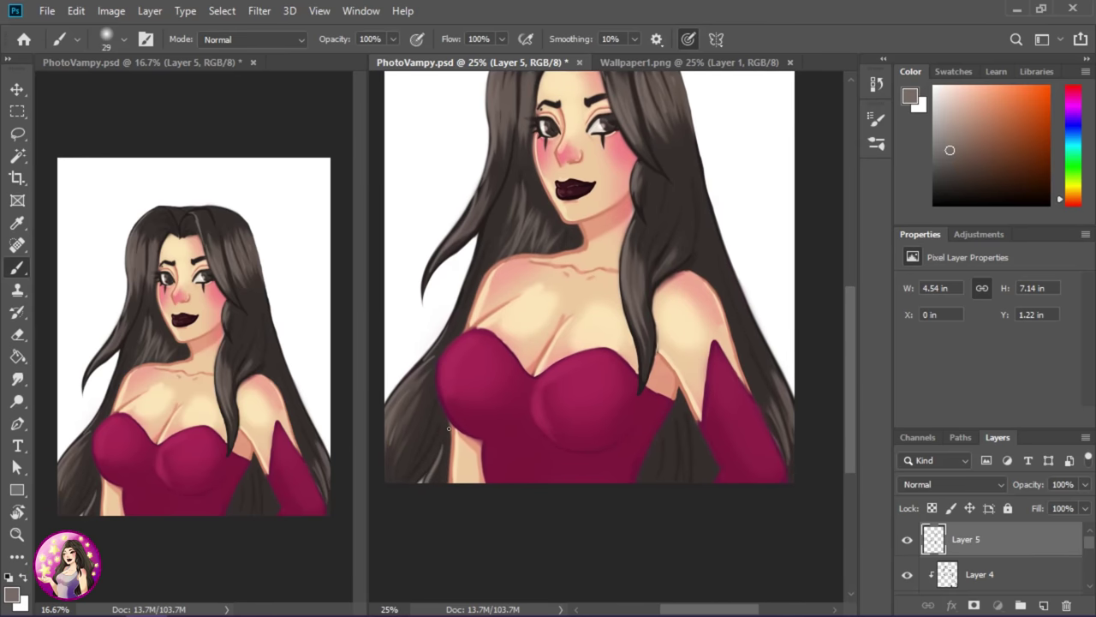
key(r)
scroll(736, 371, up, 2)
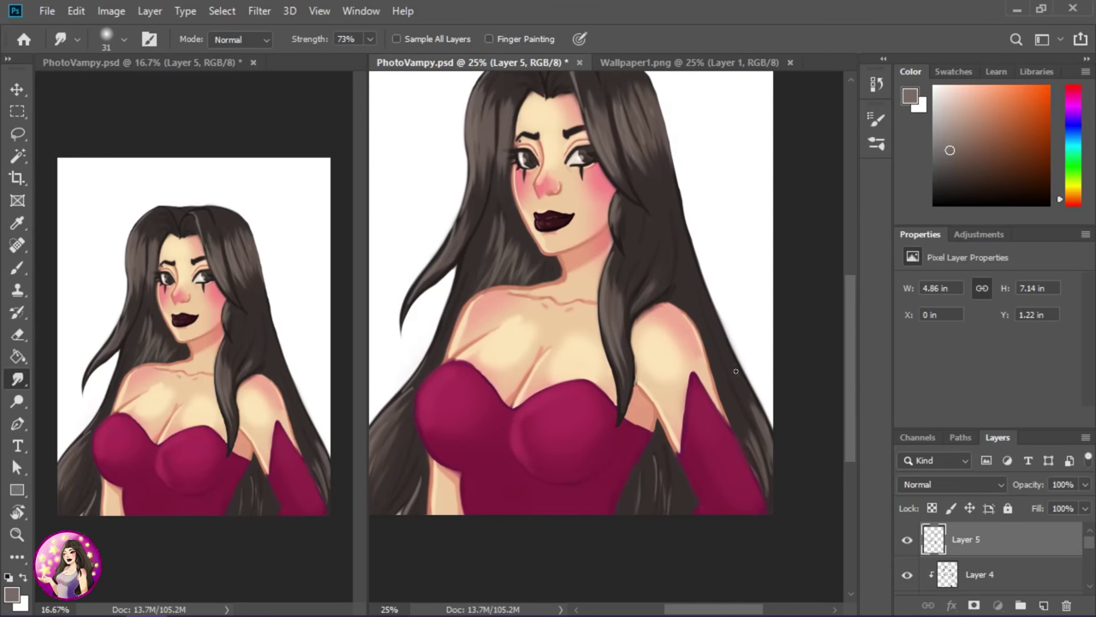
key(b)
key(r)
scroll(655, 297, up, 2)
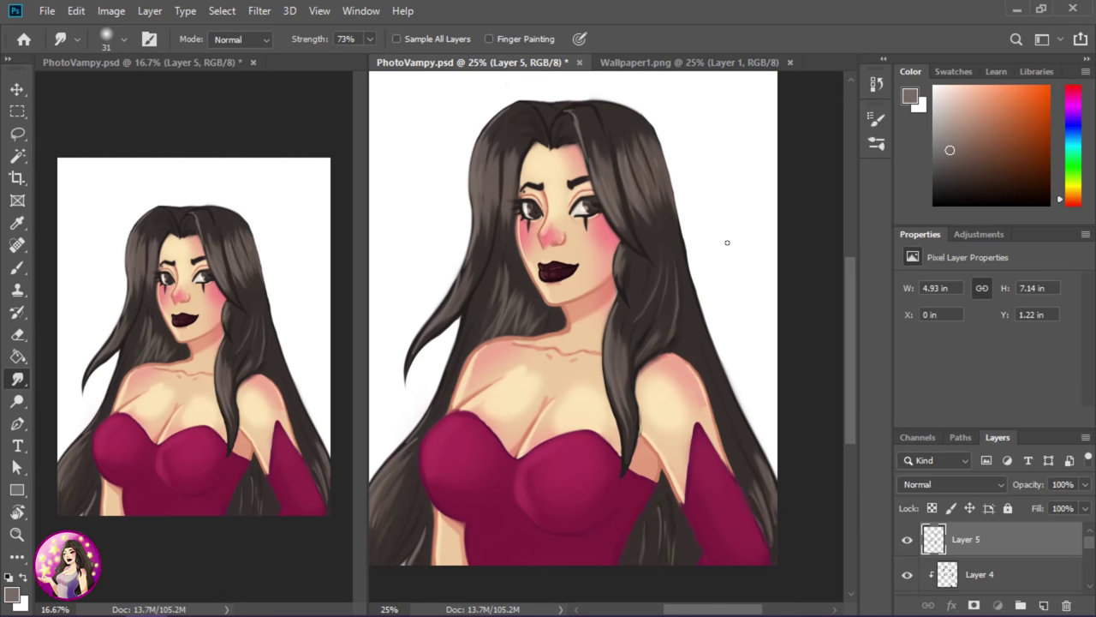
scroll(727, 242, up, 1)
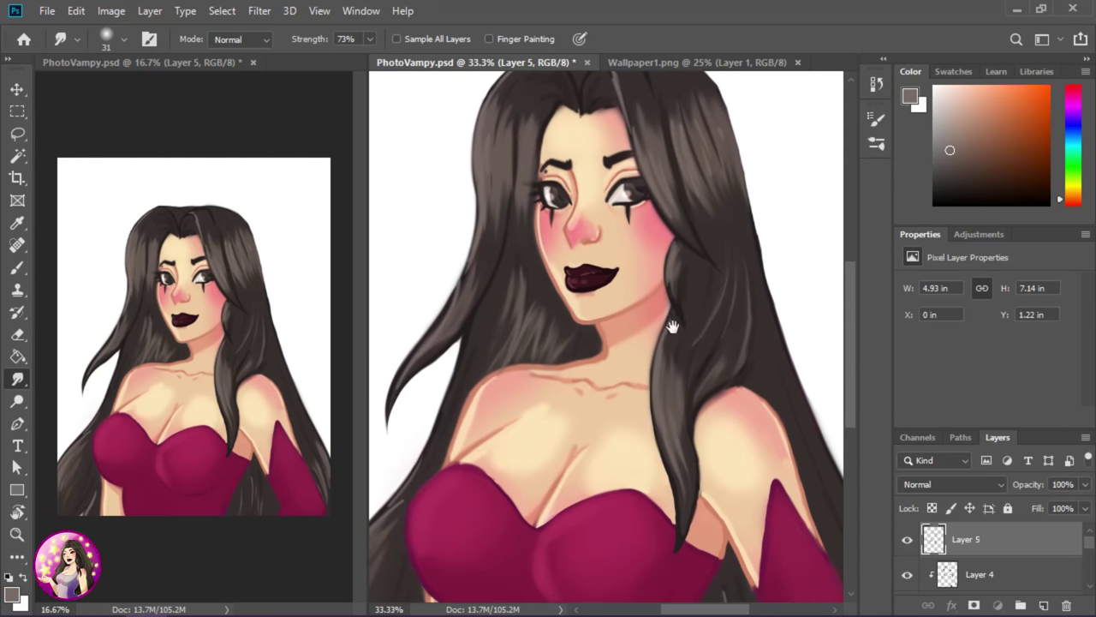
scroll(673, 326, down, 1)
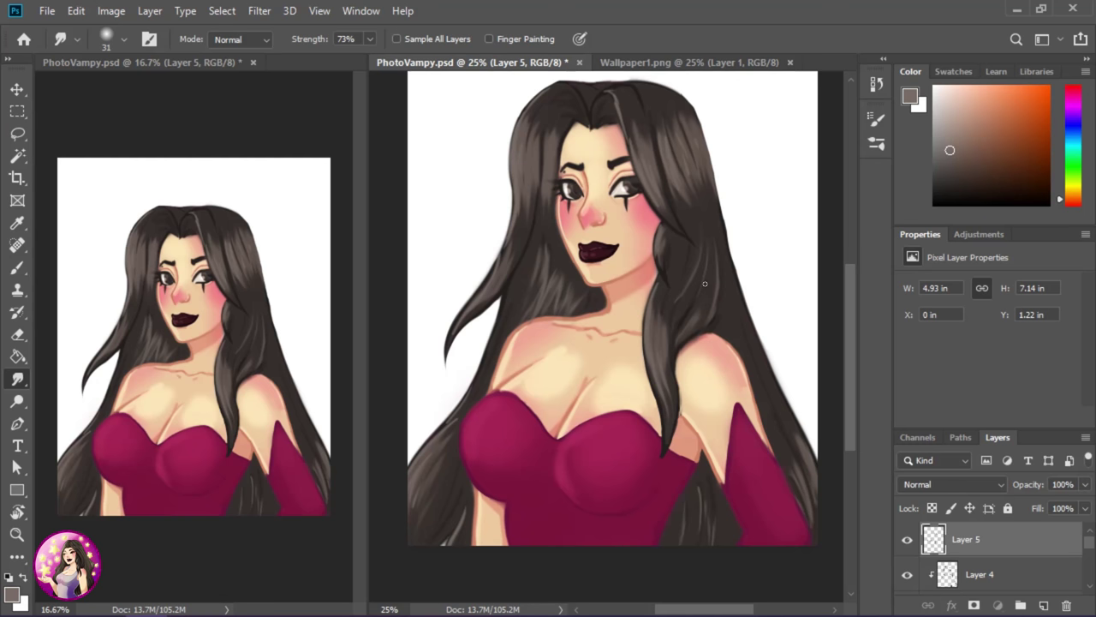
scroll(705, 283, up, 2)
Merge all visible layers and add a new empty layer beneath the figure
click(976, 574)
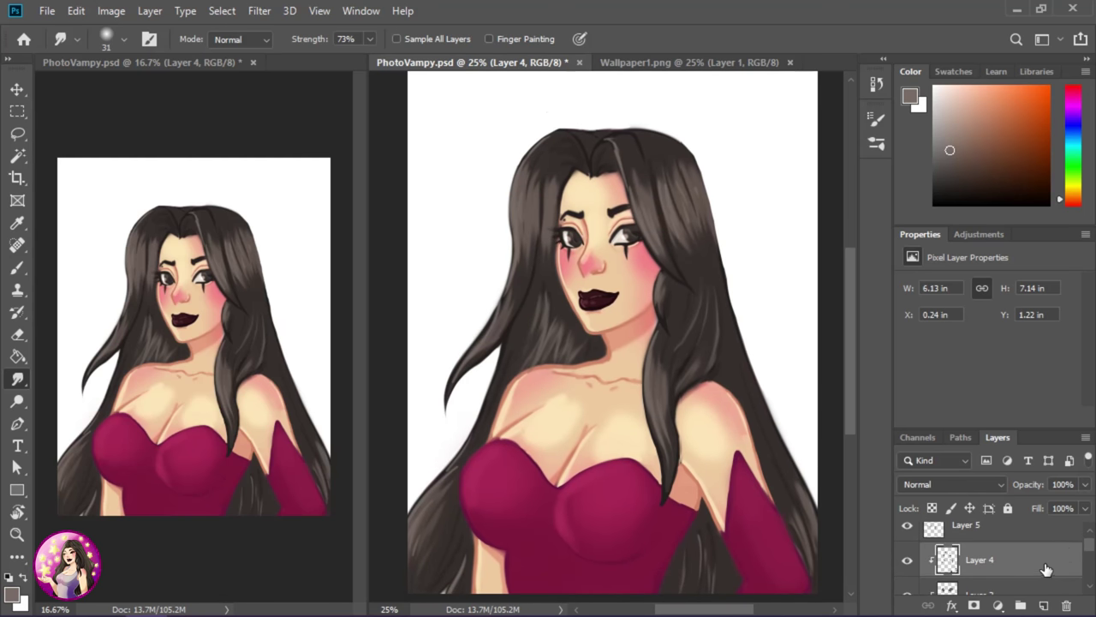
scroll(1075, 562, down, 2)
right_click(1058, 580)
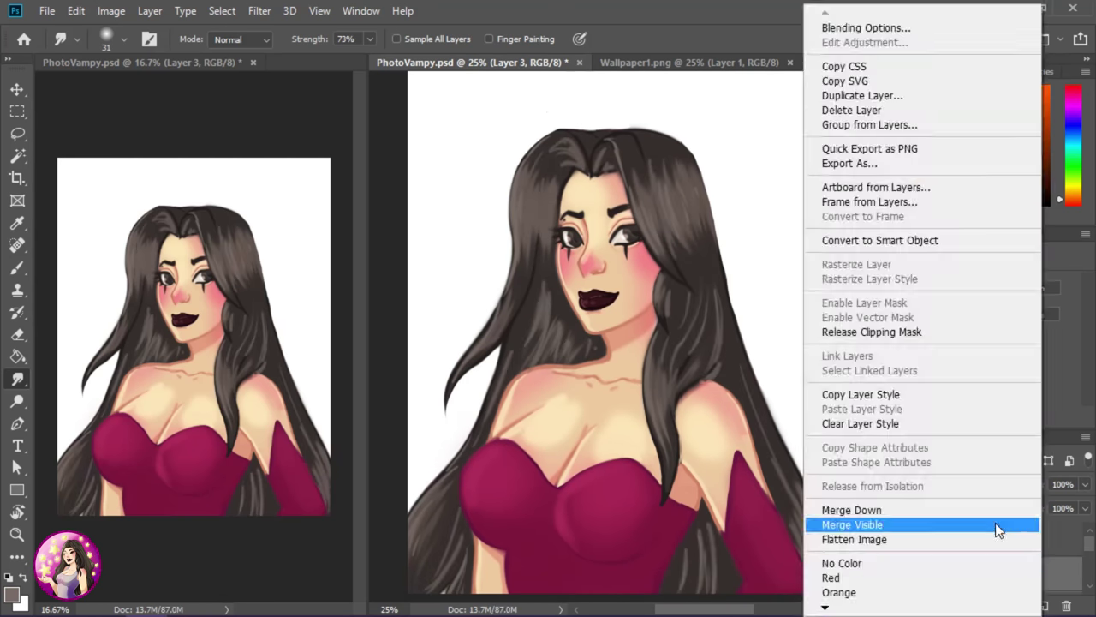
click(993, 525)
key(ctrl+shift+alt+n)
key(ctrl+bracketleft)
Fill the background with a pink-to-white gradient, redraw it paler, and browse gradient presets
key(g)
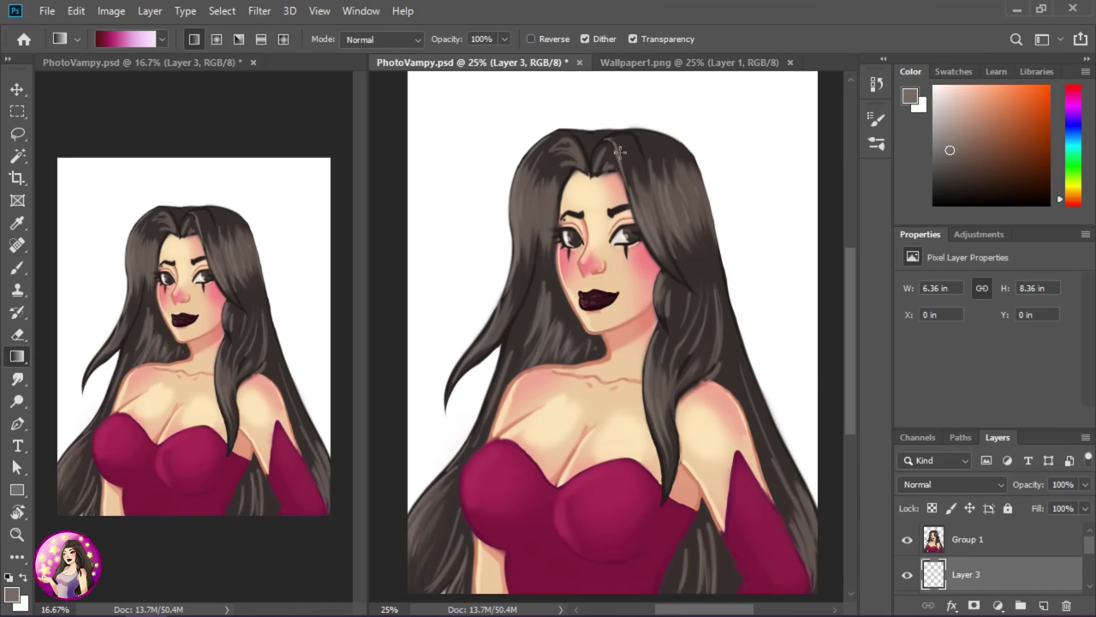
drag(772, 514, 773, 120)
drag(644, 526, 643, 362)
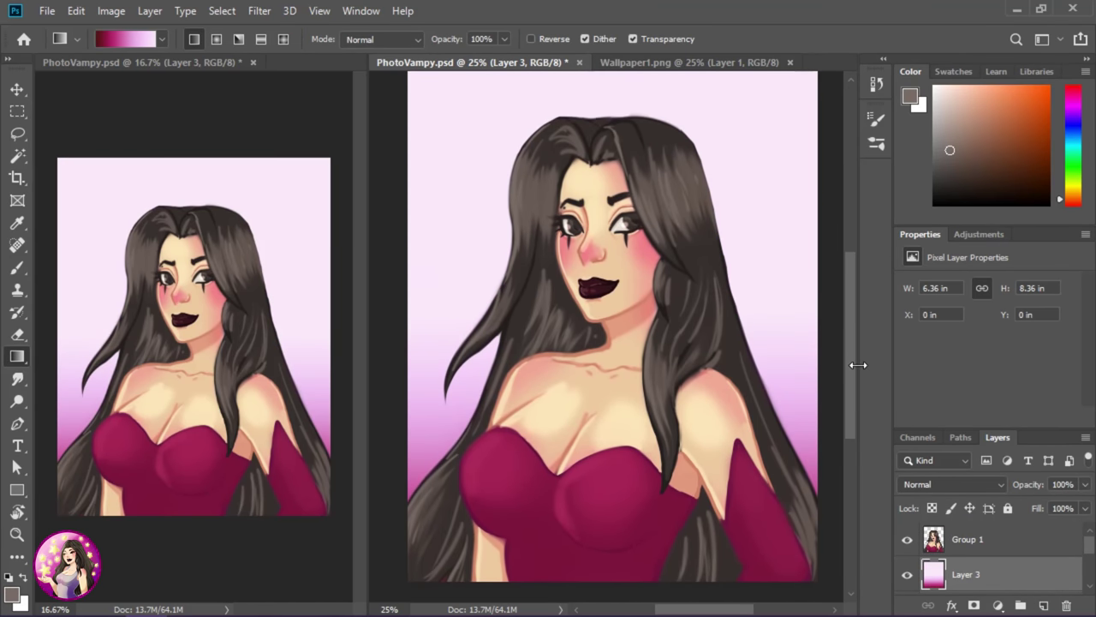
key(i)
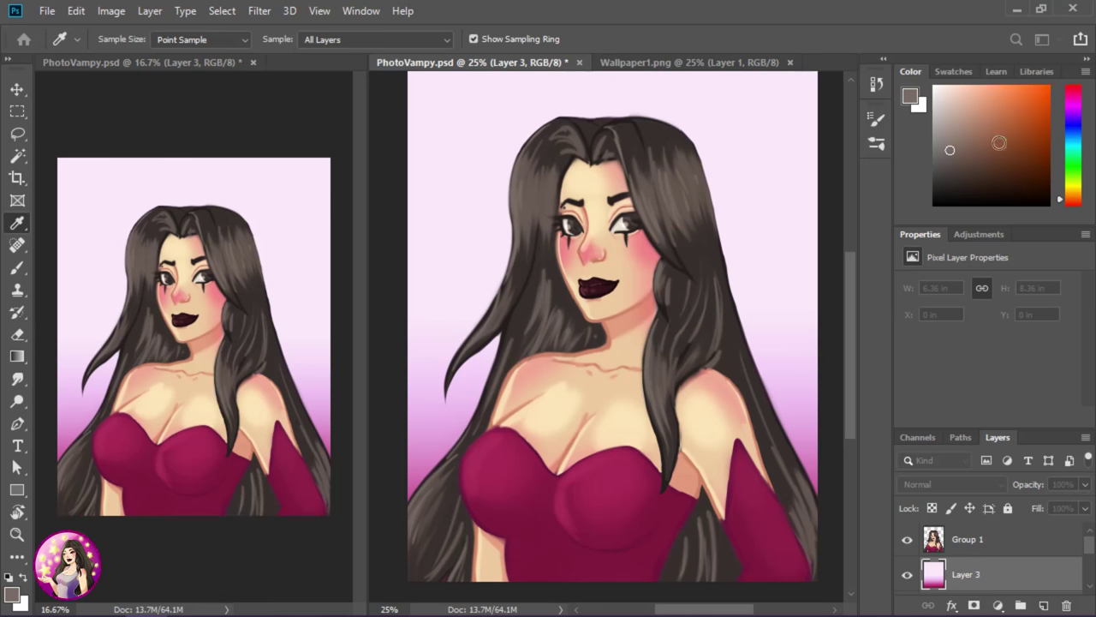
key(g)
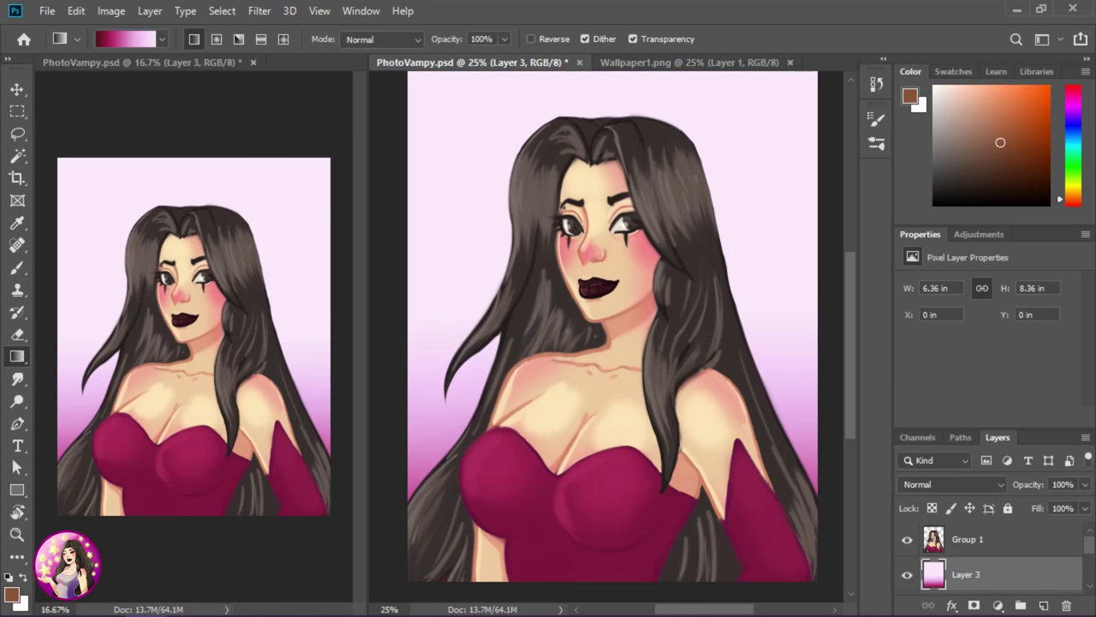
click(89, 39)
key(i)
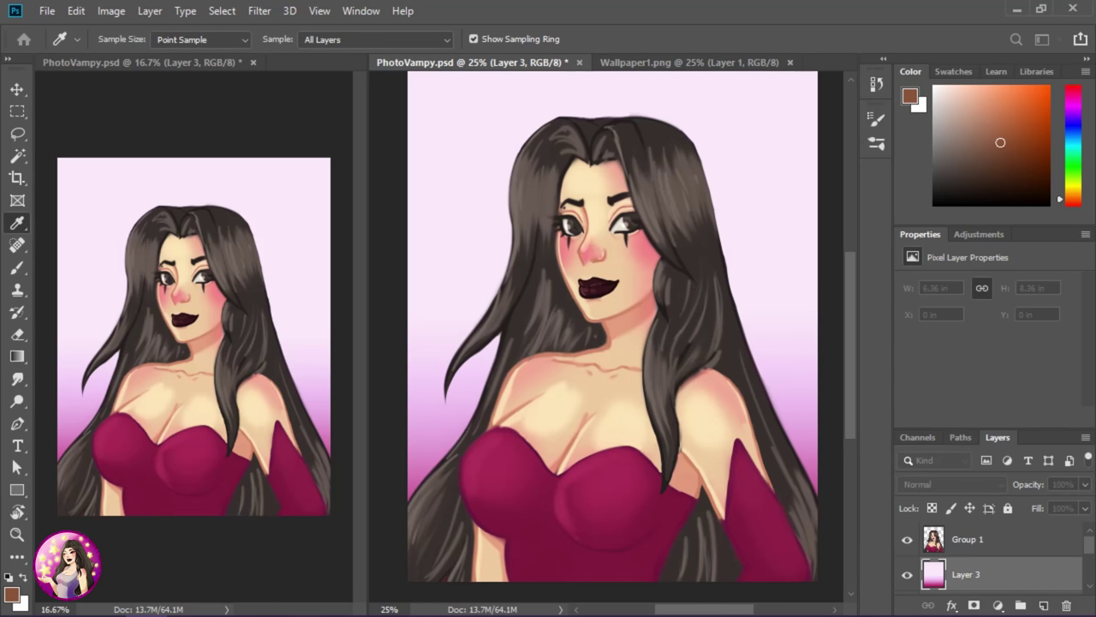
Redraw the final top-to-bottom white-to-magenta gradient and add another empty layer
click(909, 96)
key(Escape)
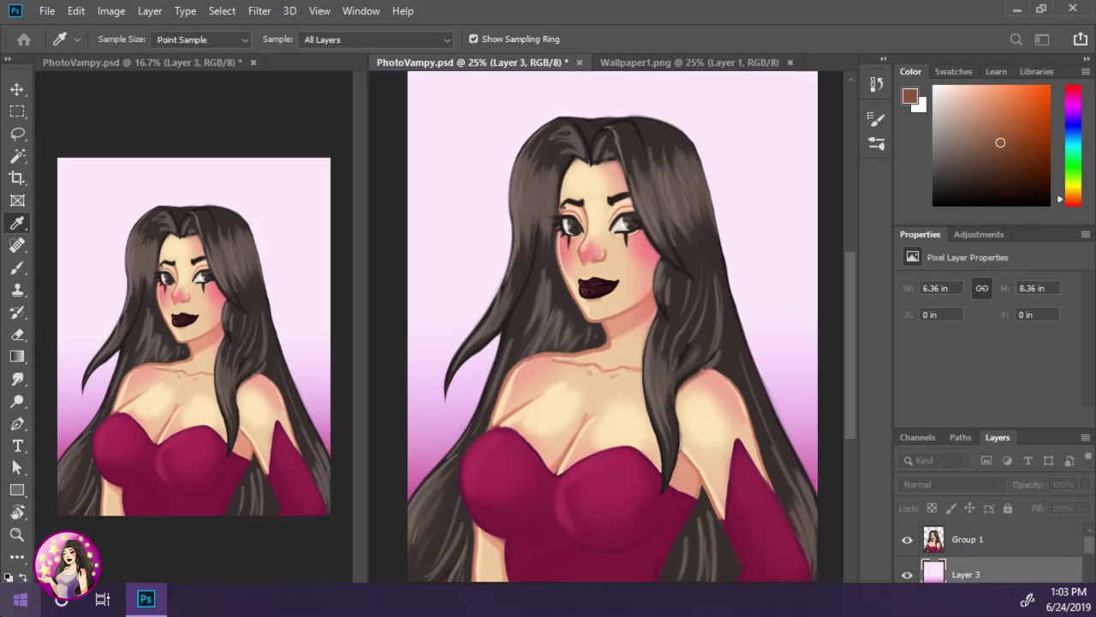
key(g)
drag(634, 582, 634, 368)
scroll(829, 447, down, 5)
scroll(829, 448, up, 5)
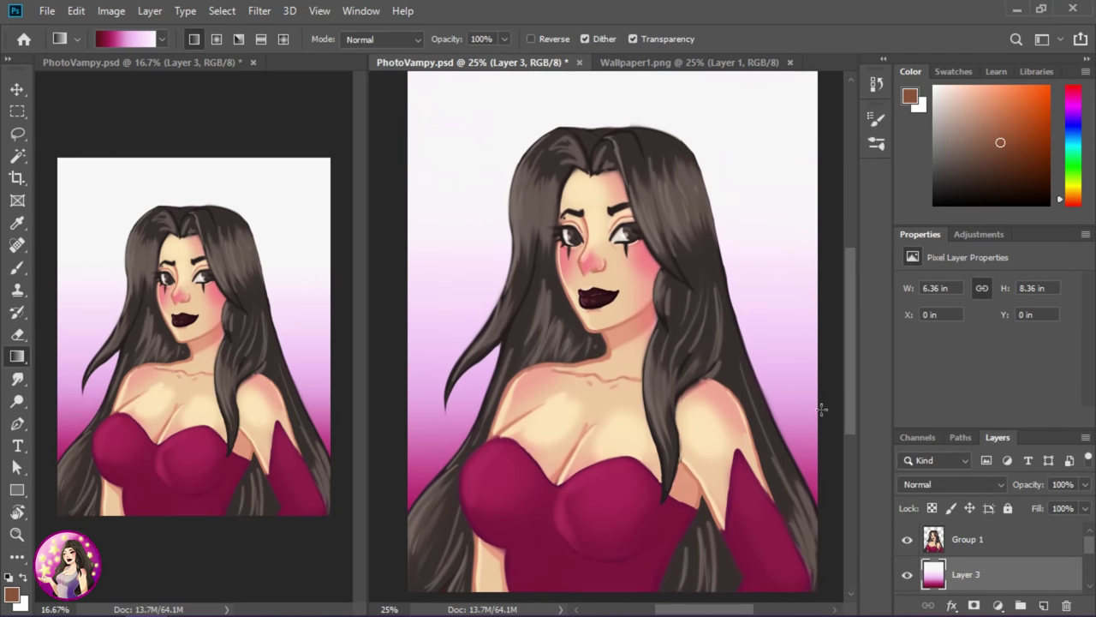
click(1043, 605)
Try a stroke and an outer Bevel & Emboss layer style on the figure's group
click(966, 574)
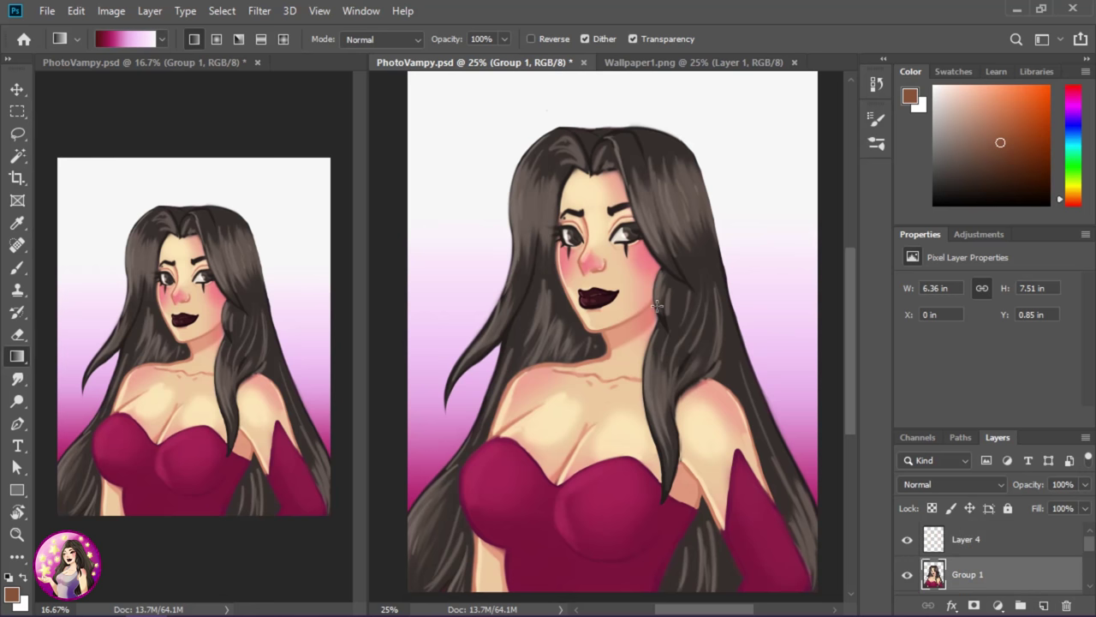
key(h)
drag(370, 195, 577, 161)
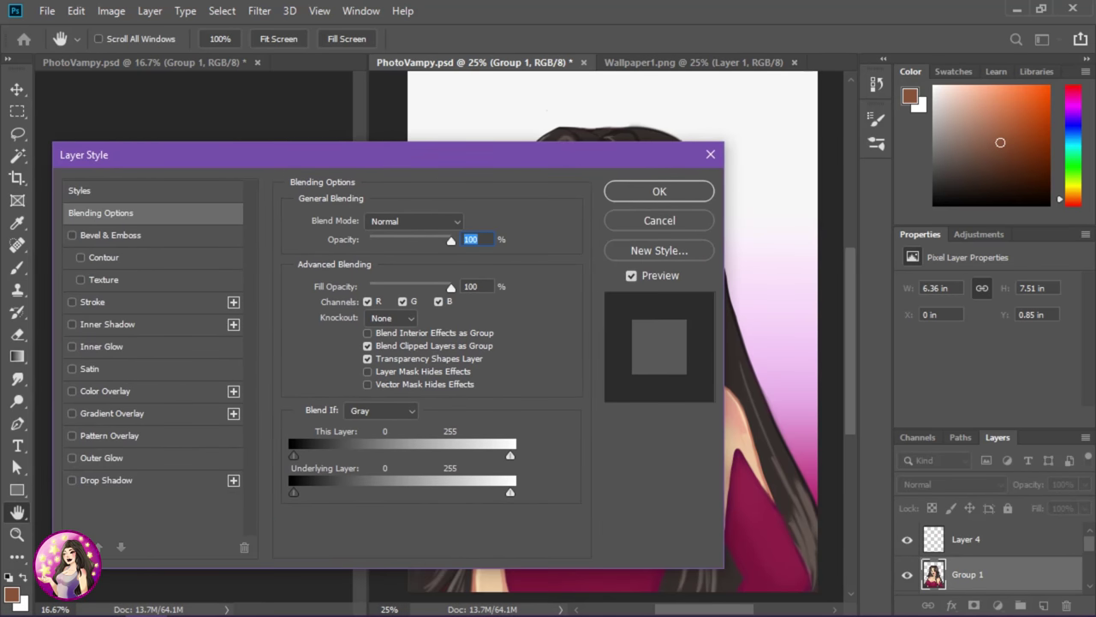
mouse_move(489, 167)
mouse_down()
mouse_move(810, 330)
mouse_move(764, 111)
mouse_up()
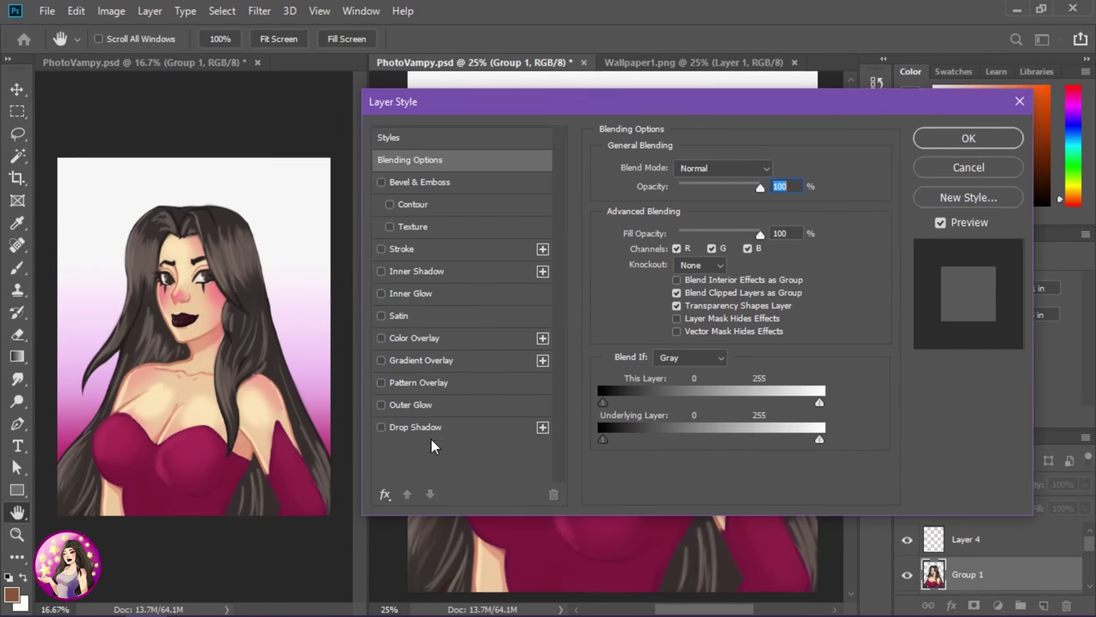
click(433, 246)
click(420, 181)
click(707, 168)
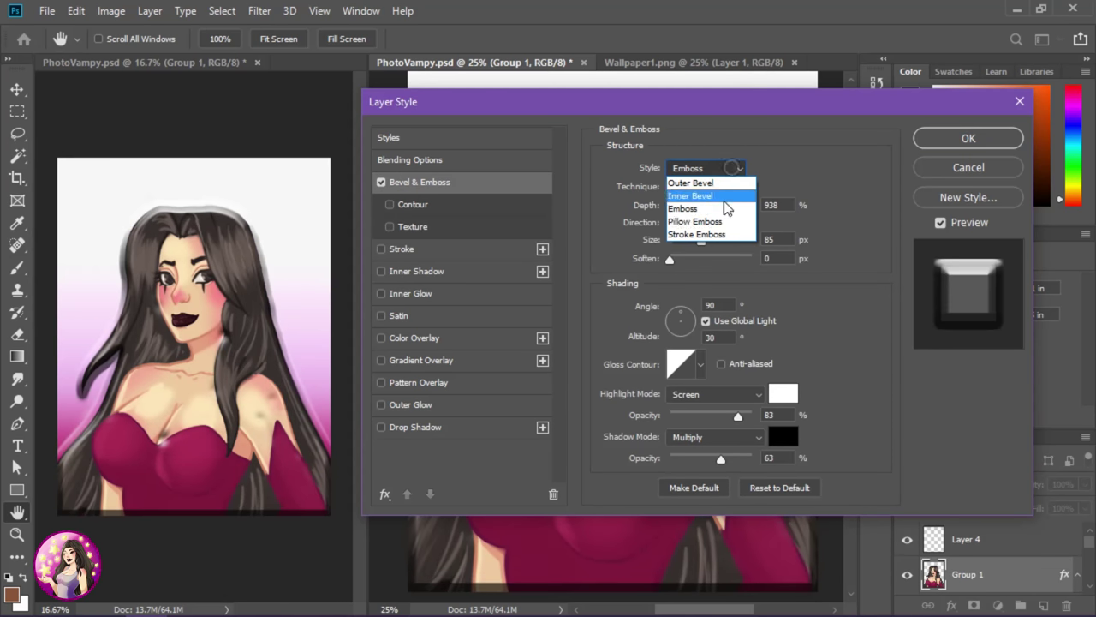
click(720, 225)
Drop the bevel, test inner shadow and inner glow, and try a white 8 px stroke
scroll(729, 177, up, 4)
click(381, 181)
click(417, 271)
click(411, 293)
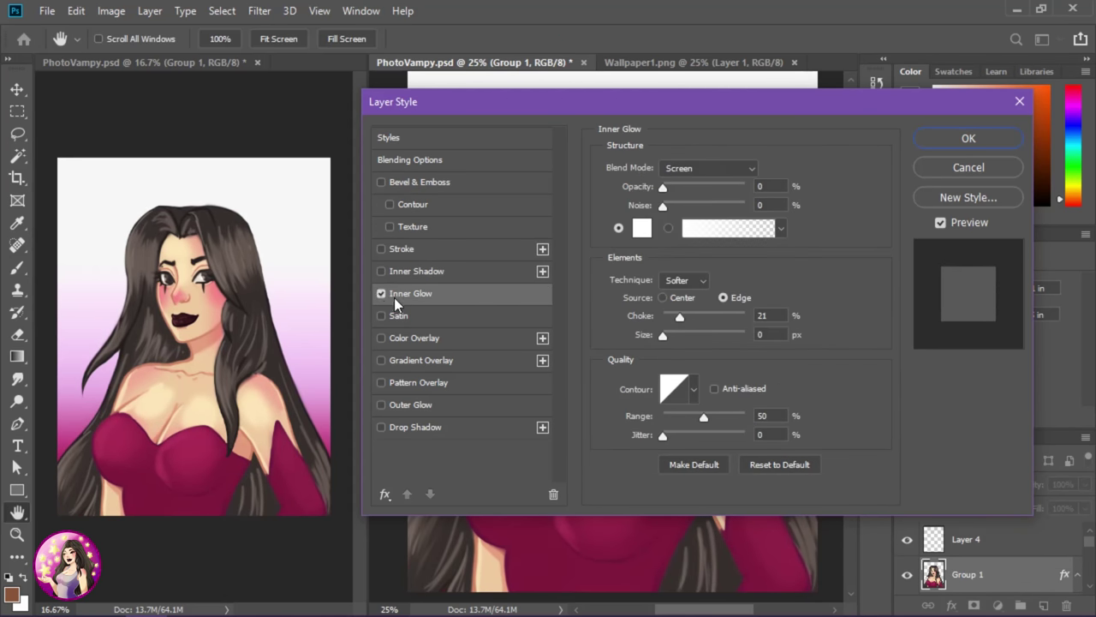
click(402, 248)
click(640, 288)
click(963, 220)
drag(676, 170, 672, 176)
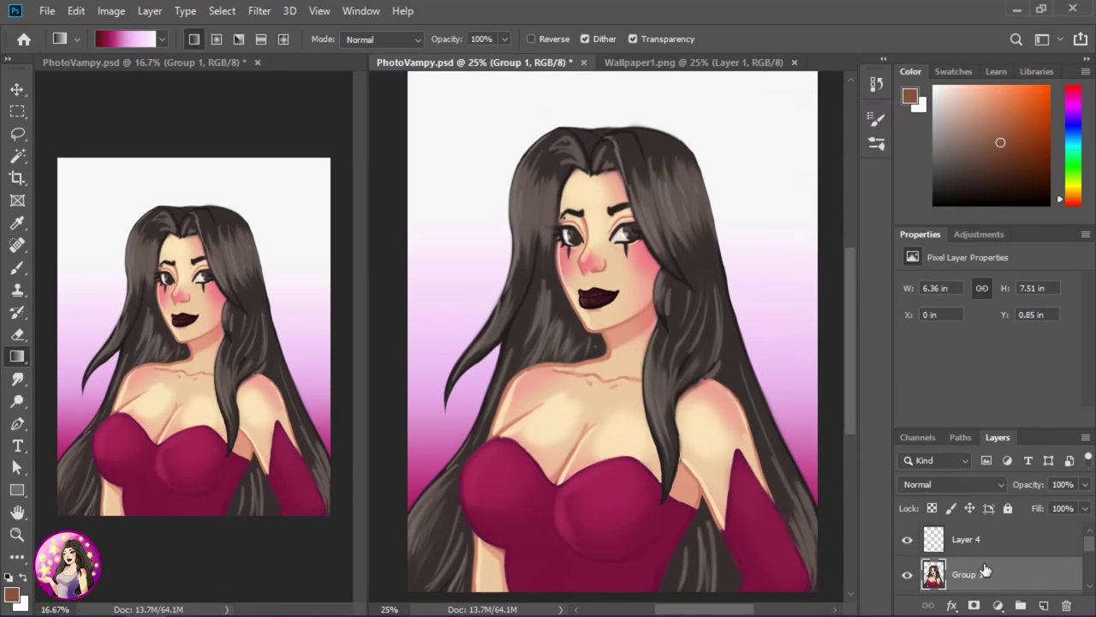
right_click(1002, 574)
click(835, 95)
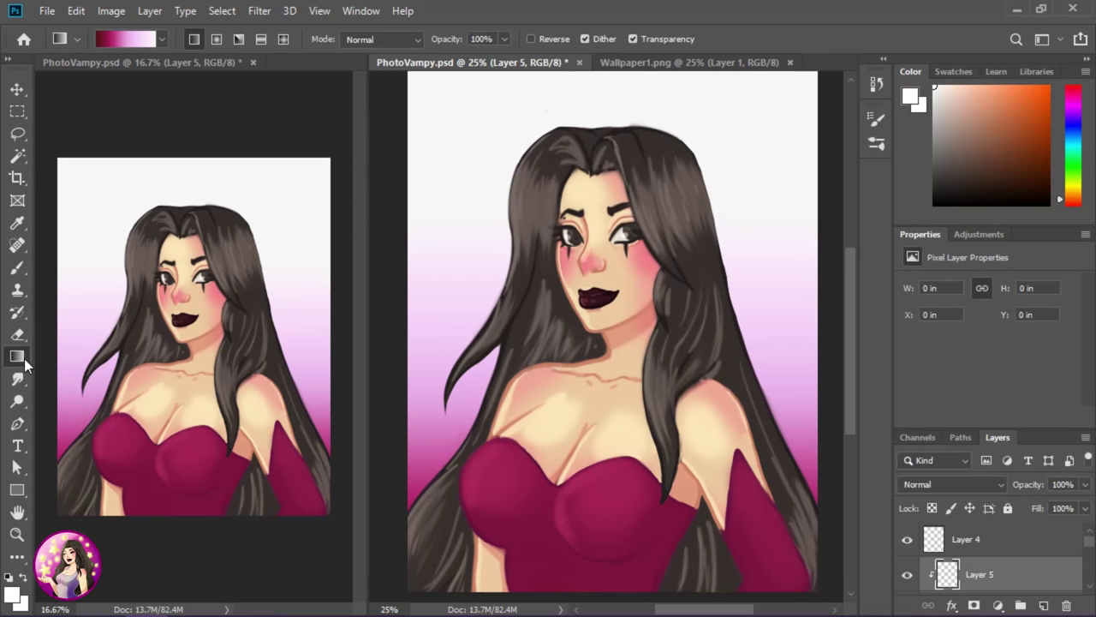
Fill the clipped layer white, merge it into Group 1 copy, and move that copy below Group 1
key(shift+g)
click(752, 491)
key(b)
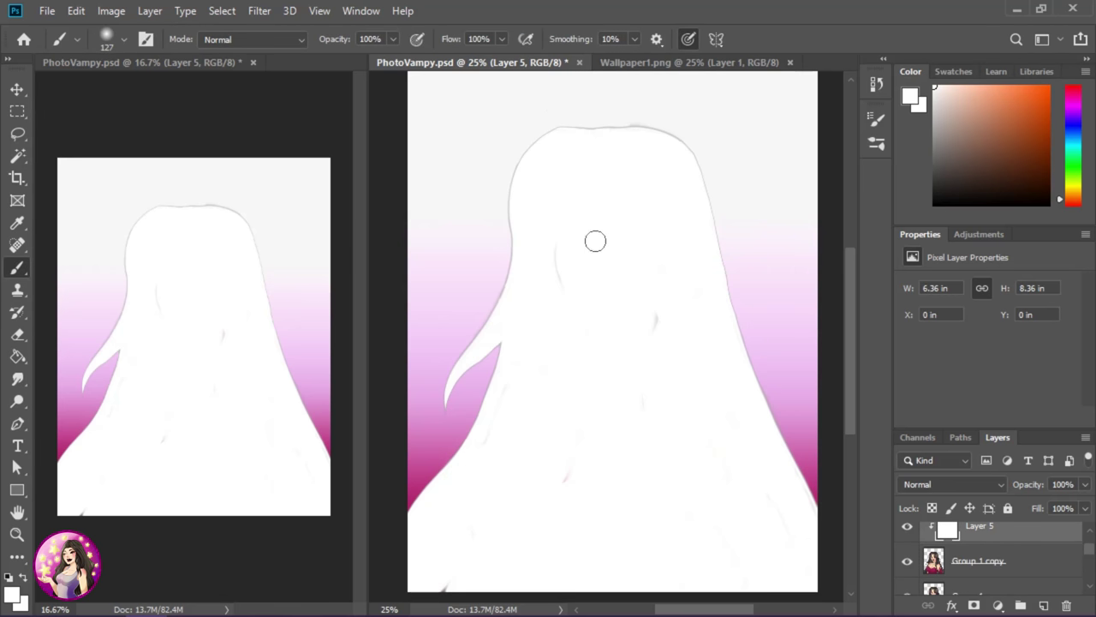
right_click(1007, 532)
click(817, 509)
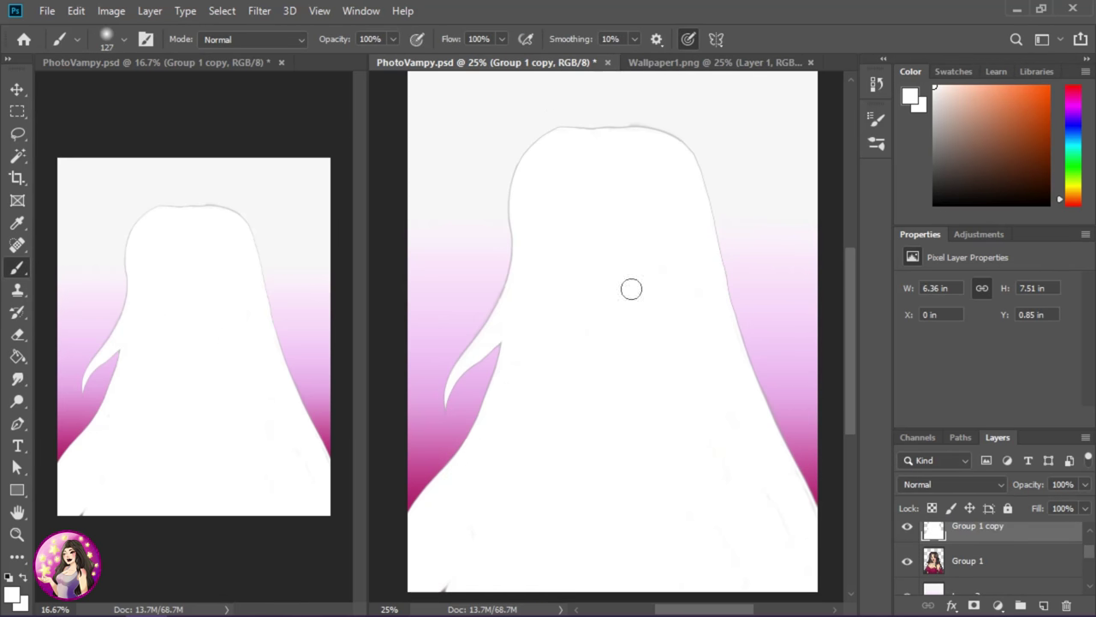
drag(1015, 532, 1023, 575)
Enlarge and reposition the white silhouette so it forms a halo around the figure
key(ctrl+t)
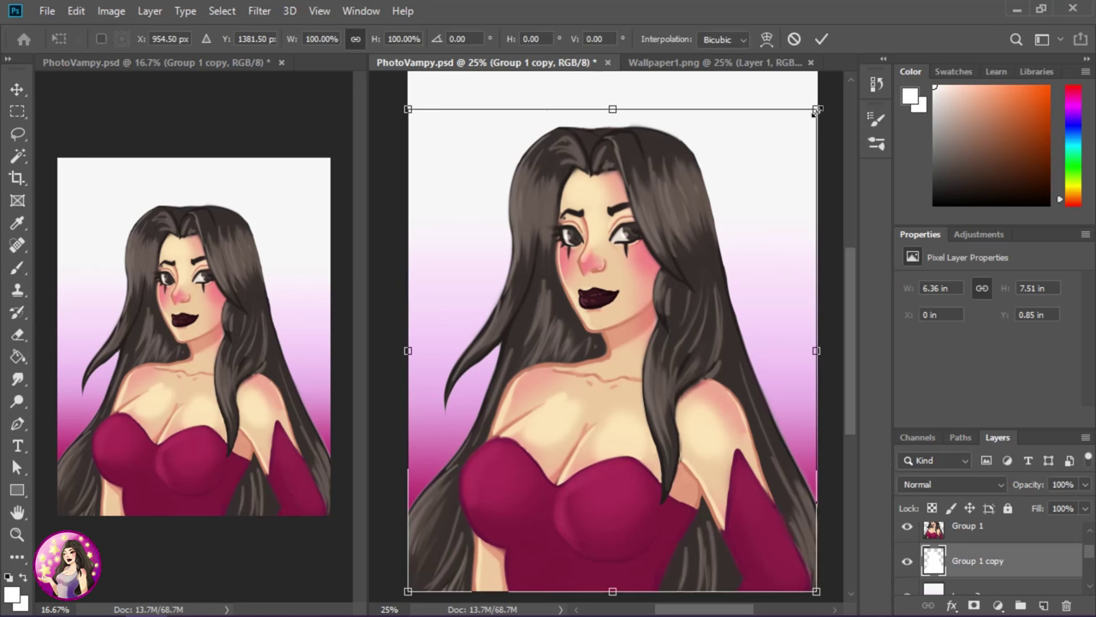
drag(754, 191, 710, 252)
mouse_move(612, 100)
mouse_down()
mouse_move(617, 72)
mouse_move(616, 100)
mouse_up()
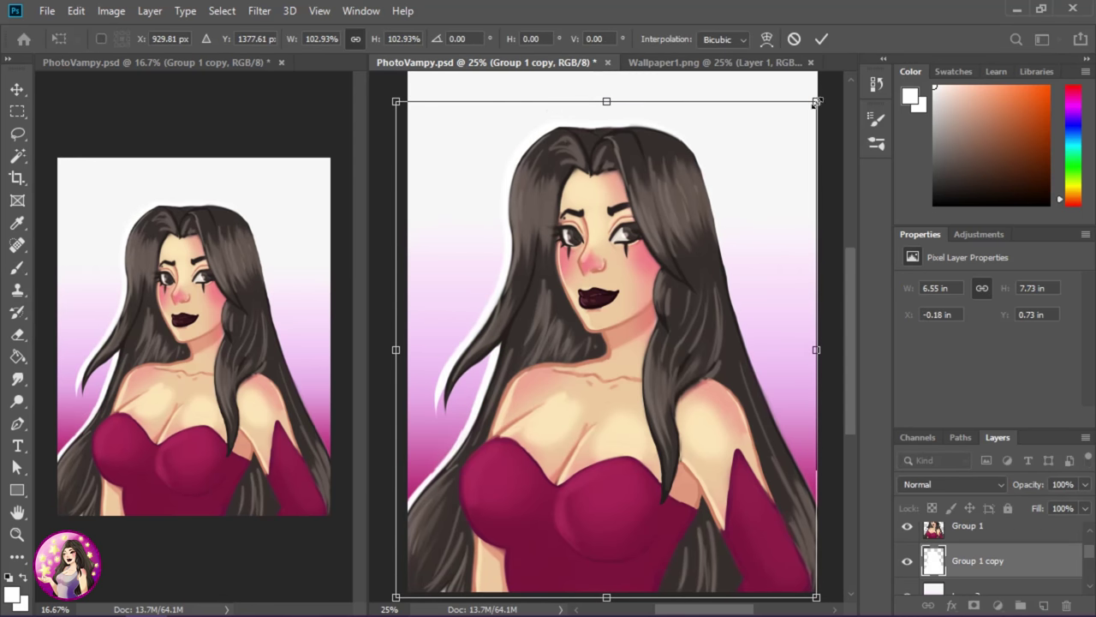
drag(746, 240, 712, 269)
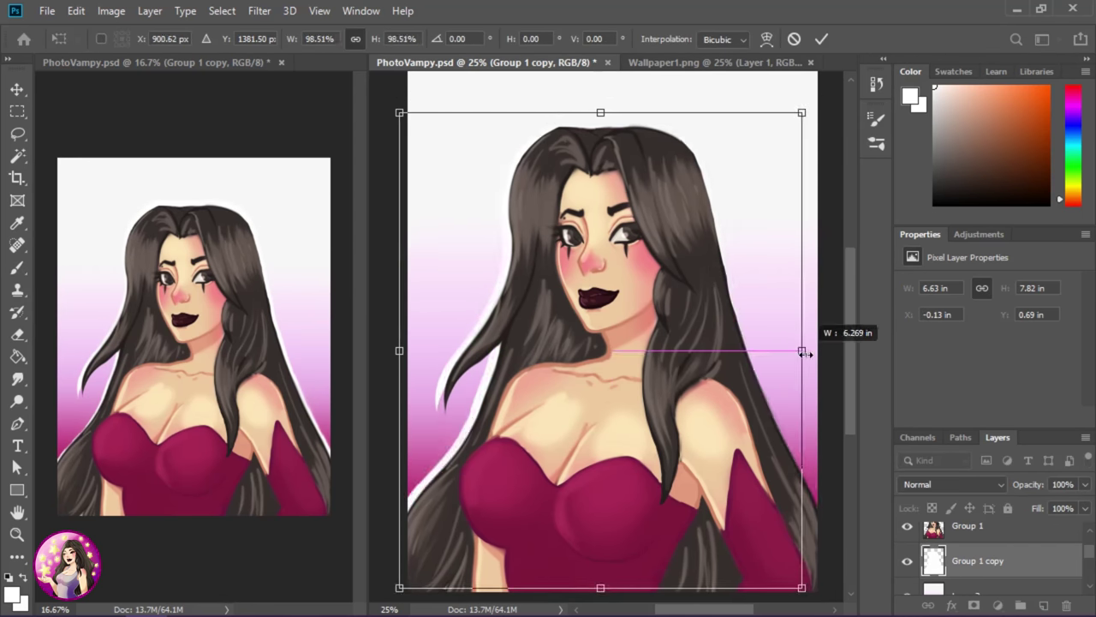
drag(824, 351, 819, 350)
drag(754, 480, 746, 490)
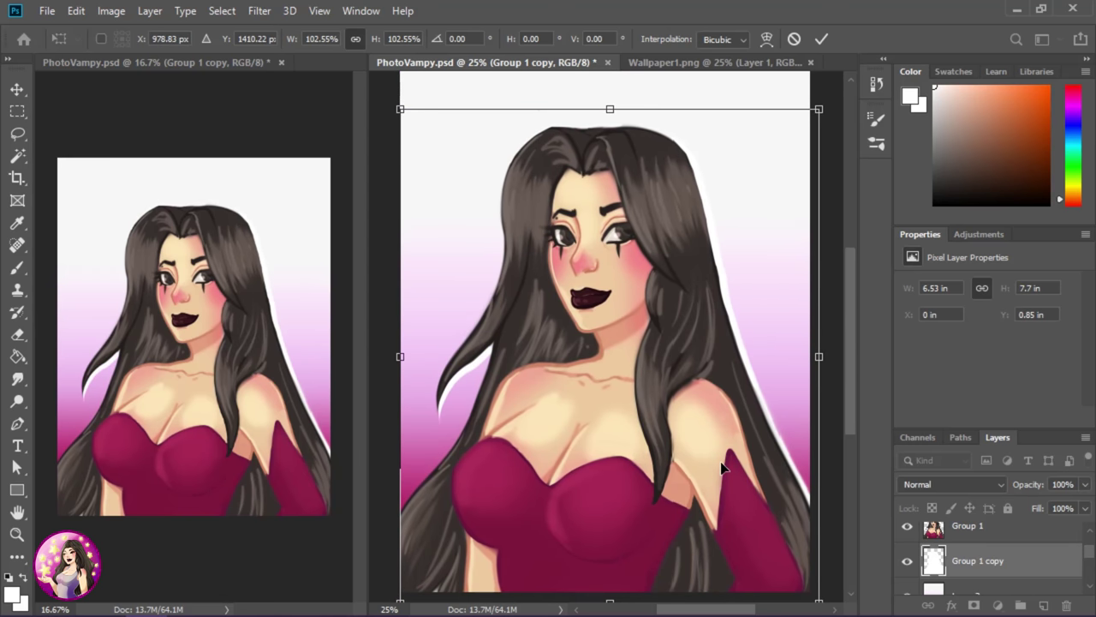
mouse_move(610, 109)
mouse_down()
mouse_move(600, 90)
mouse_move(634, 98)
mouse_up()
drag(822, 351, 839, 351)
mouse_move(528, 383)
mouse_down()
mouse_move(542, 396)
mouse_move(526, 396)
mouse_up()
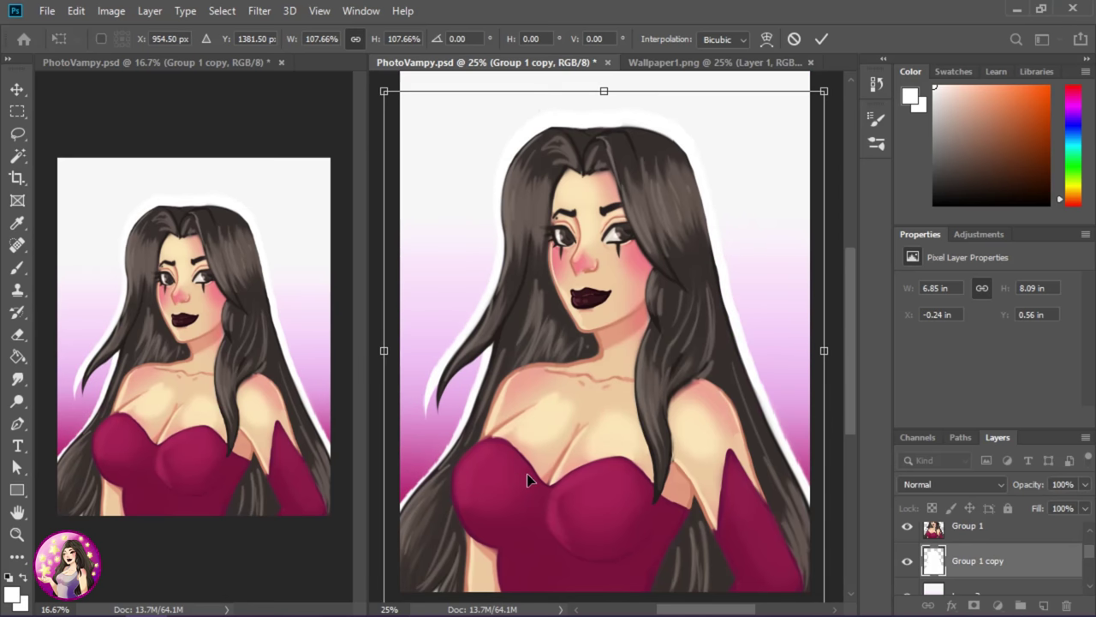
Fade the halo to 55% opacity, set a 36 px brush, and add a new layer
click(1085, 484)
drag(1081, 504, 1048, 505)
click(822, 39)
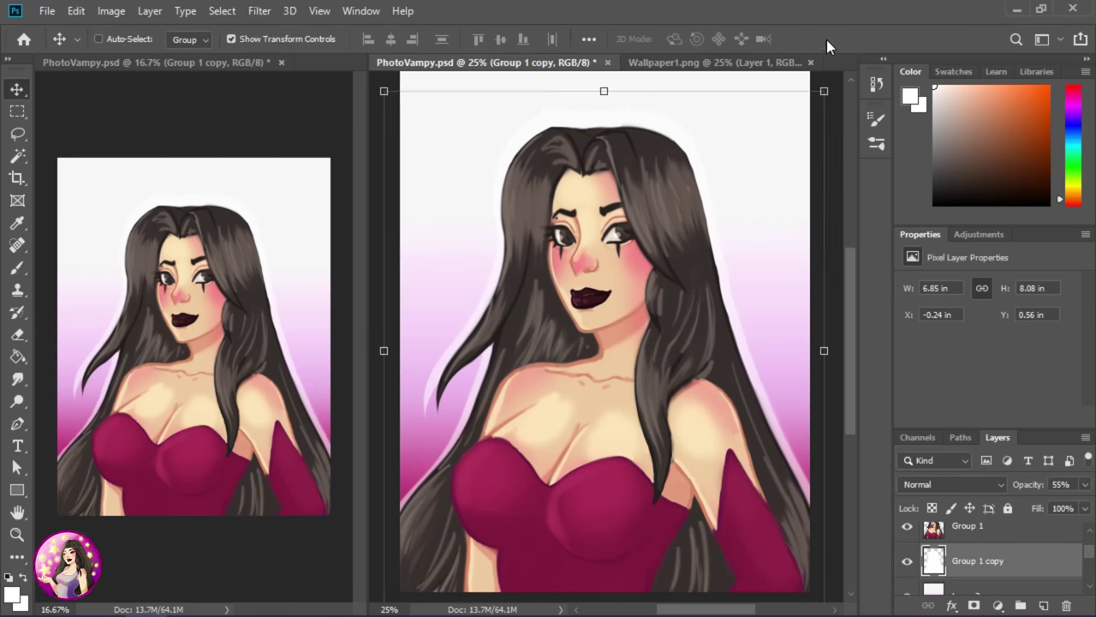
key(b)
right_click(610, 325)
drag(775, 379, 776, 379)
key(Return)
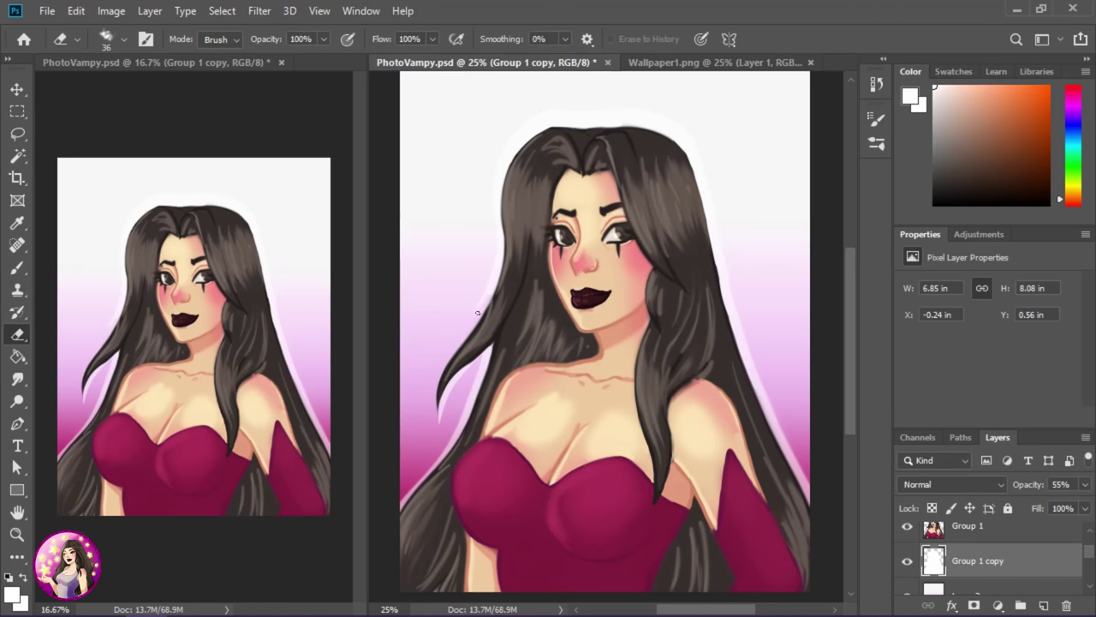
scroll(506, 192, down, 1)
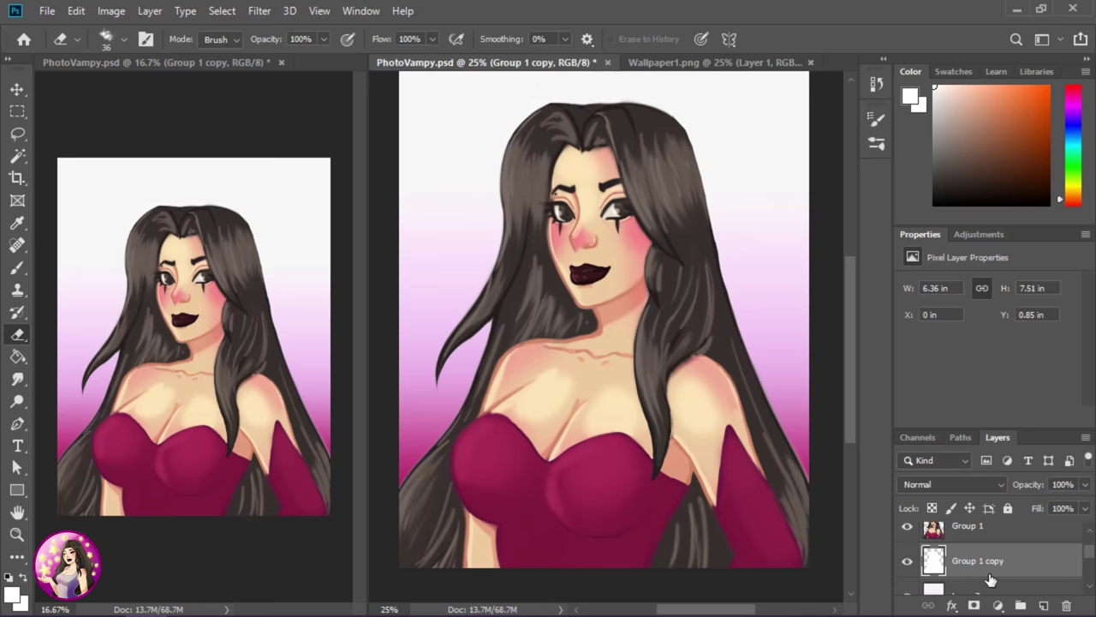
key(ctrl+shift+alt+n)
Write a white signature with the year 2019 using a 7 px brush beside the hair
key(b)
right_click(762, 233)
drag(859, 271, 849, 276)
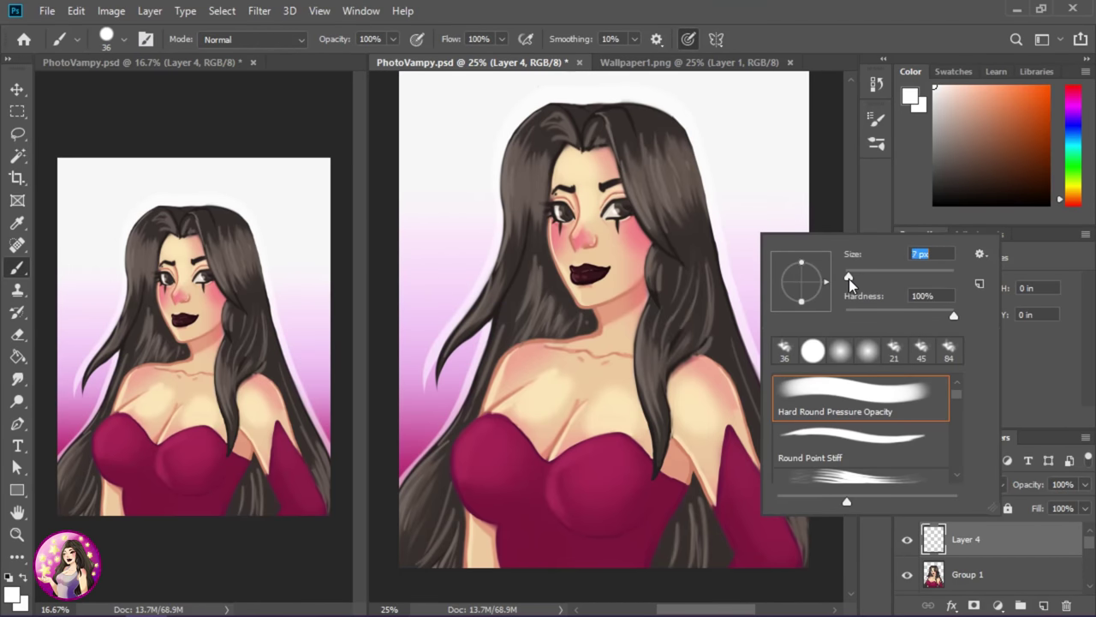
key(Return)
scroll(783, 331, up, 2)
drag(679, 294, 725, 323)
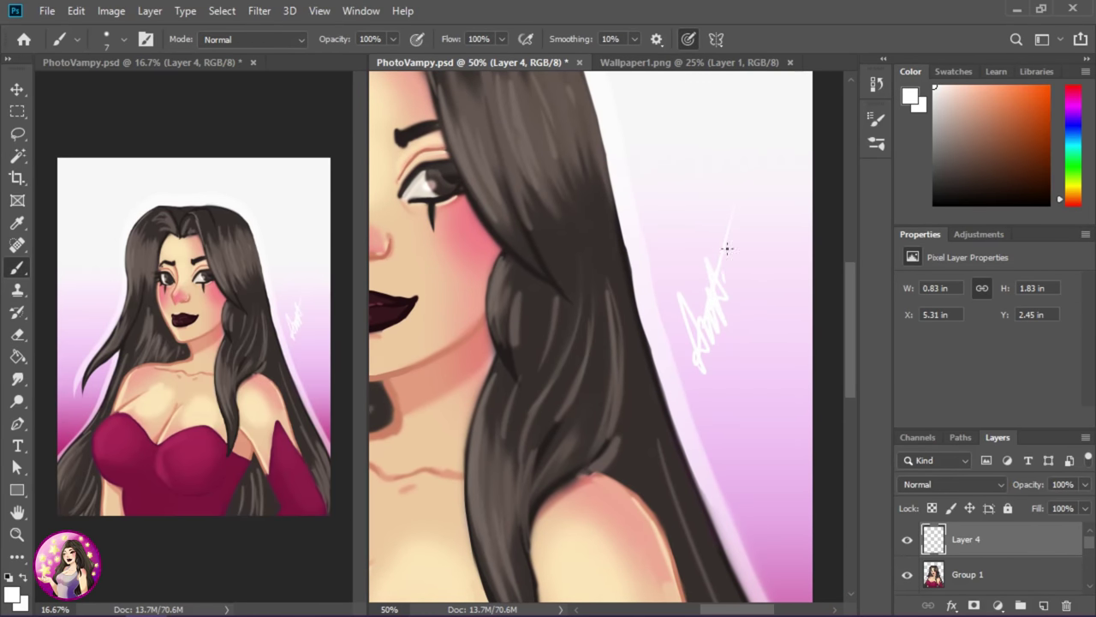
drag(727, 248, 753, 224)
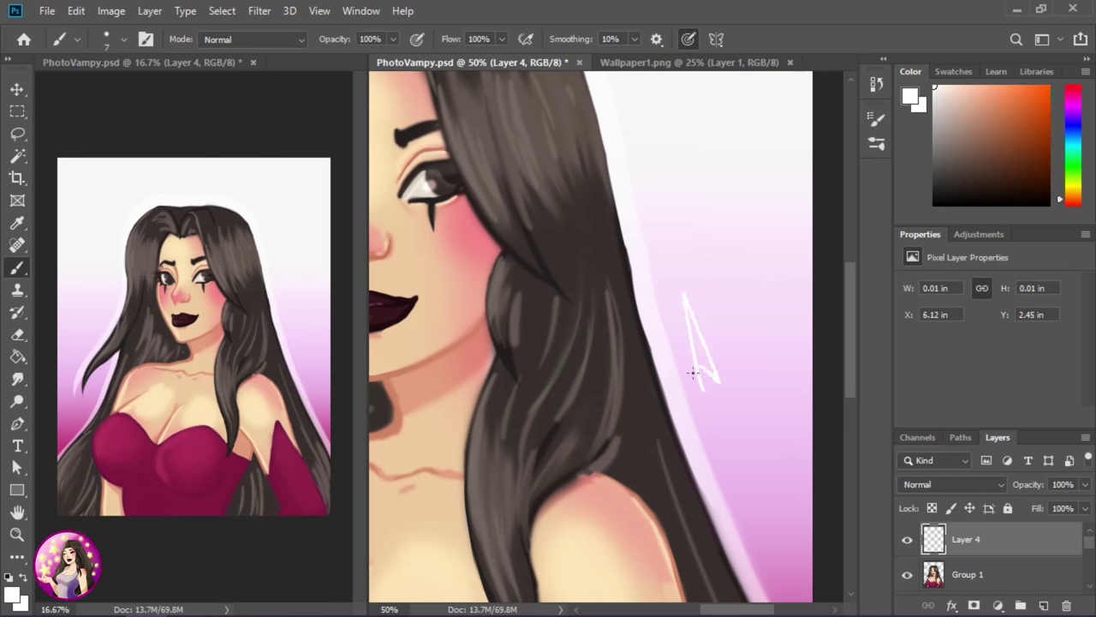
key(ctrl+minus)
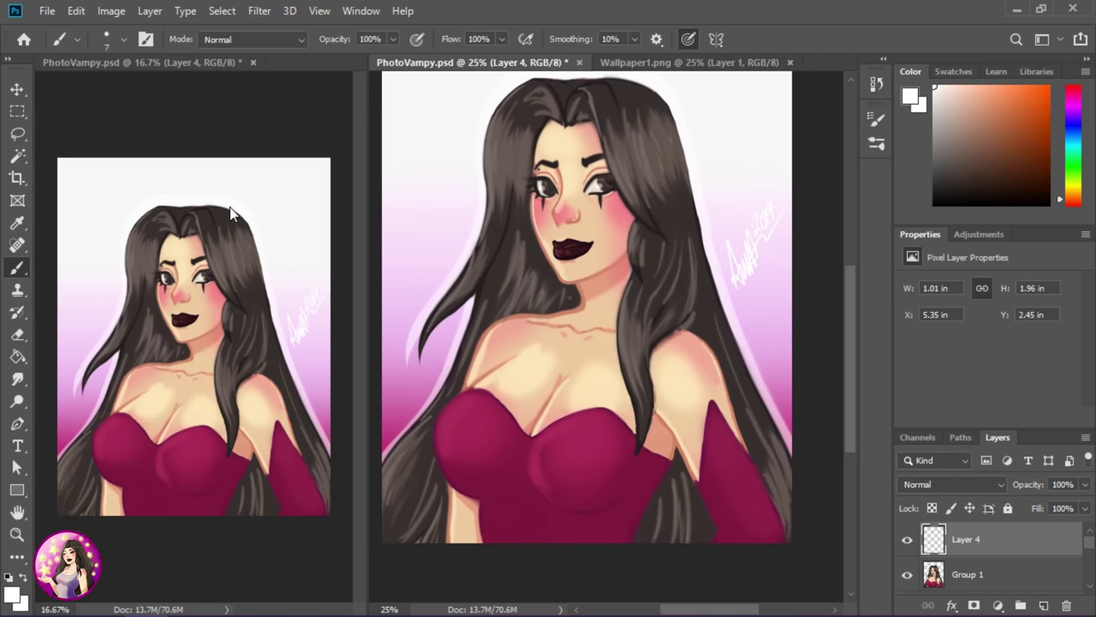
Move, shrink and tilt the signature into the lower-left corner
key(v)
drag(741, 274, 411, 385)
drag(440, 314, 450, 339)
key(Return)
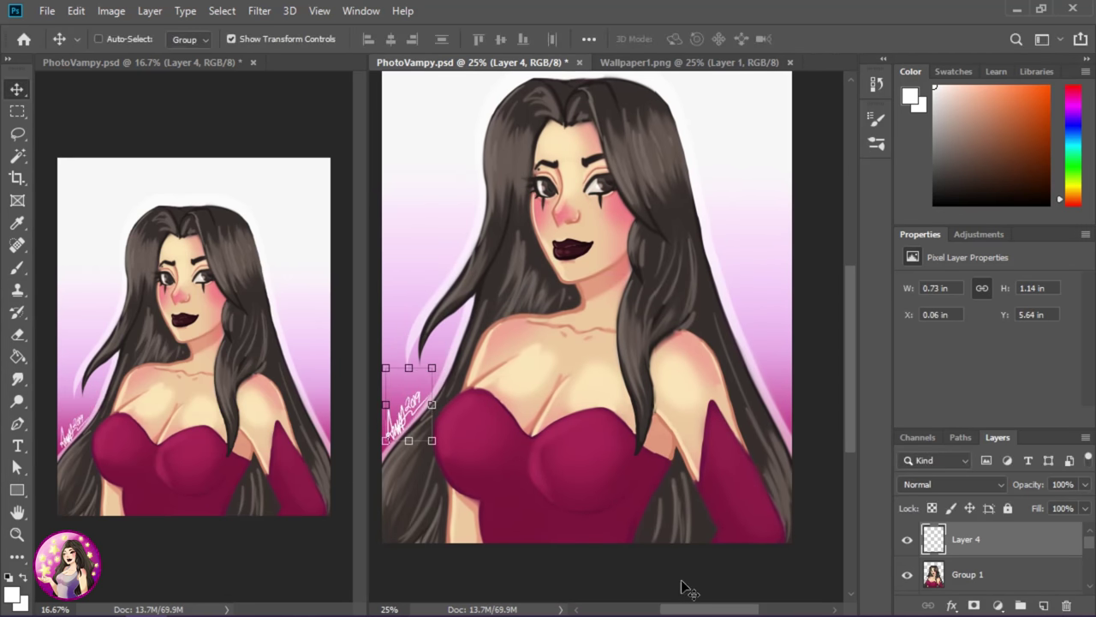